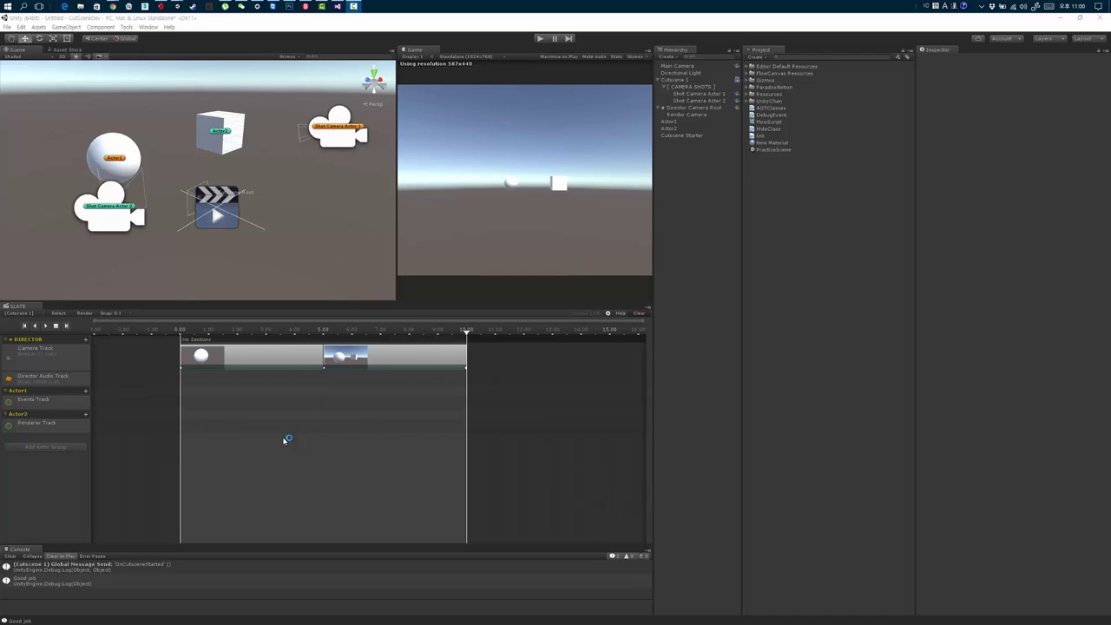
Select the Actor1 sphere in the Scene view, frame it and switch to the Move tool.
{"action": "mouse_move", "coordinate": [181, 217]}
{"action": "left_mouse_down", "text": "alt"}
{"action": "mouse_move", "coordinate": [209, 219]}
{"action": "mouse_move", "coordinate": [205, 202]}
{"action": "mouse_move", "coordinate": [230, 233]}
{"action": "mouse_move", "coordinate": [301, 236]}
{"action": "mouse_move", "coordinate": [208, 243]}
{"action": "left_mouse_up", "text": "alt"}
{"action": "scroll", "coordinate": [205, 203], "scroll_direction": "up", "scroll_amount": 3}
{"action": "key", "text": "w"}
{"action": "left_click", "coordinate": [205, 203]}
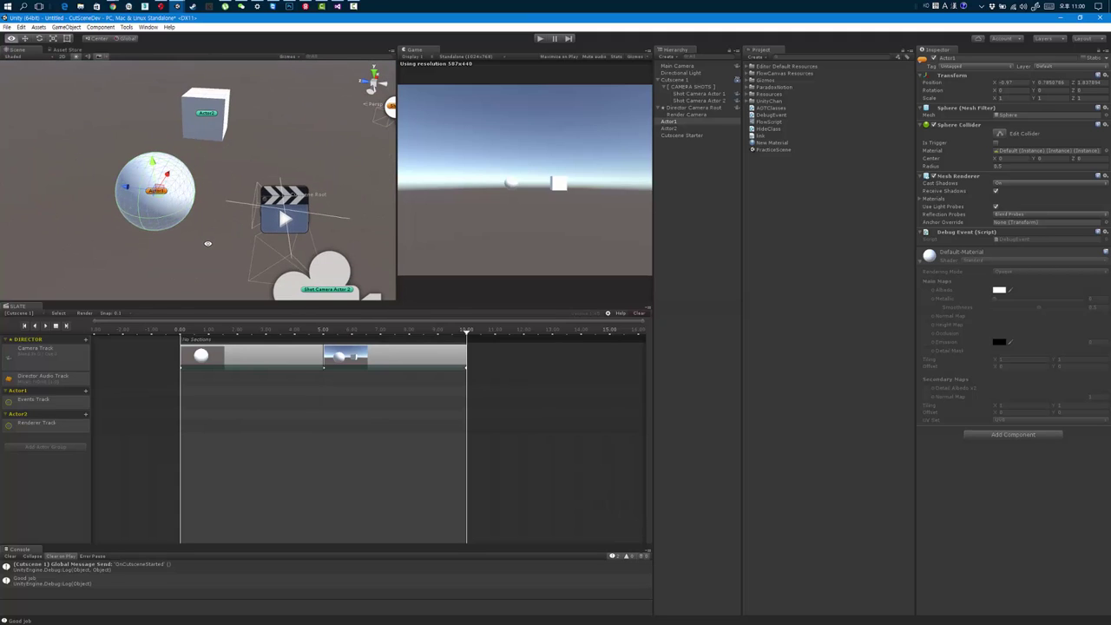
{"action": "key", "text": "w"}
Search Add Component for 'animation' and add the Animation component to Actor1.
{"action": "left_click", "coordinate": [1012, 435]}
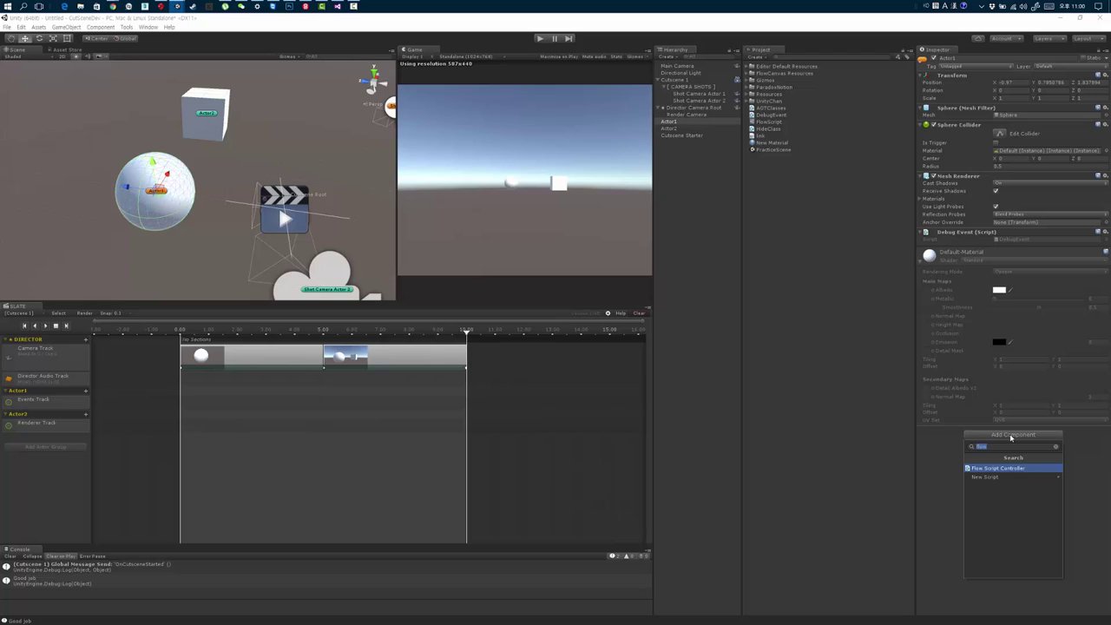
{"action": "type", "text": "ani"}
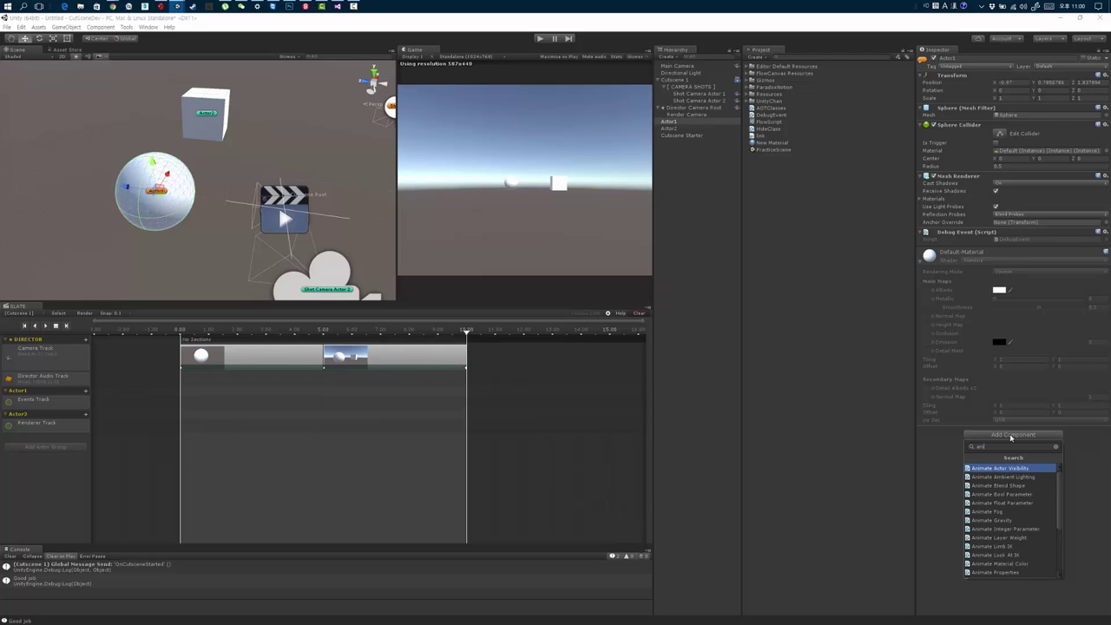
{"action": "type", "text": "mator"}
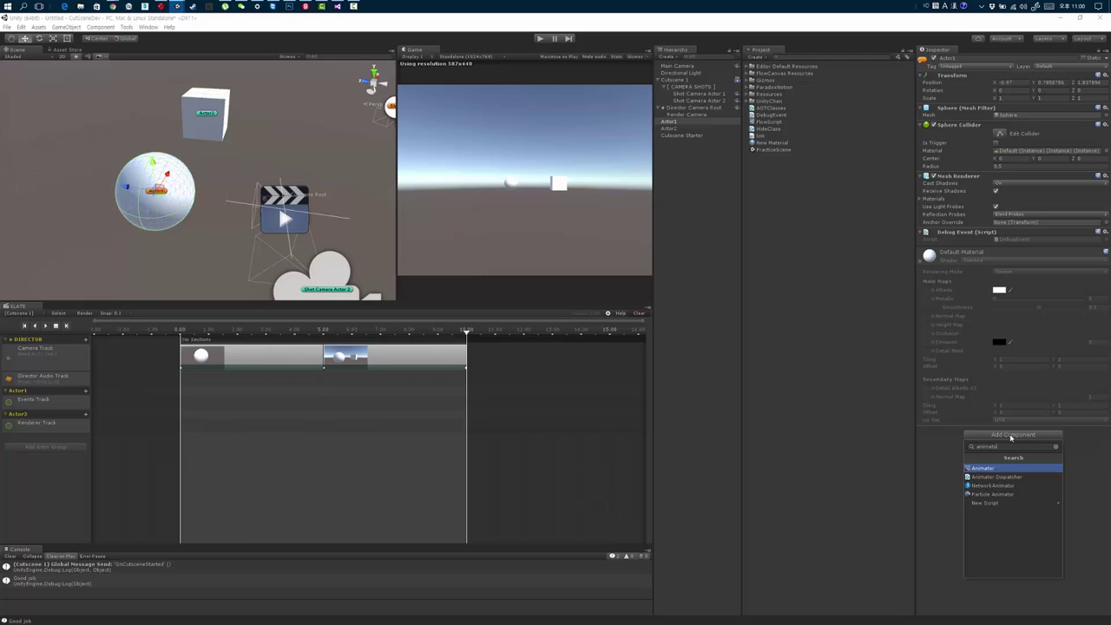
{"action": "key", "text": "BackSpace"}
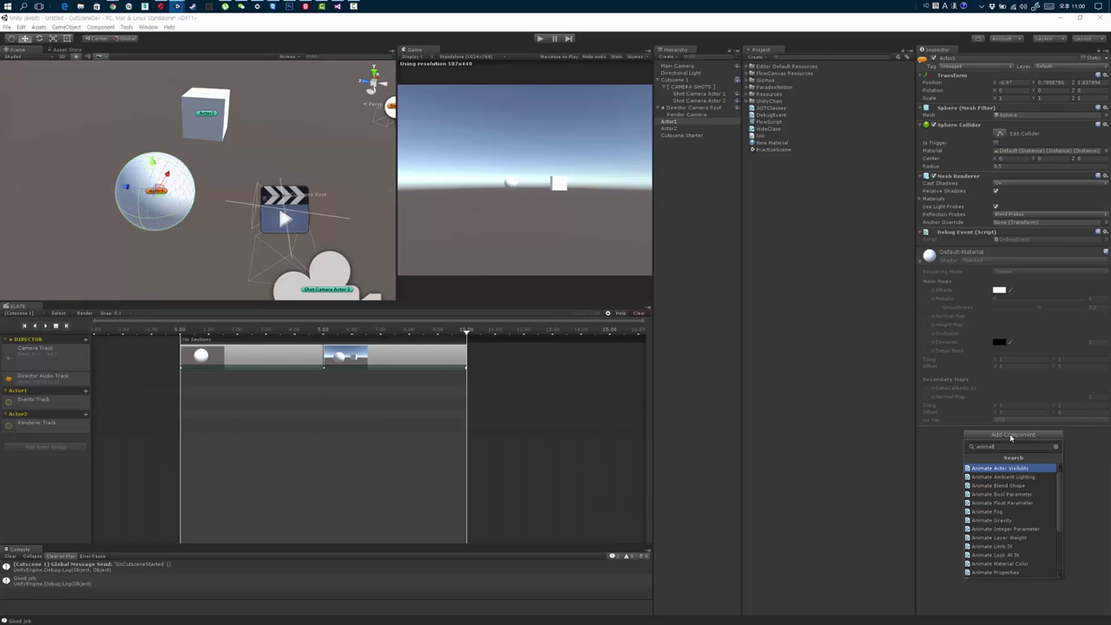
{"action": "type", "text": "ion"}
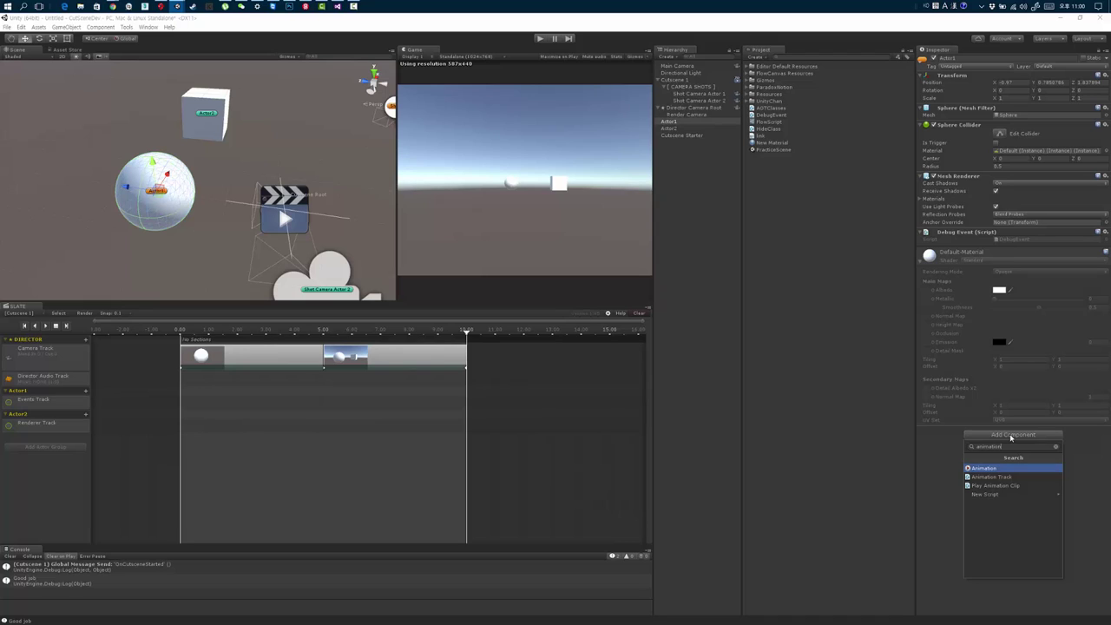
{"action": "key", "text": "Return"}
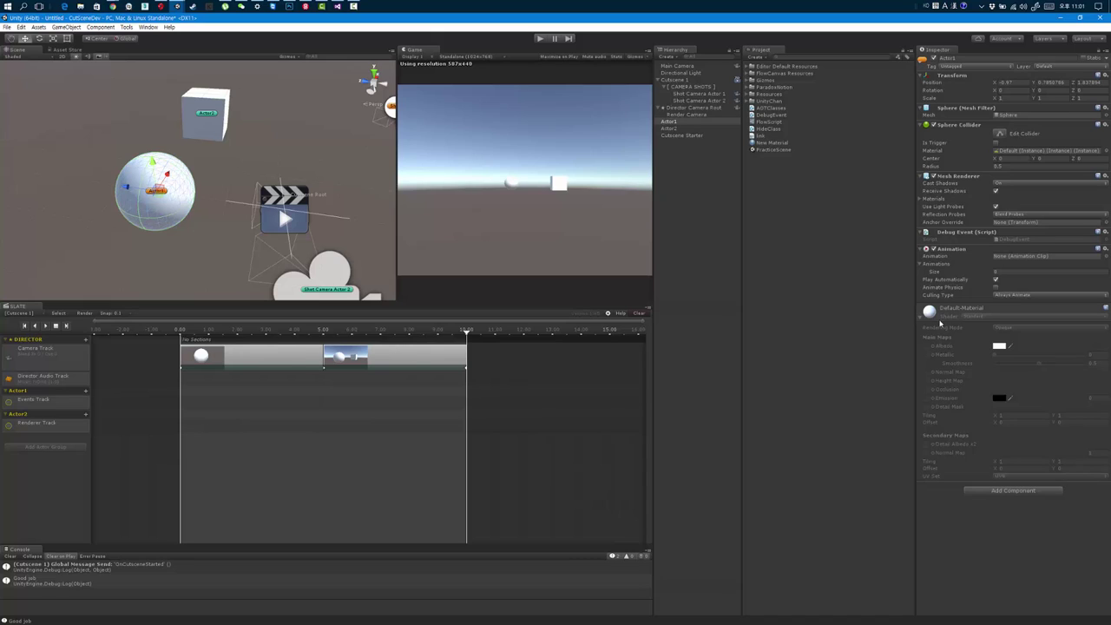
Open and enlarge the Animation window (Ctrl+6), then start creating a new clip for Actor1.
{"action": "left_click", "coordinate": [925, 318]}
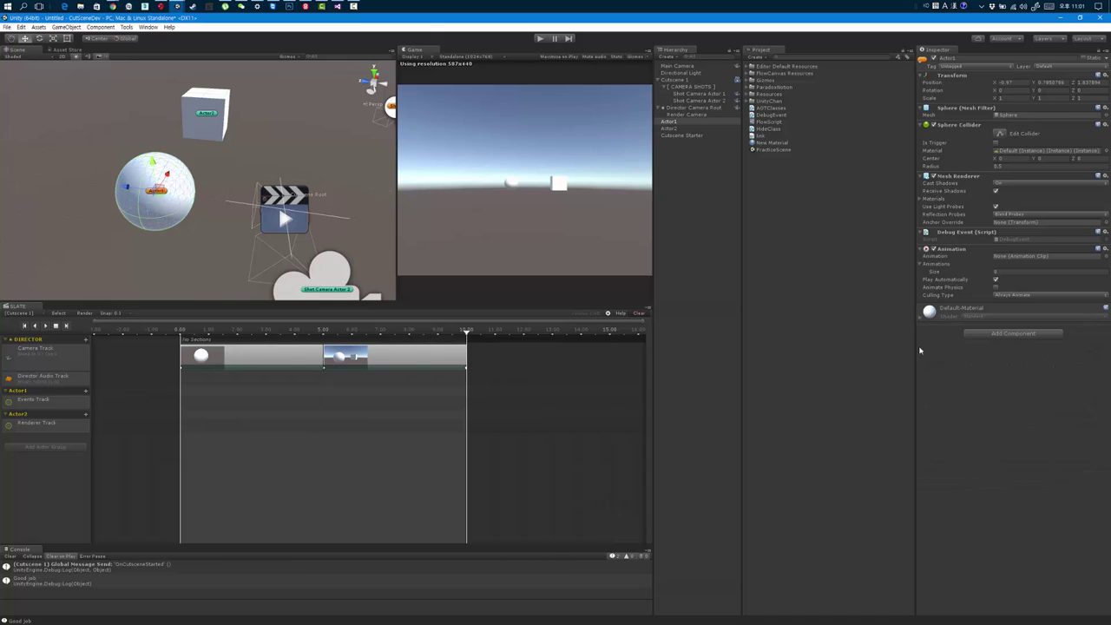
{"action": "key", "text": "ctrl+6"}
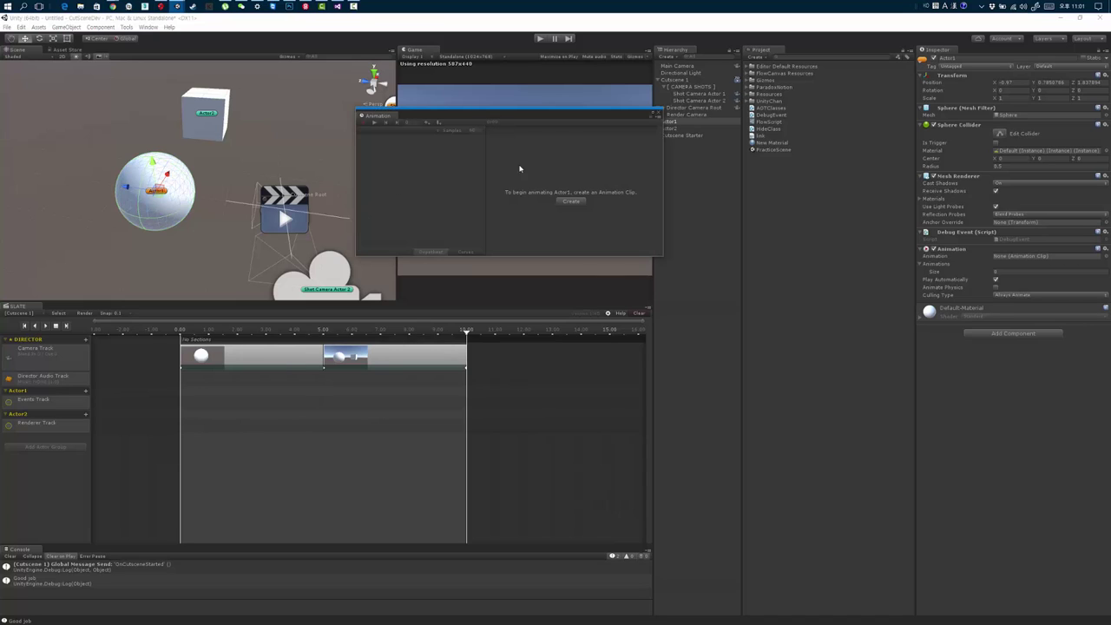
{"action": "left_click_drag", "start_coordinate": [663, 255], "coordinate": [692, 337]}
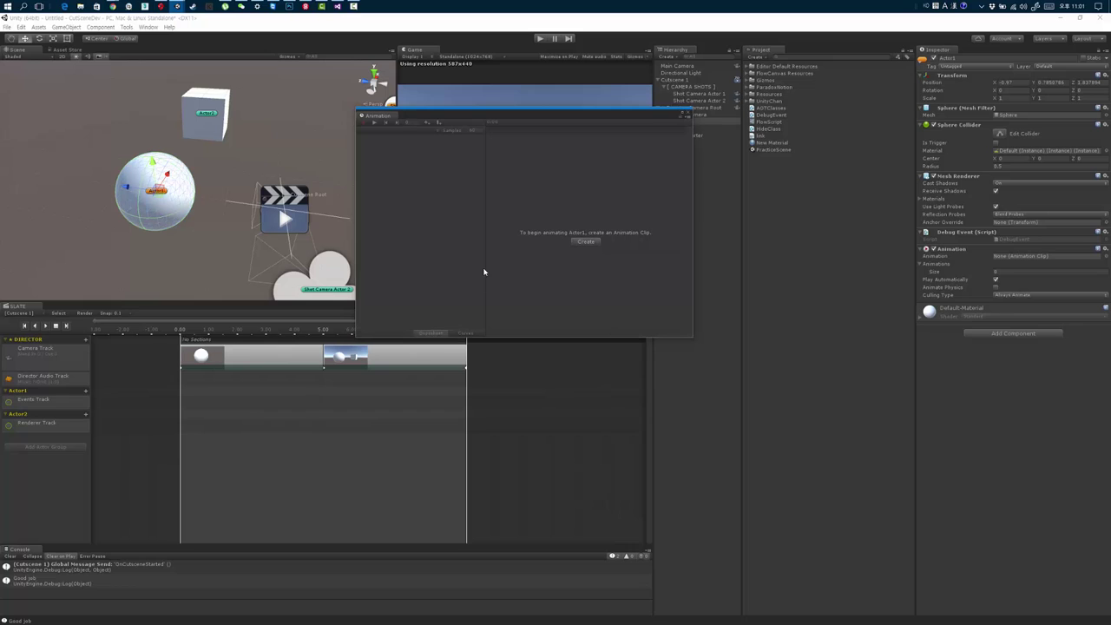
{"action": "left_click", "coordinate": [584, 241]}
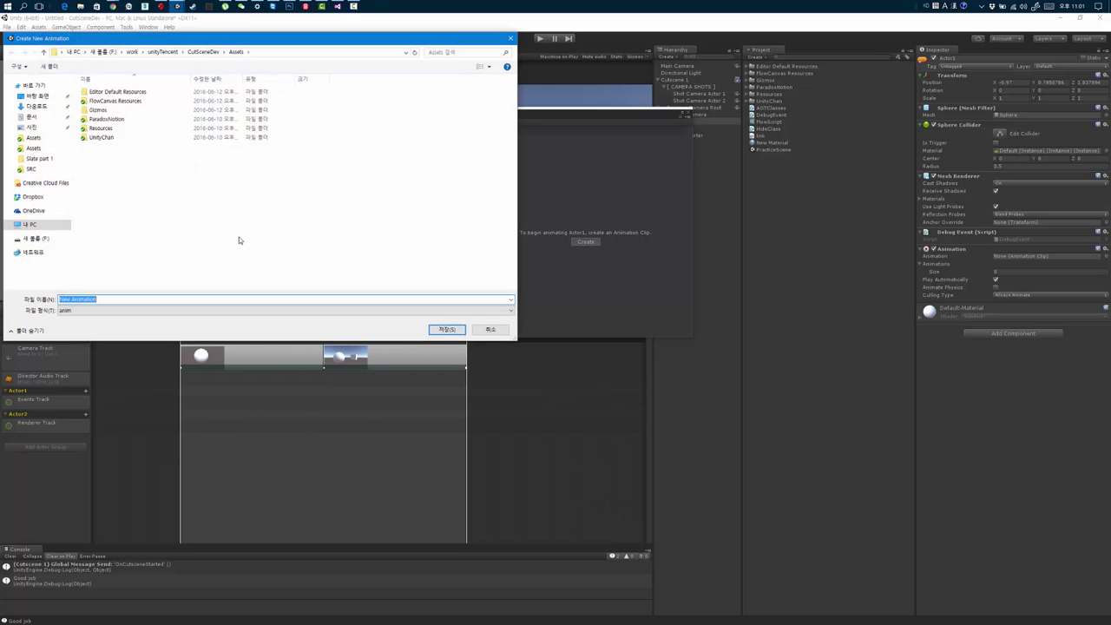
Create an 'Animations' folder in Assets and open it.
{"action": "right_click", "coordinate": [121, 177]}
{"action": "left_click", "coordinate": [69, 186]}
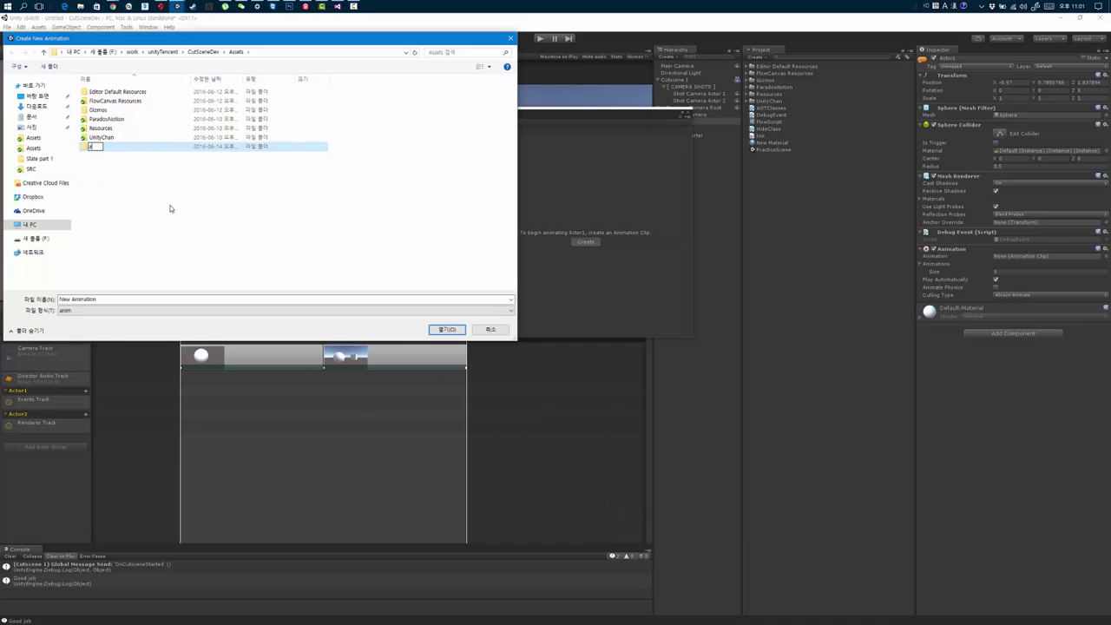
{"action": "type", "text": "Animation"}
{"action": "key", "text": "Return"}
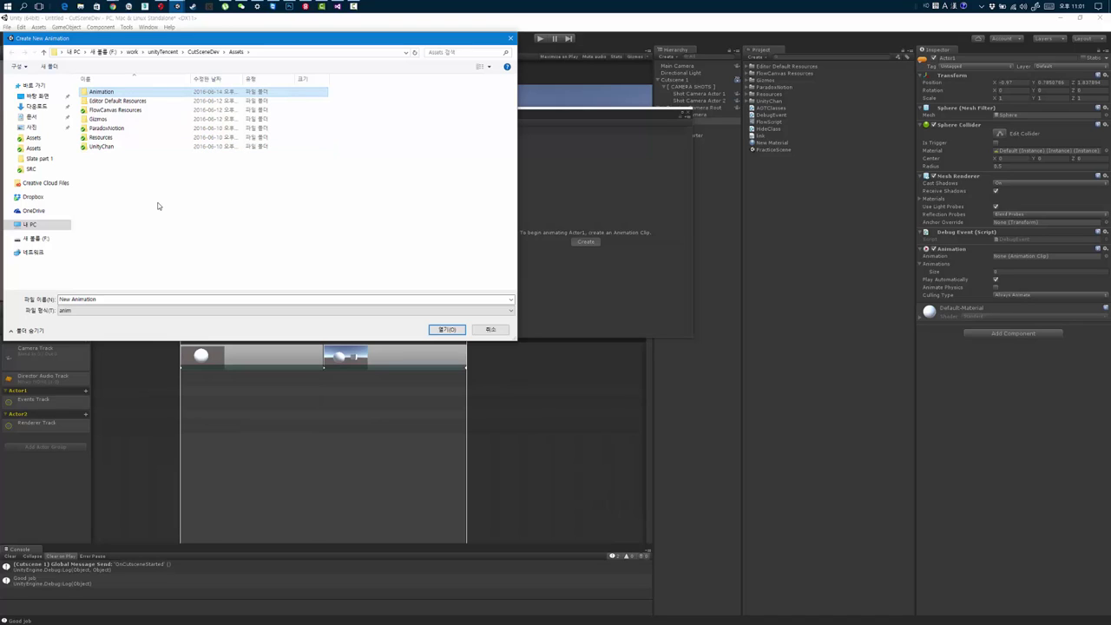
{"action": "key", "text": "F2"}
{"action": "type", "text": "s"}
{"action": "key", "text": "Return"}
{"action": "double_click", "coordinate": [101, 91]}
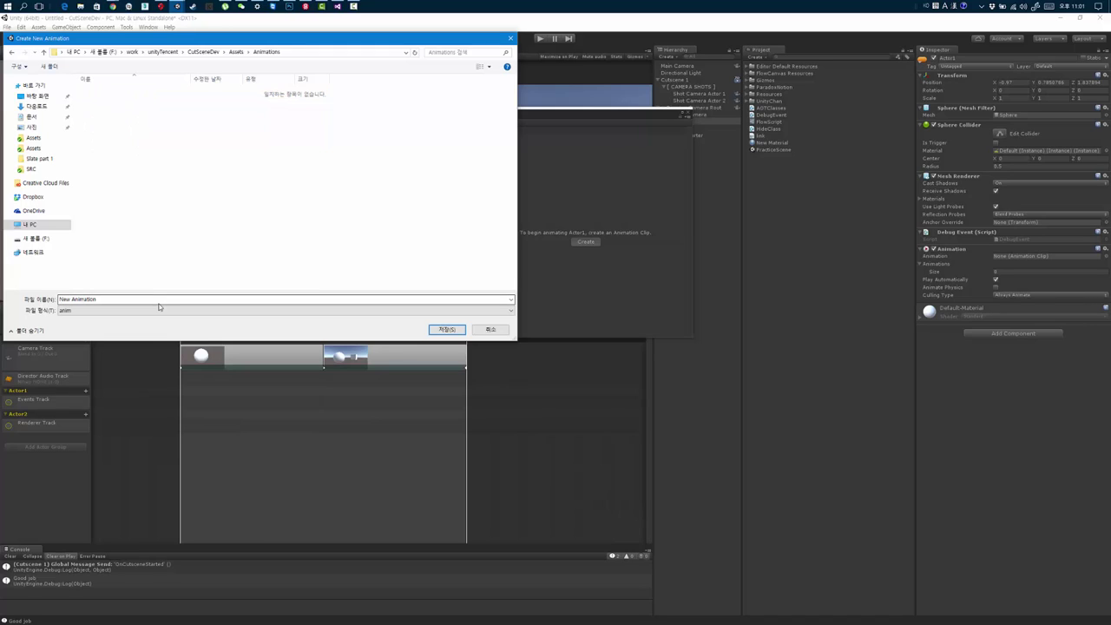
Save the new clip as 'Forward' in the Animations folder.
{"action": "left_click", "coordinate": [159, 299]}
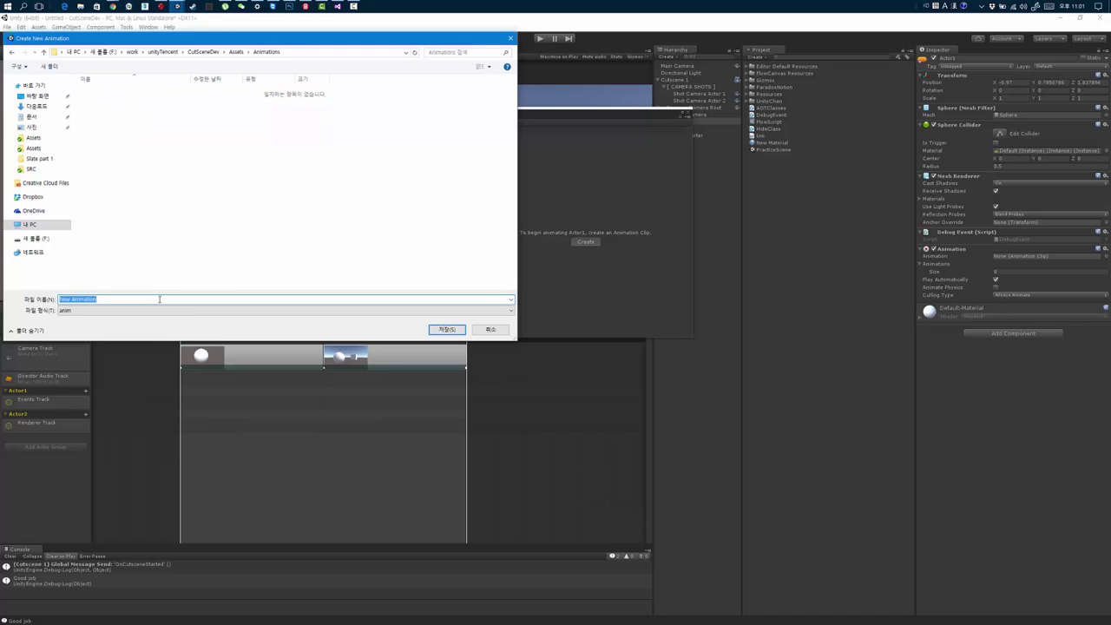
{"action": "type", "text": "Forward"}
{"action": "key", "text": "Return"}
Add Actor1's Transform Position as an animated property of the Forward clip.
{"action": "scroll", "coordinate": [183, 241], "scroll_direction": "down", "scroll_amount": 5}
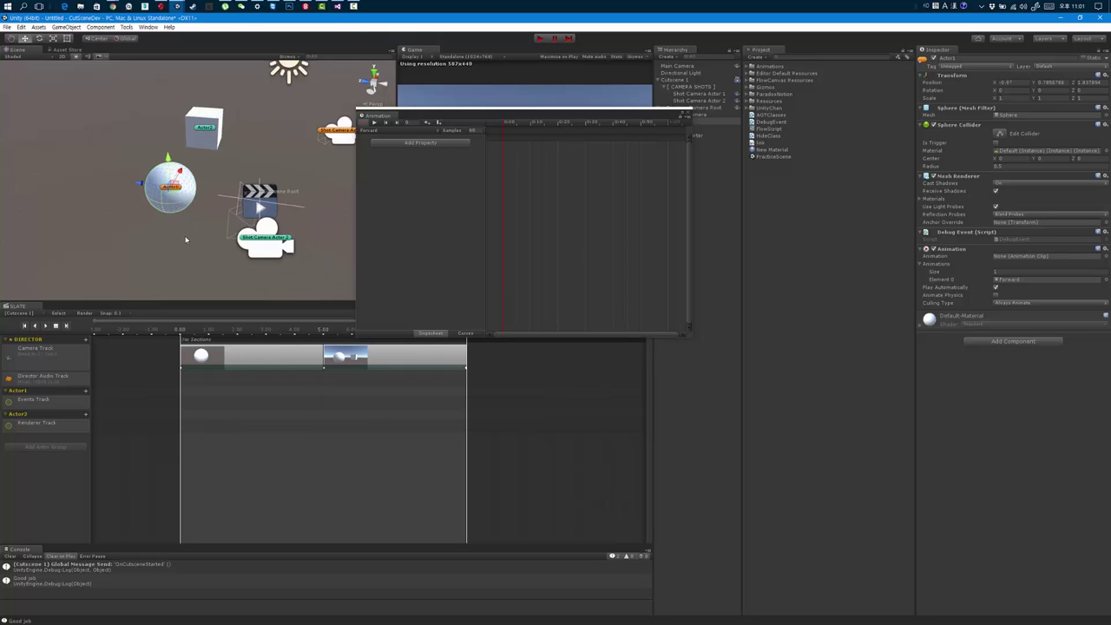
{"action": "mouse_move", "coordinate": [255, 256]}
{"action": "left_mouse_down", "text": "alt"}
{"action": "mouse_move", "coordinate": [263, 227]}
{"action": "mouse_move", "coordinate": [229, 208]}
{"action": "mouse_move", "coordinate": [241, 214]}
{"action": "left_mouse_up", "text": "alt"}
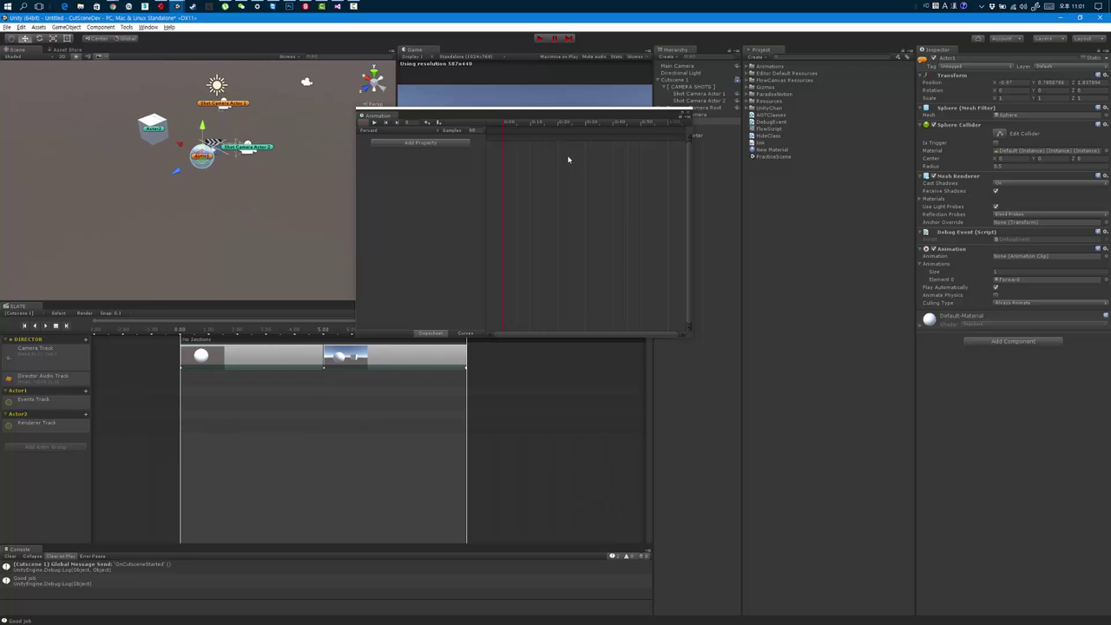
{"action": "left_click", "coordinate": [405, 150]}
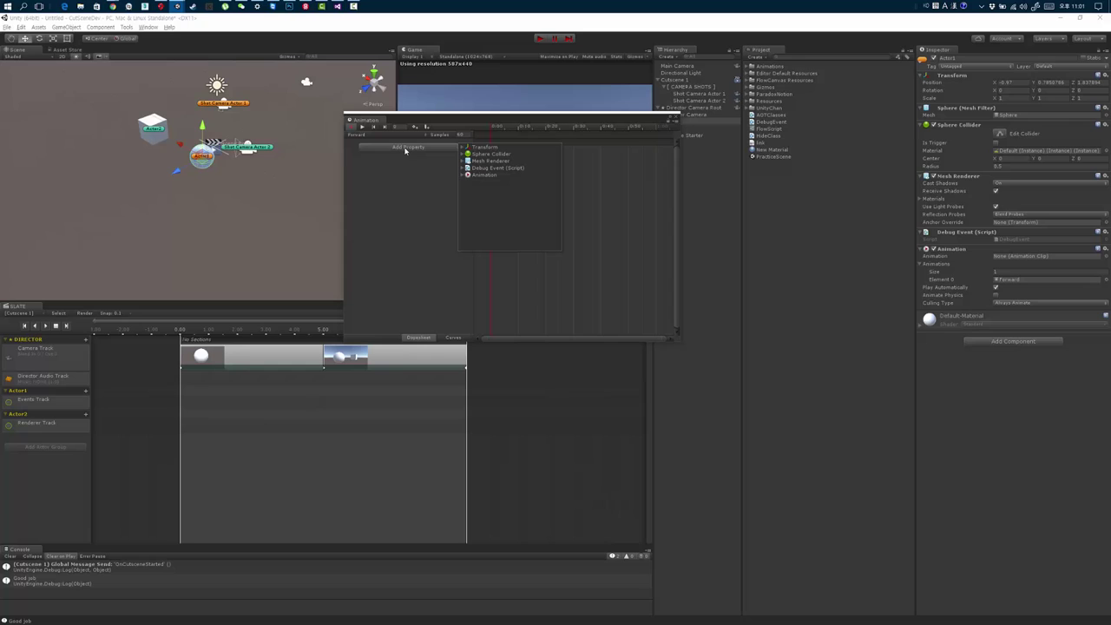
{"action": "left_click", "coordinate": [462, 148]}
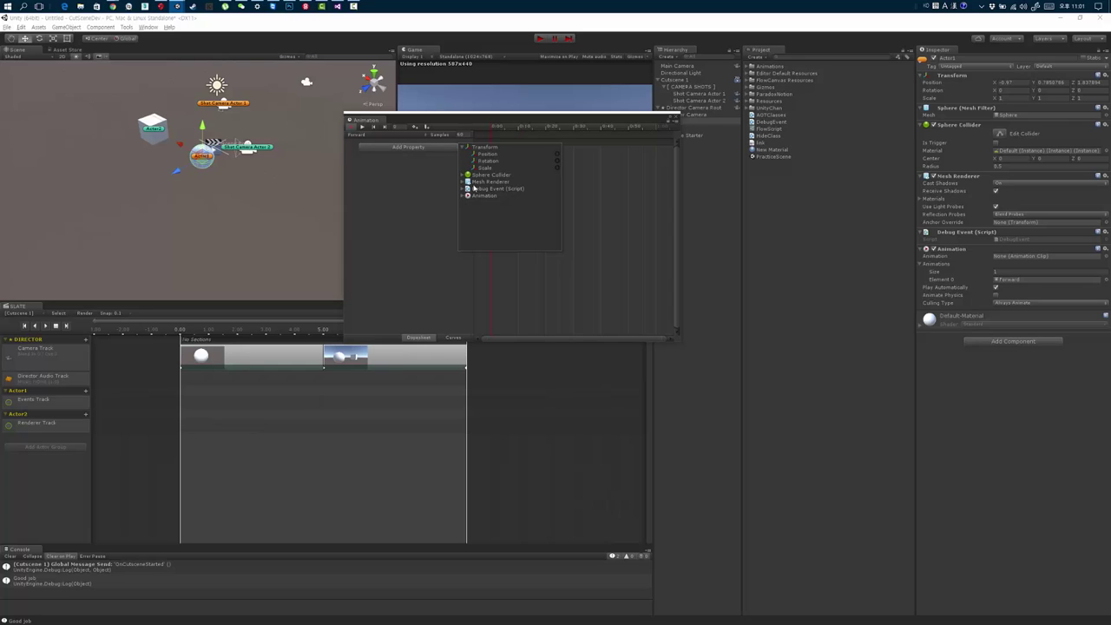
{"action": "left_click", "coordinate": [557, 154]}
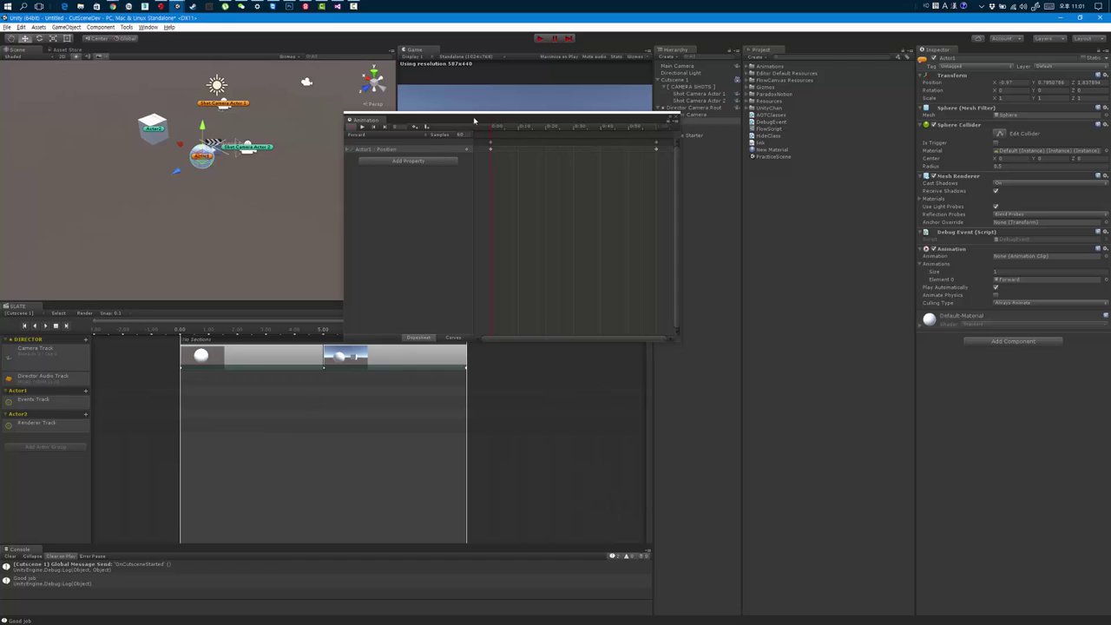
{"action": "left_click_drag", "start_coordinate": [473, 117], "coordinate": [417, 151]}
Record an end keyframe with the sphere moved to the lower left, then stop recording.
{"action": "left_click", "coordinate": [453, 166]}
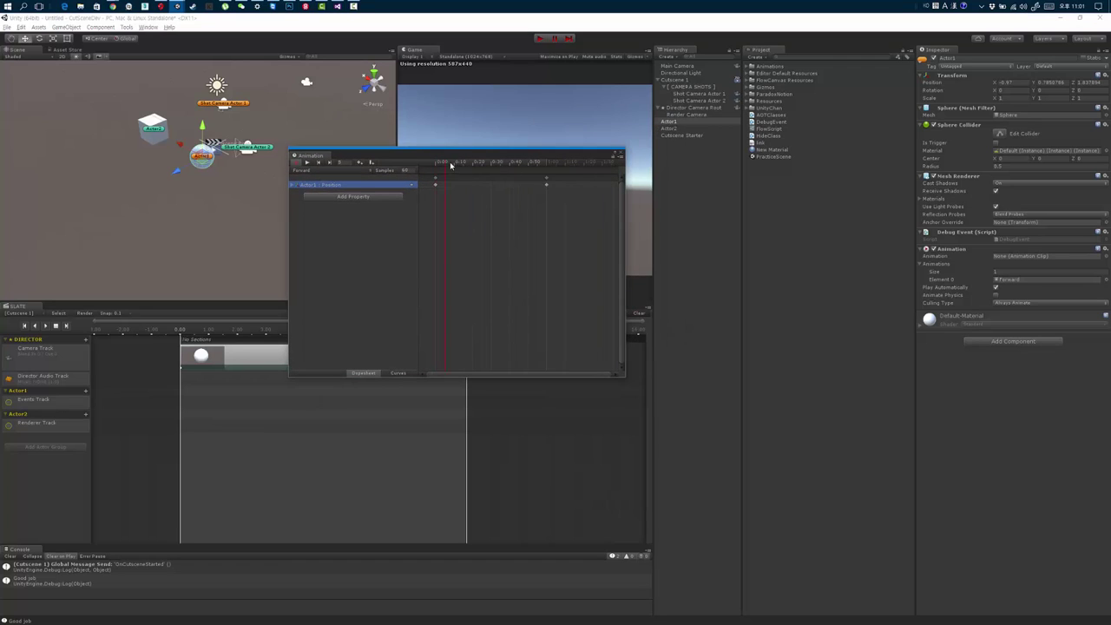
{"action": "left_click", "coordinate": [546, 169]}
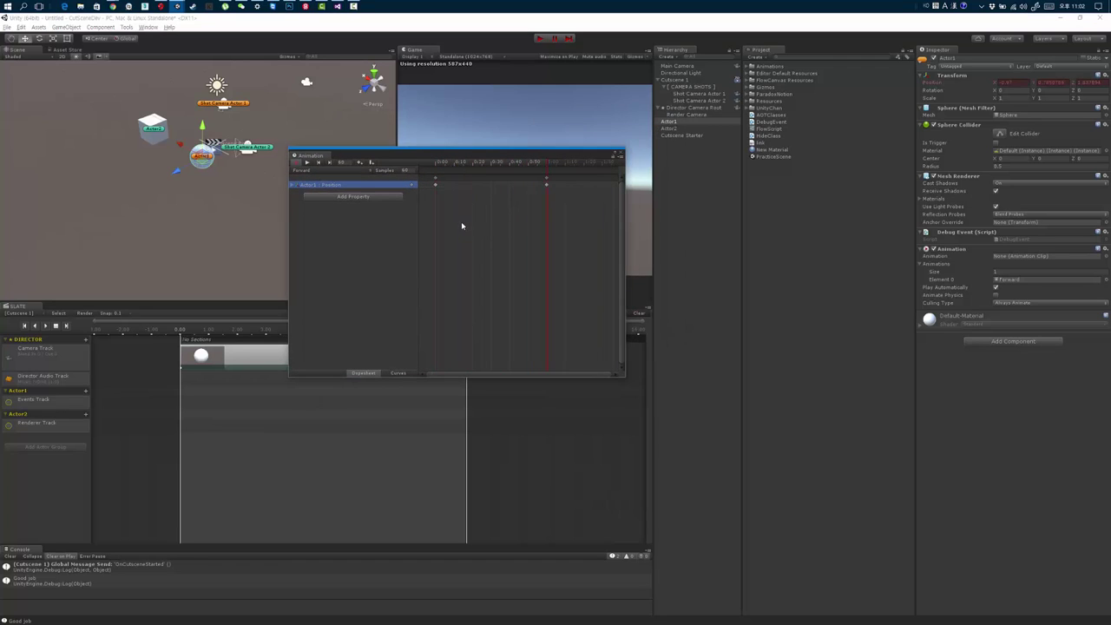
{"action": "left_click_drag", "start_coordinate": [198, 148], "coordinate": [105, 202]}
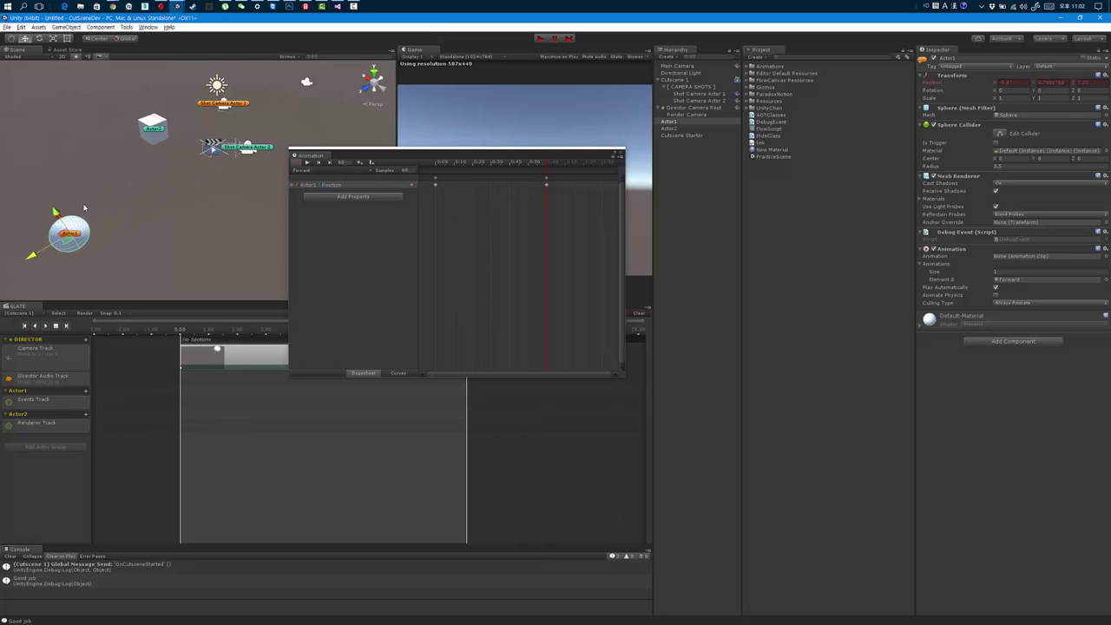
{"action": "left_click_drag", "start_coordinate": [517, 163], "coordinate": [547, 164]}
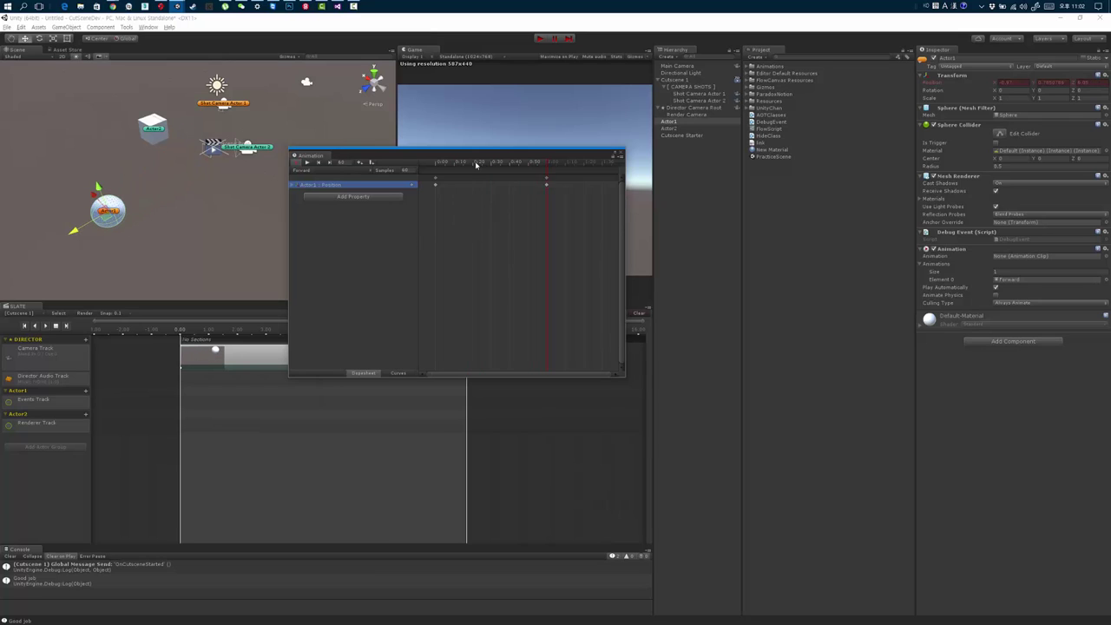
{"action": "left_click_drag", "start_coordinate": [478, 156], "coordinate": [509, 158]}
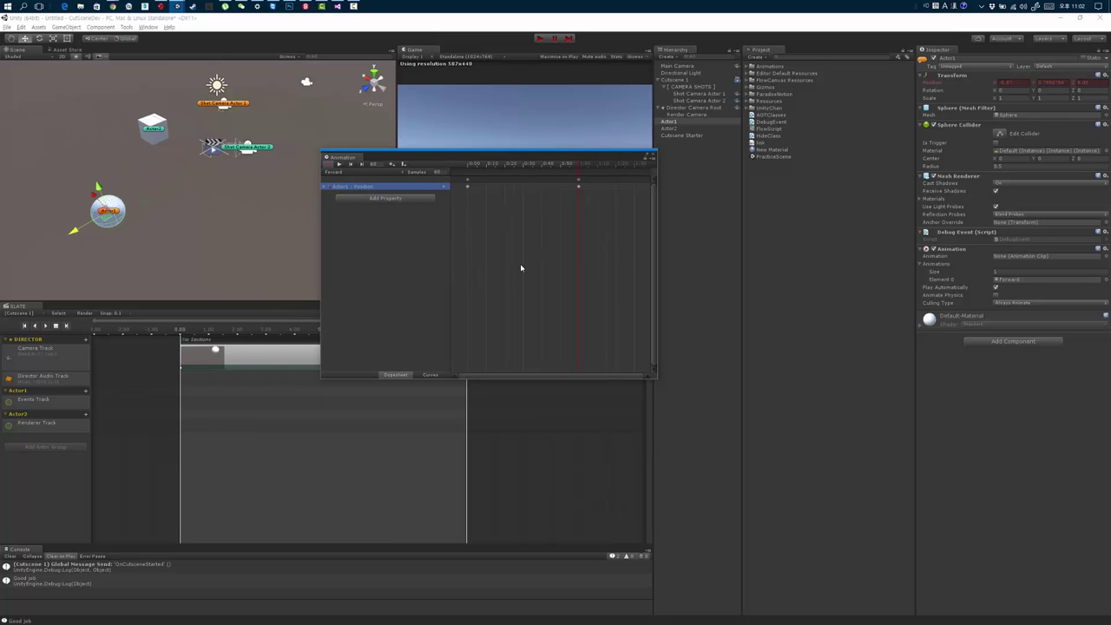
{"action": "scroll", "coordinate": [518, 270], "scroll_direction": "down", "scroll_amount": 2}
{"action": "left_click", "coordinate": [329, 163]}
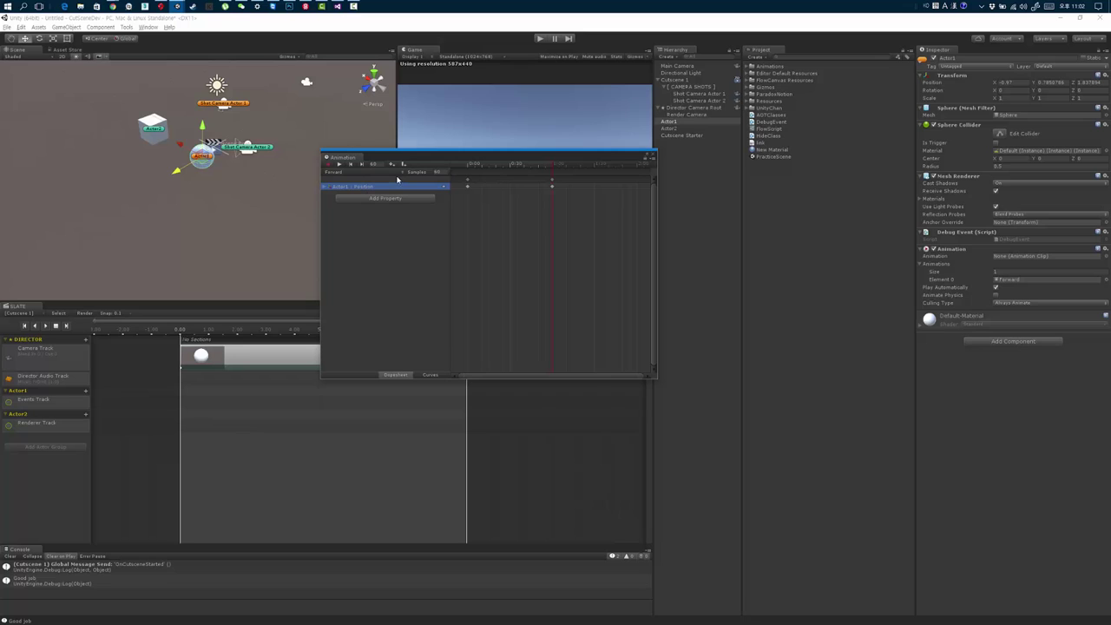
Create a second clip for Actor1 named 'Backward'.
{"action": "left_click", "coordinate": [396, 172]}
{"action": "left_click", "coordinate": [373, 196]}
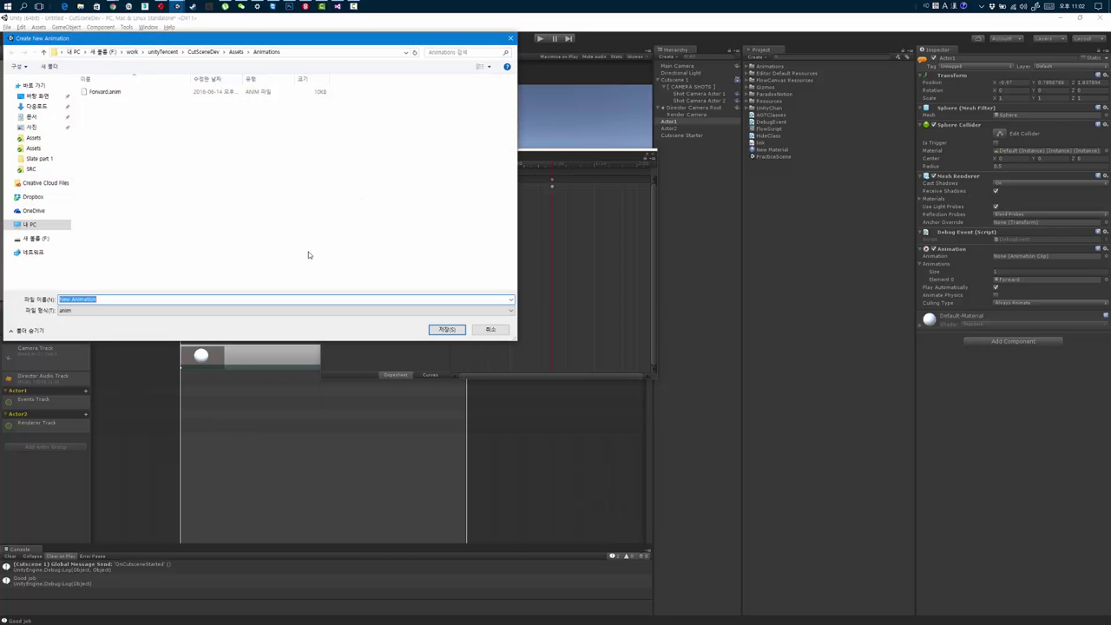
{"action": "type", "text": "BackW"}
{"action": "key", "text": "BackSpace"}
{"action": "key", "text": "BackSpace"}
{"action": "key", "text": "BackSpace"}
{"action": "type", "text": "ward"}
{"action": "key", "text": "Return"}
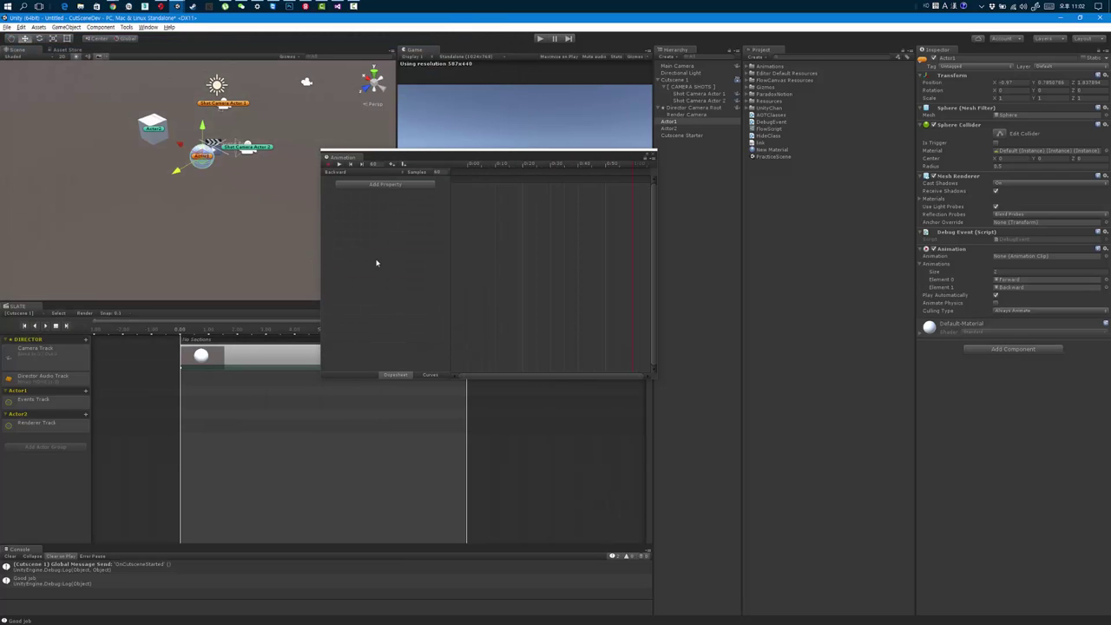
Add Transform Position to the Backward clip, expand its axes and return to frame 0.
{"action": "left_click", "coordinate": [406, 184]}
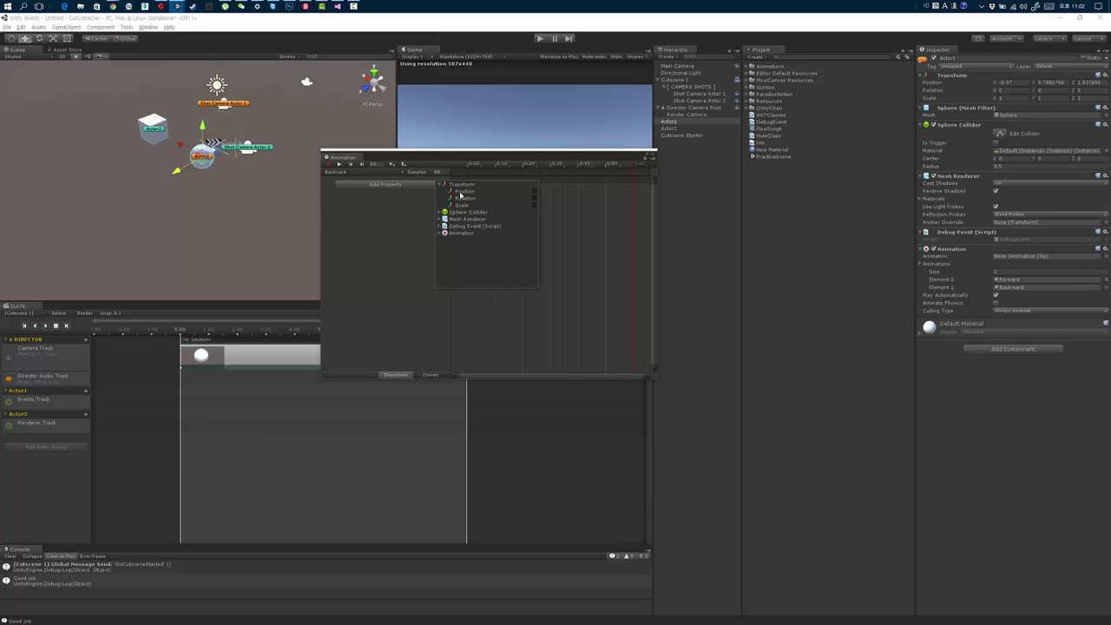
{"action": "left_click", "coordinate": [534, 191]}
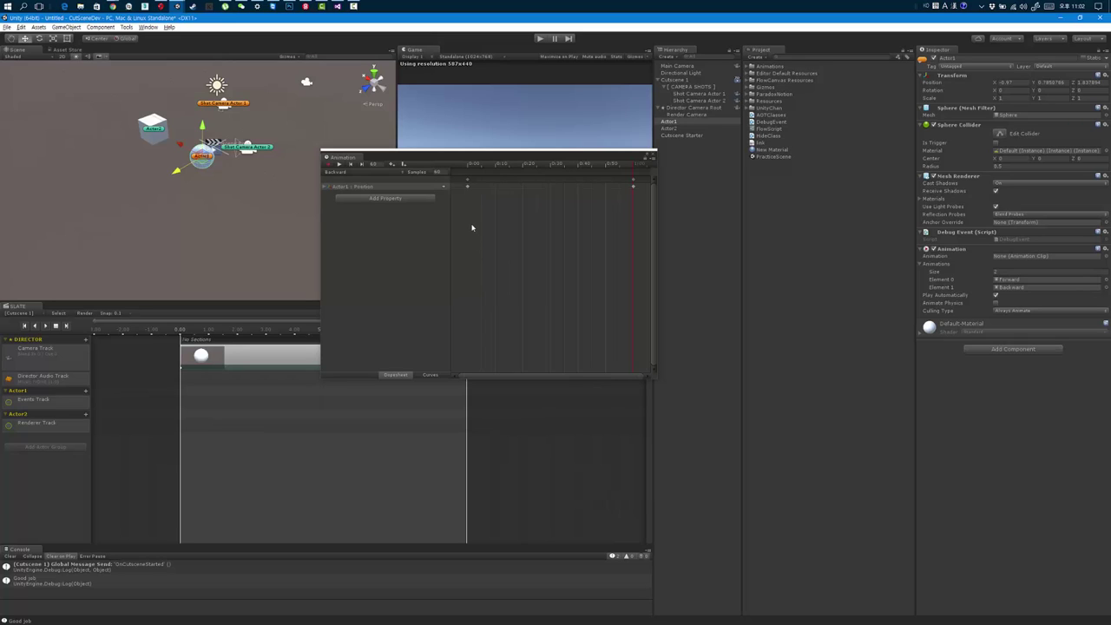
{"action": "left_click", "coordinate": [326, 189]}
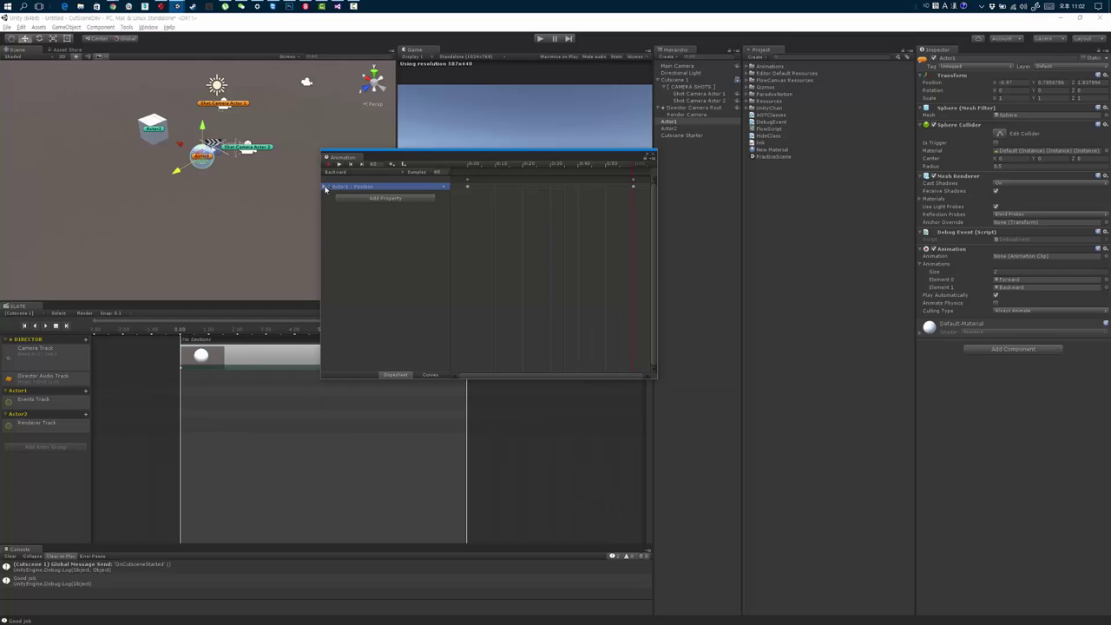
{"action": "left_click", "coordinate": [583, 171]}
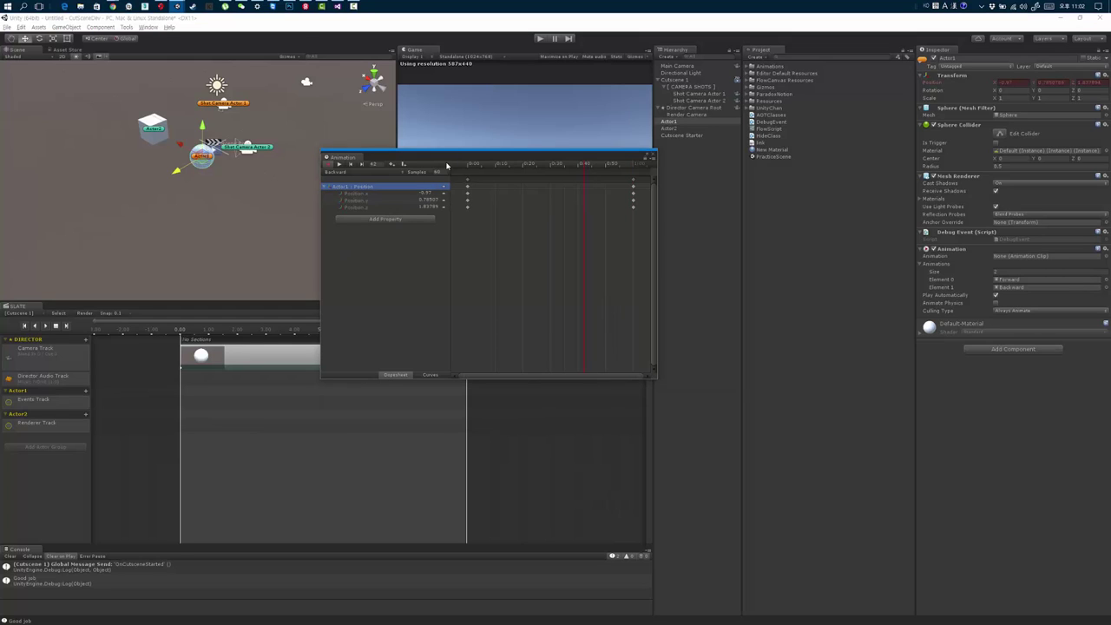
{"action": "left_click", "coordinate": [498, 165]}
{"action": "left_click", "coordinate": [467, 165]}
Switch to the Forward clip, go to frame 60 and select its end keys.
{"action": "left_click_drag", "start_coordinate": [636, 164], "coordinate": [430, 164]}
{"action": "left_click", "coordinate": [337, 171]}
{"action": "left_click", "coordinate": [342, 179]}
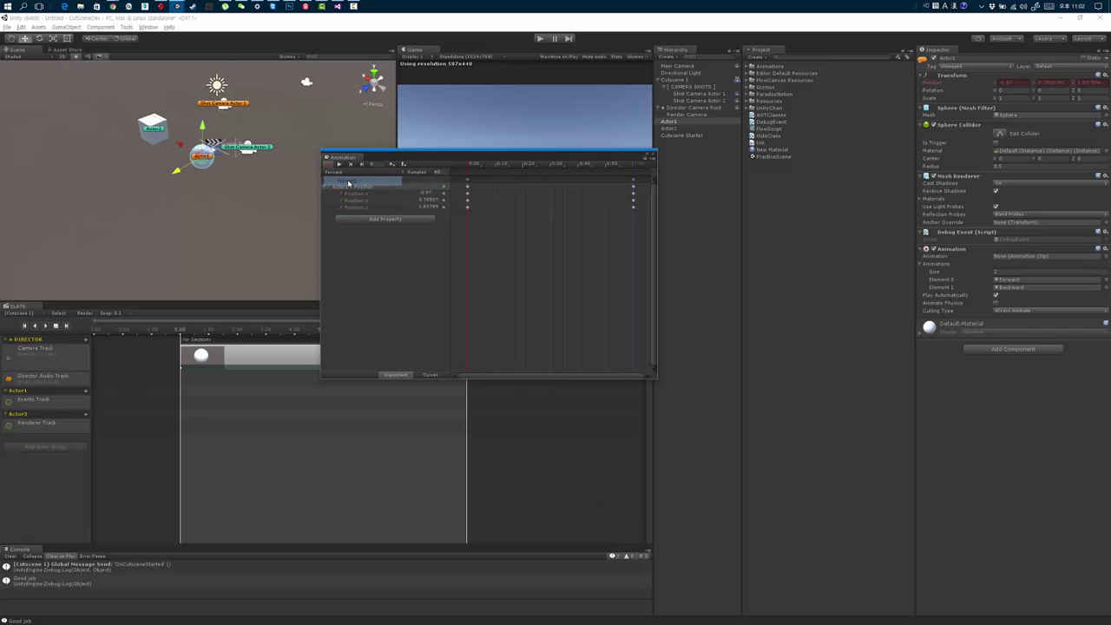
{"action": "left_click_drag", "start_coordinate": [480, 171], "coordinate": [633, 171]}
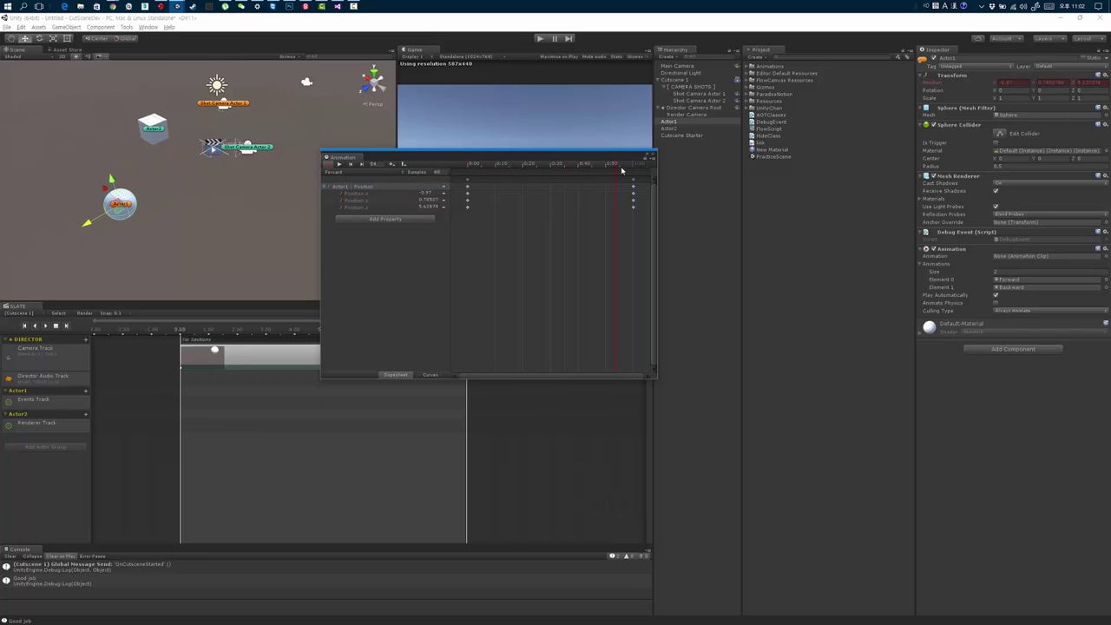
{"action": "left_click_drag", "start_coordinate": [595, 236], "coordinate": [647, 177]}
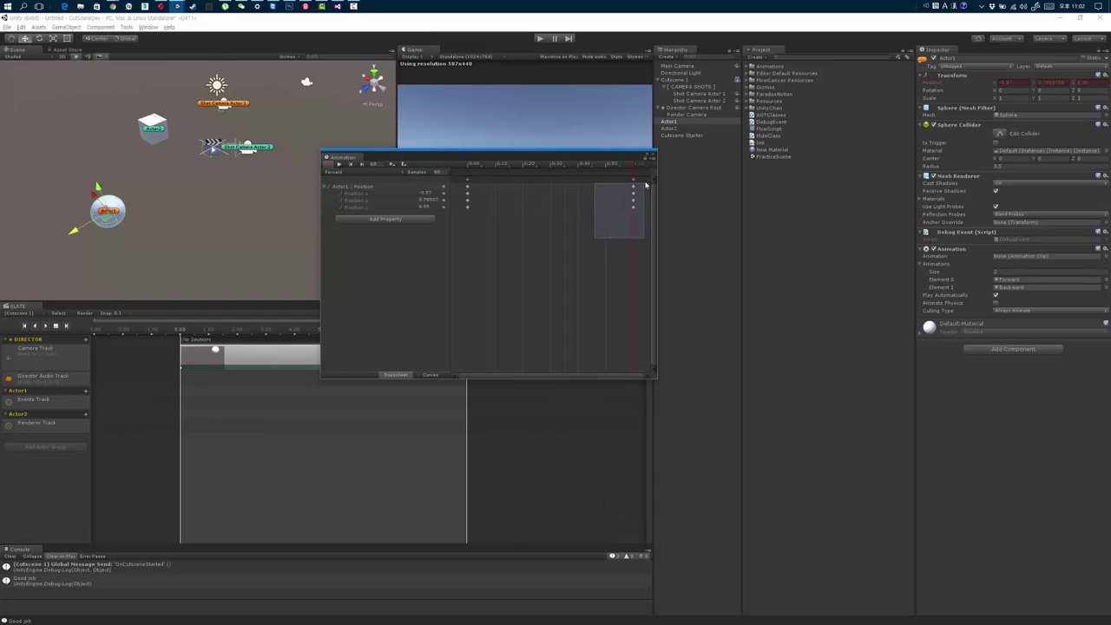
{"action": "right_click", "coordinate": [634, 190]}
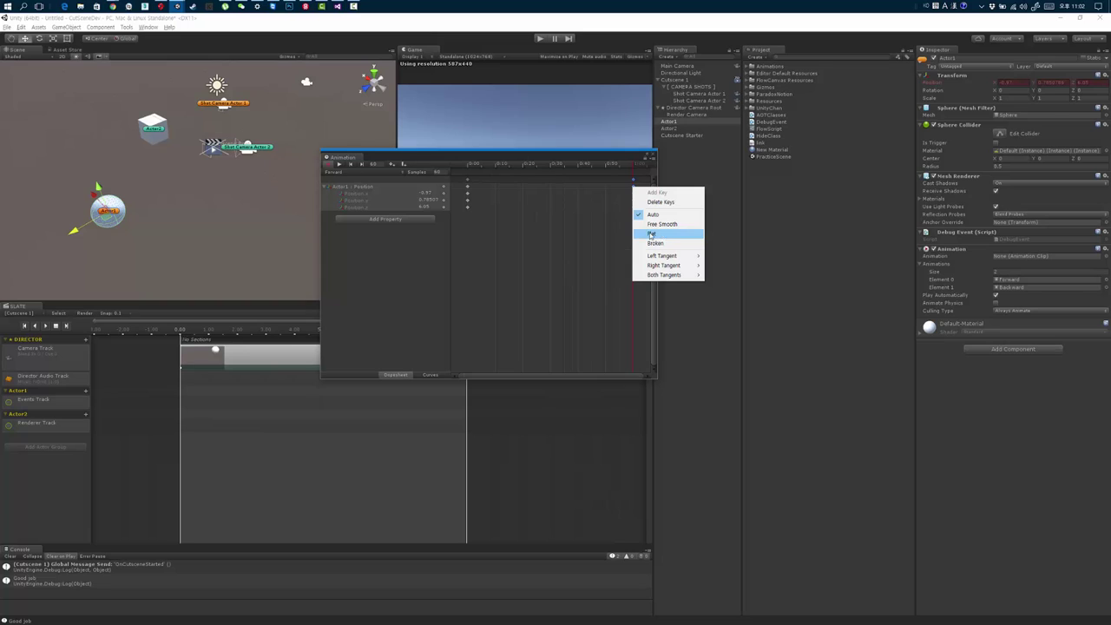
{"action": "left_click", "coordinate": [501, 161]}
{"action": "left_click_drag", "start_coordinate": [501, 161], "coordinate": [483, 171]}
Inspect the Forward clip's Position track and start keys, previewing frame 15.
{"action": "left_click", "coordinate": [340, 196]}
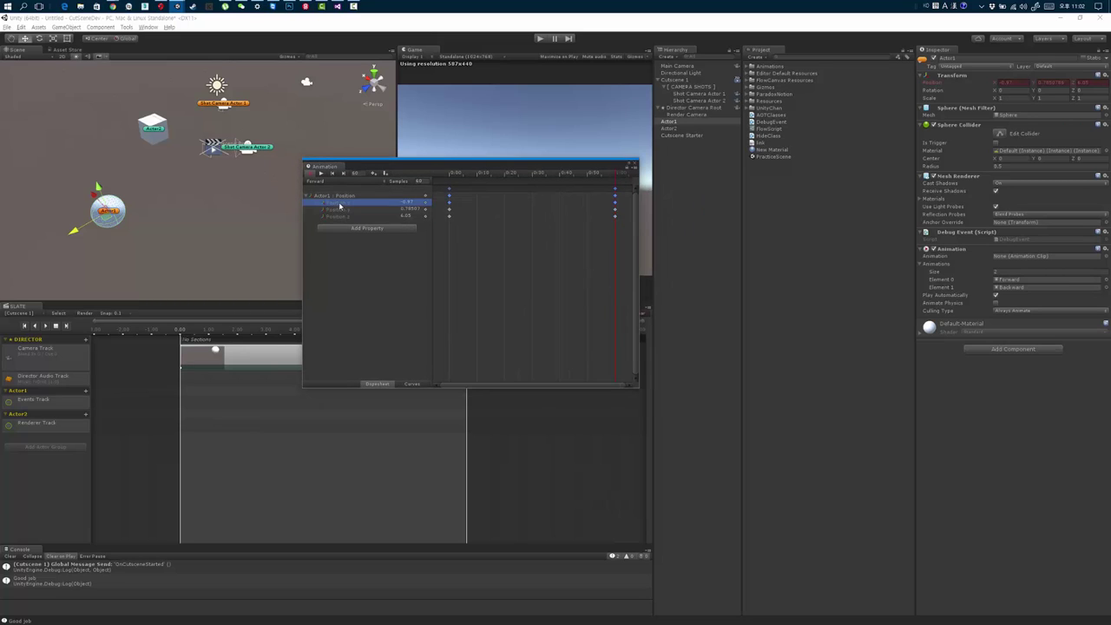
{"action": "right_click", "coordinate": [342, 201]}
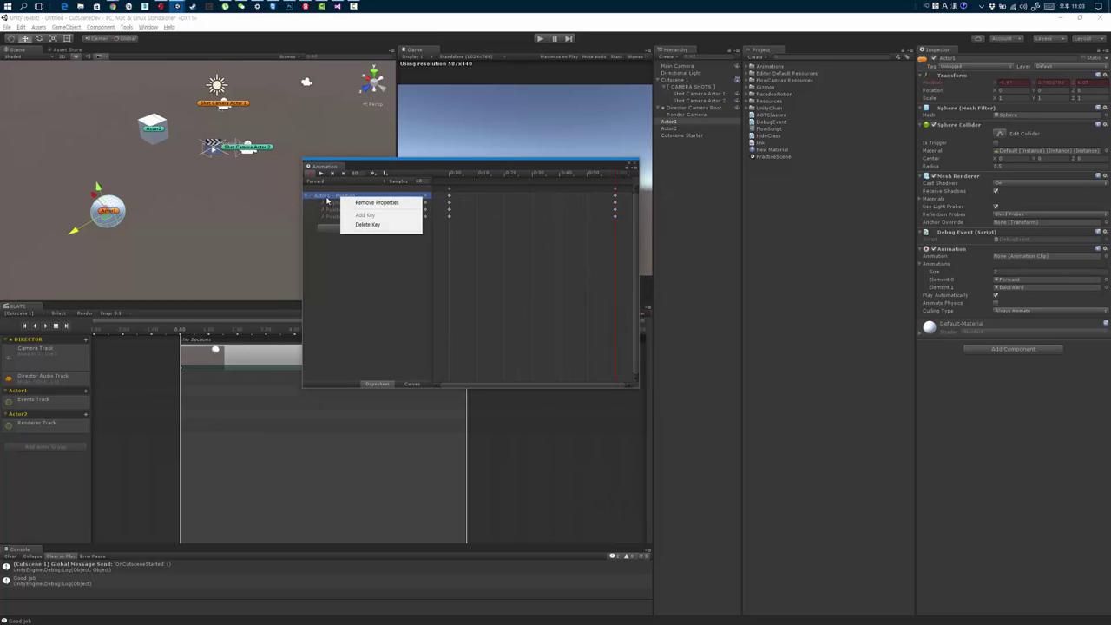
{"action": "left_click", "coordinate": [328, 201]}
{"action": "left_click", "coordinate": [336, 218], "text": "shift"}
{"action": "right_click", "coordinate": [336, 218]}
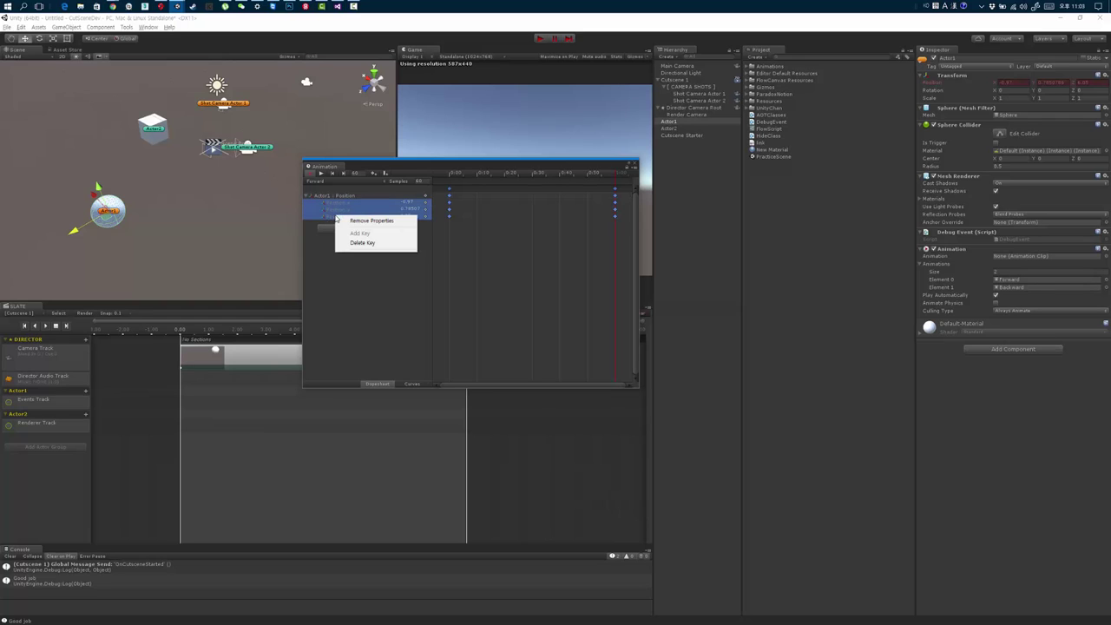
{"action": "left_click", "coordinate": [533, 258]}
{"action": "left_click", "coordinate": [450, 205]}
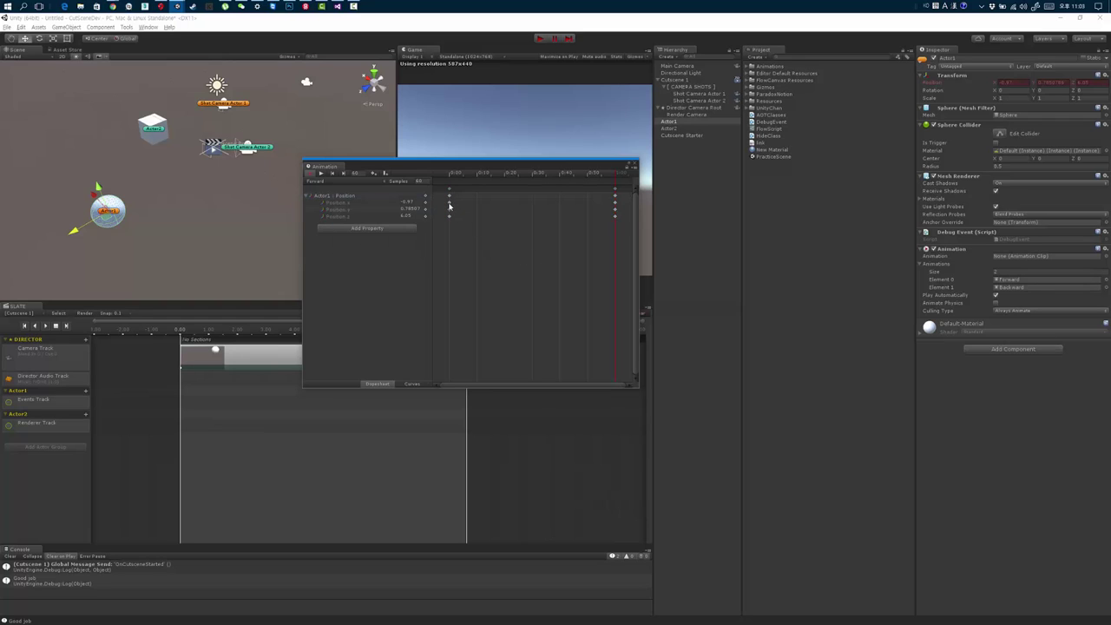
{"action": "right_click", "coordinate": [449, 205]}
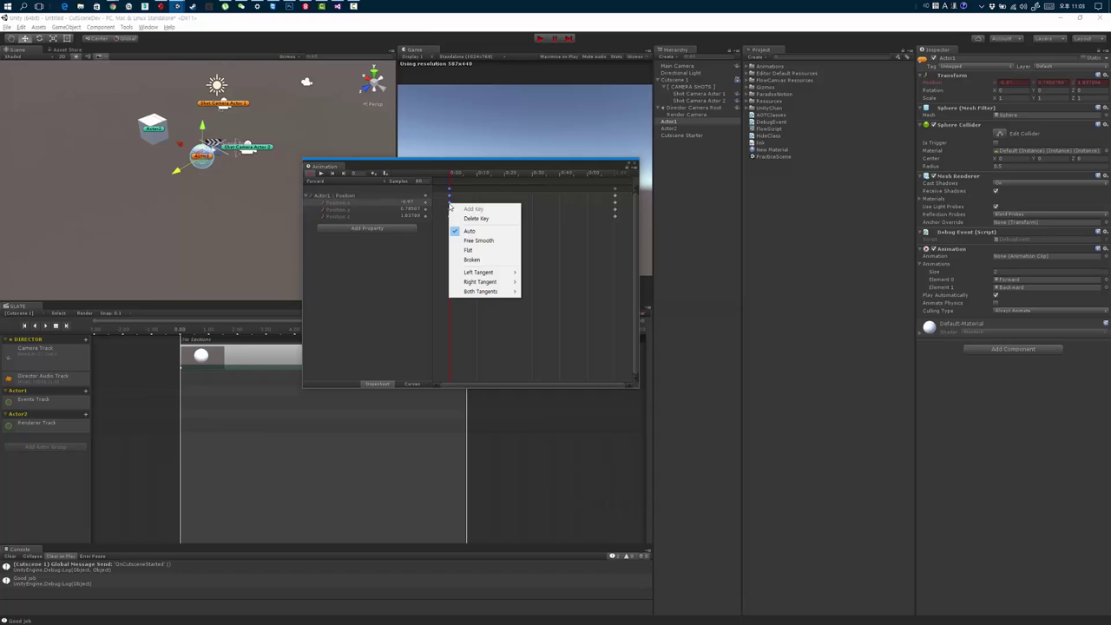
{"action": "left_click", "coordinate": [553, 241]}
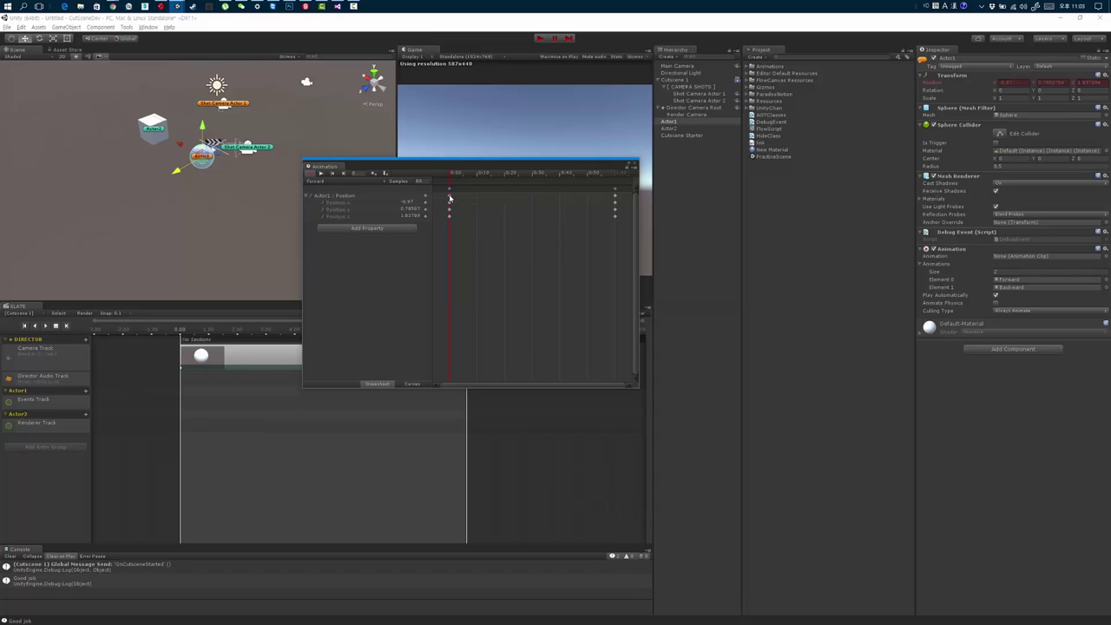
{"action": "left_click", "coordinate": [450, 193]}
{"action": "left_click", "coordinate": [495, 177]}
Select Forward's end keys, then switch to Backward and select its start keys.
{"action": "left_click", "coordinate": [351, 182]}
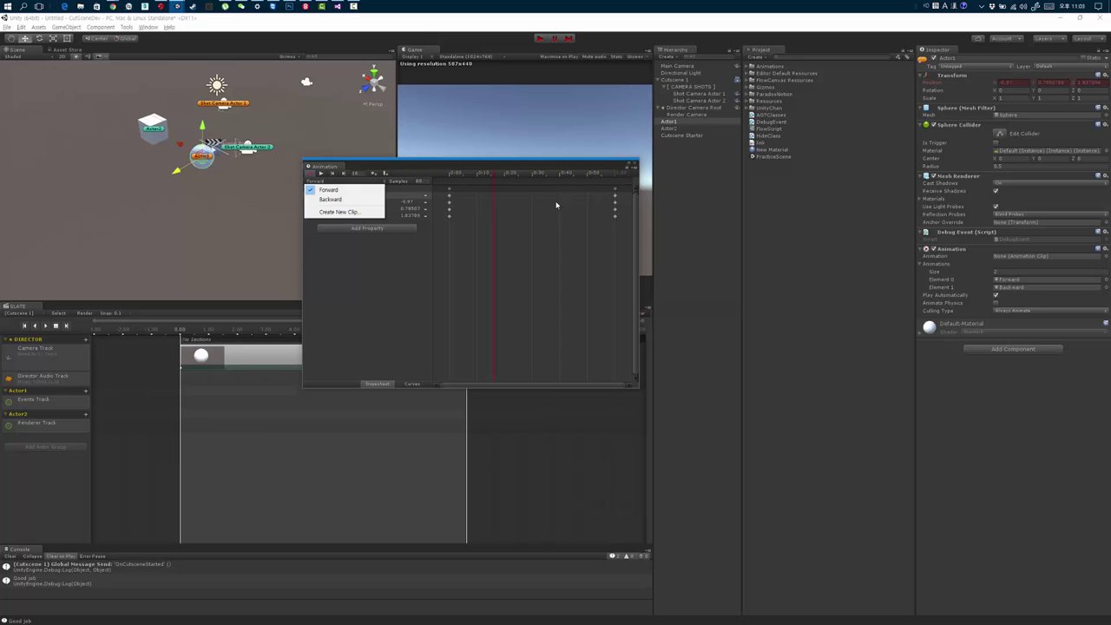
{"action": "left_click_drag", "start_coordinate": [578, 253], "coordinate": [630, 185]}
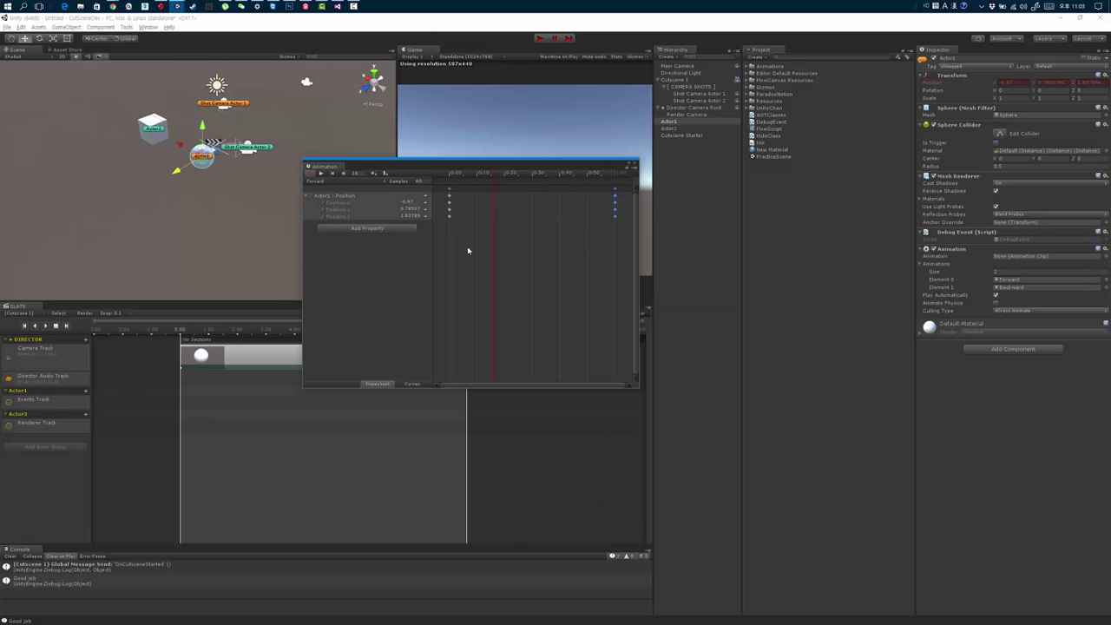
{"action": "left_click", "coordinate": [328, 180]}
{"action": "left_click", "coordinate": [328, 197]}
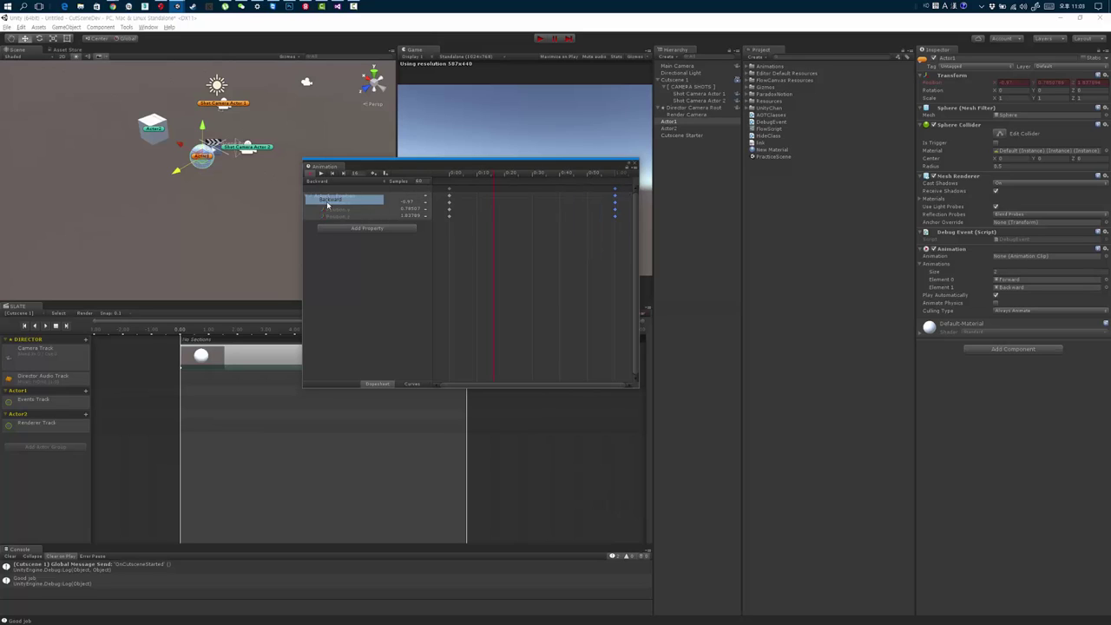
{"action": "left_click", "coordinate": [487, 177]}
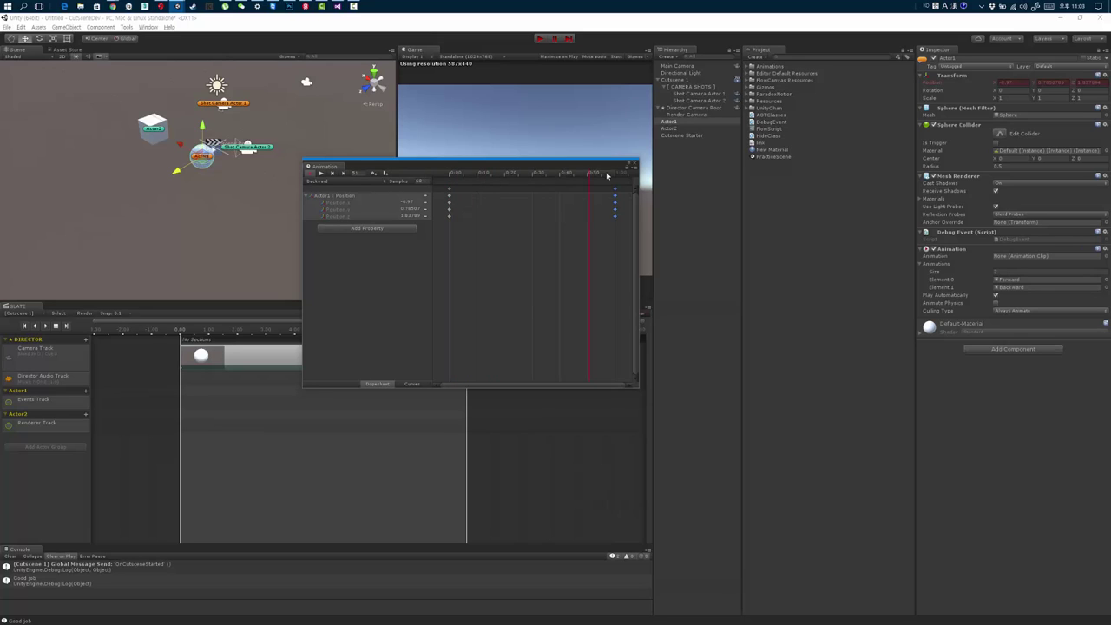
{"action": "left_click_drag", "start_coordinate": [484, 237], "coordinate": [441, 186]}
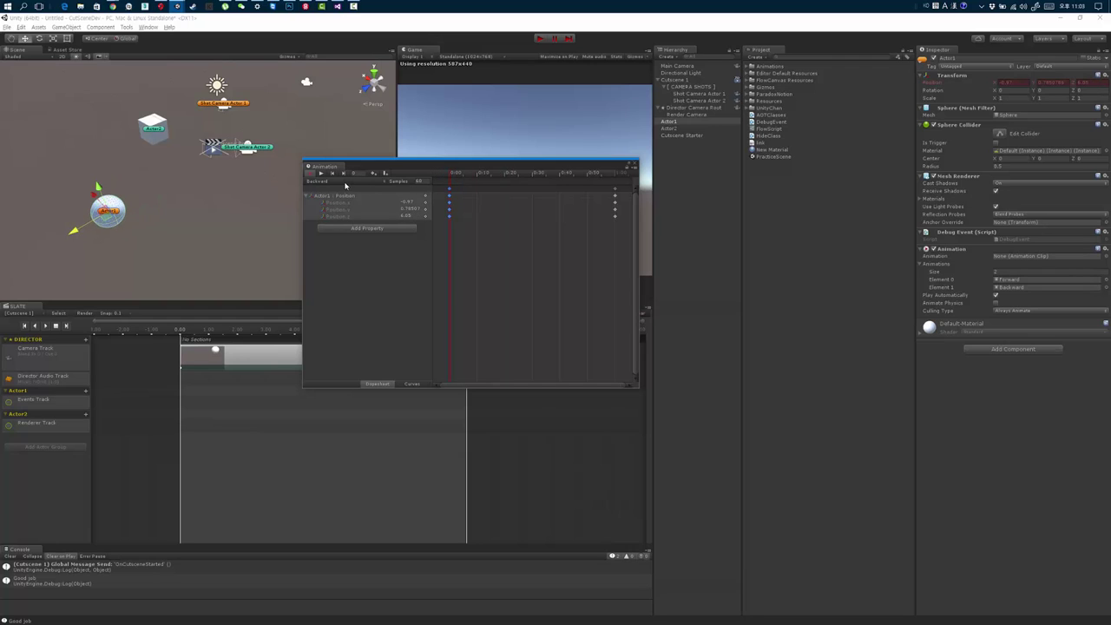
Preview the Forward and Backward clips, then turn off recording.
{"action": "left_click", "coordinate": [317, 180]}
{"action": "left_click", "coordinate": [323, 187]}
{"action": "left_click", "coordinate": [491, 176]}
{"action": "left_click_drag", "start_coordinate": [519, 177], "coordinate": [450, 177]}
{"action": "left_click", "coordinate": [339, 181]}
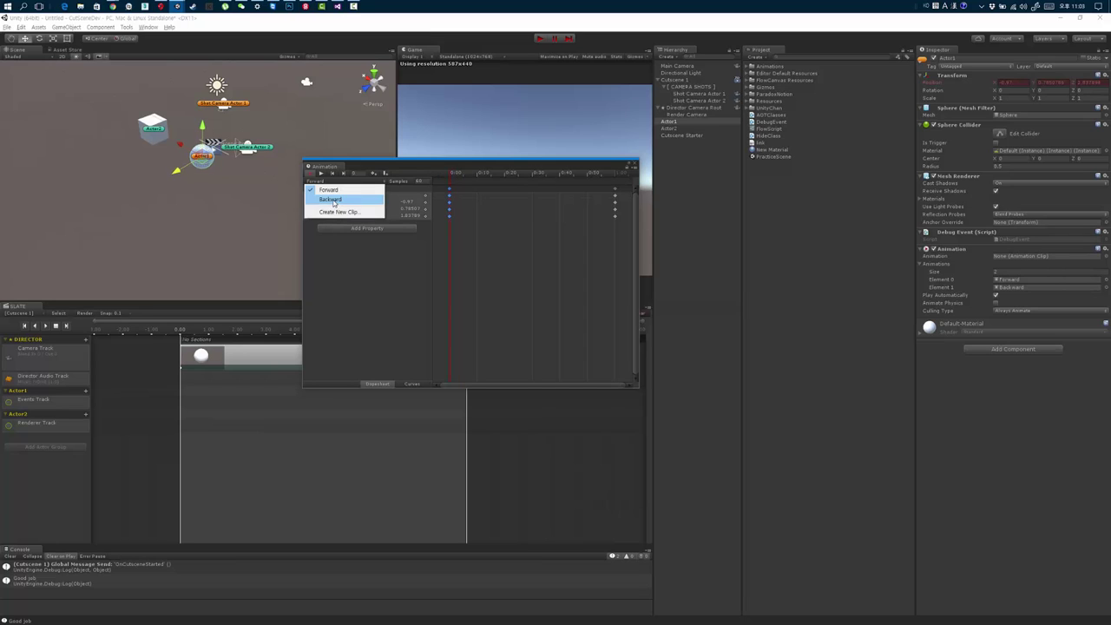
{"action": "left_click", "coordinate": [330, 199]}
{"action": "mouse_move", "coordinate": [452, 175]}
{"action": "left_mouse_down"}
{"action": "mouse_move", "coordinate": [610, 174]}
{"action": "mouse_move", "coordinate": [440, 171]}
{"action": "left_mouse_up"}
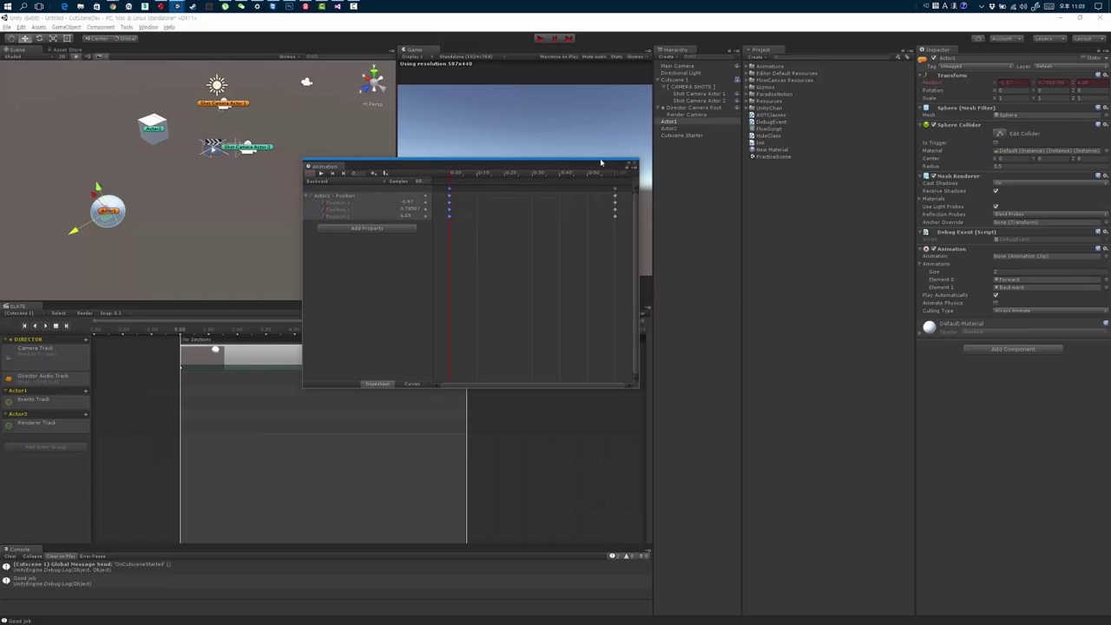
{"action": "left_click", "coordinate": [310, 173]}
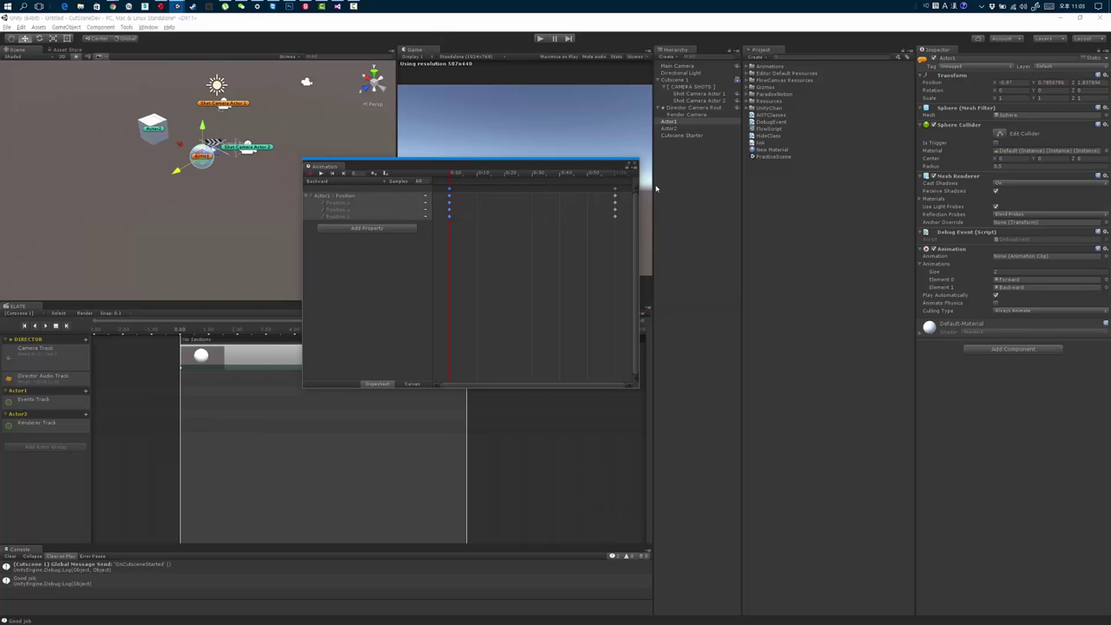
Close the Animation window, set Animations size to 0, disable Play Automatically, and select Actor1 in SLATE.
{"action": "left_click", "coordinate": [635, 164]}
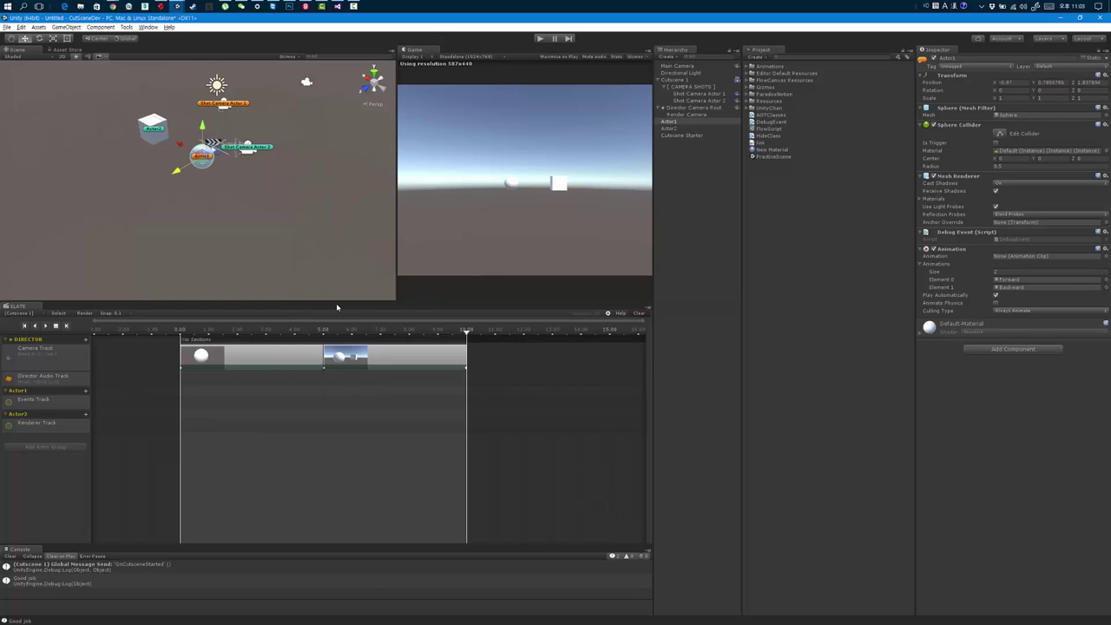
{"action": "left_click", "coordinate": [1011, 272]}
{"action": "type", "text": "0"}
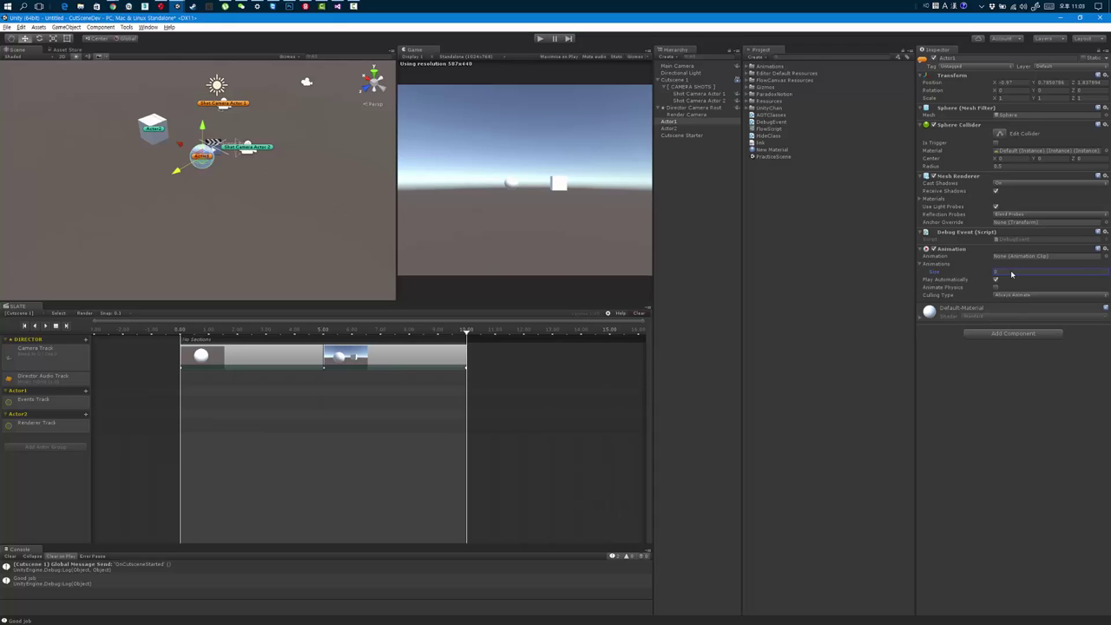
{"action": "left_click", "coordinate": [996, 279]}
{"action": "left_click", "coordinate": [86, 395]}
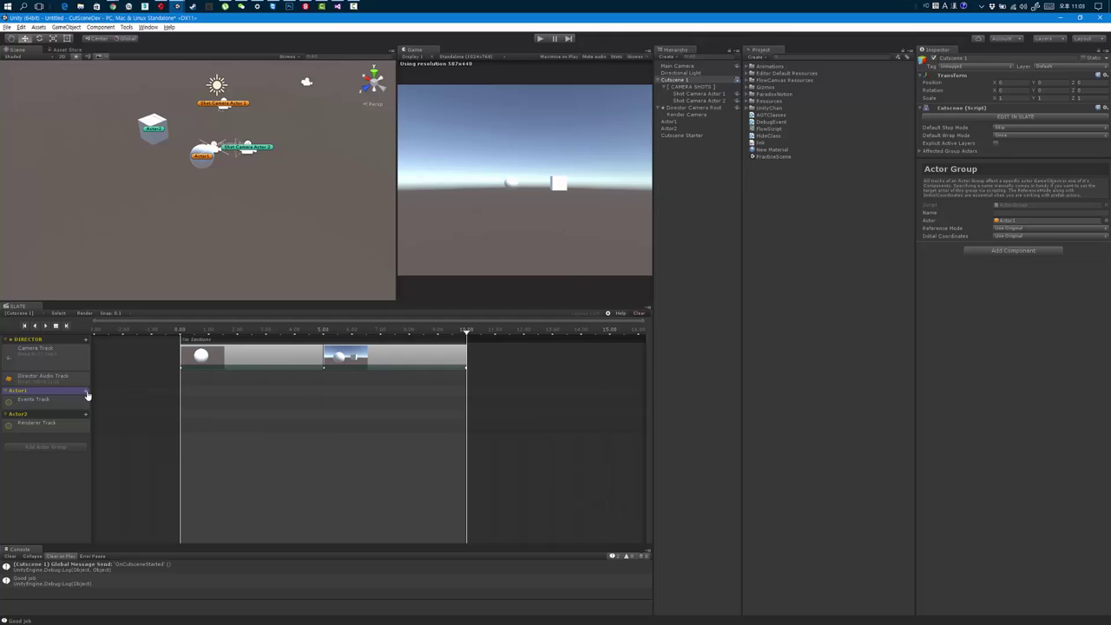
Add an Animation Track to the Actor1 group in the Slate cutscene.
{"action": "left_click", "coordinate": [86, 395]}
{"action": "mouse_move", "coordinate": [127, 397]}
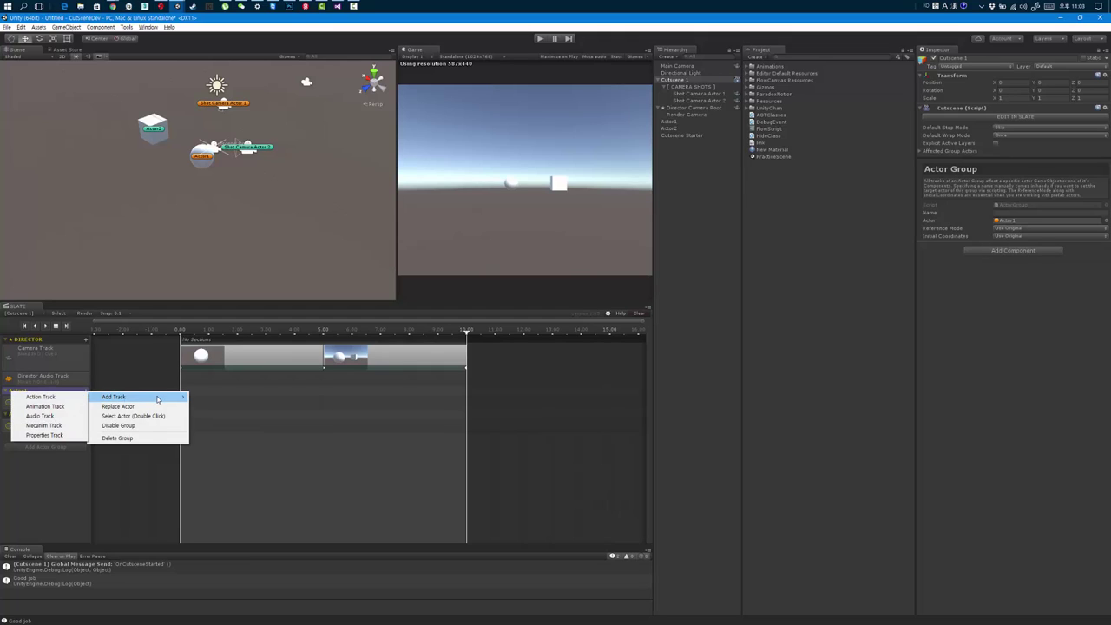
{"action": "left_click", "coordinate": [54, 409]}
{"action": "left_click", "coordinate": [217, 427]}
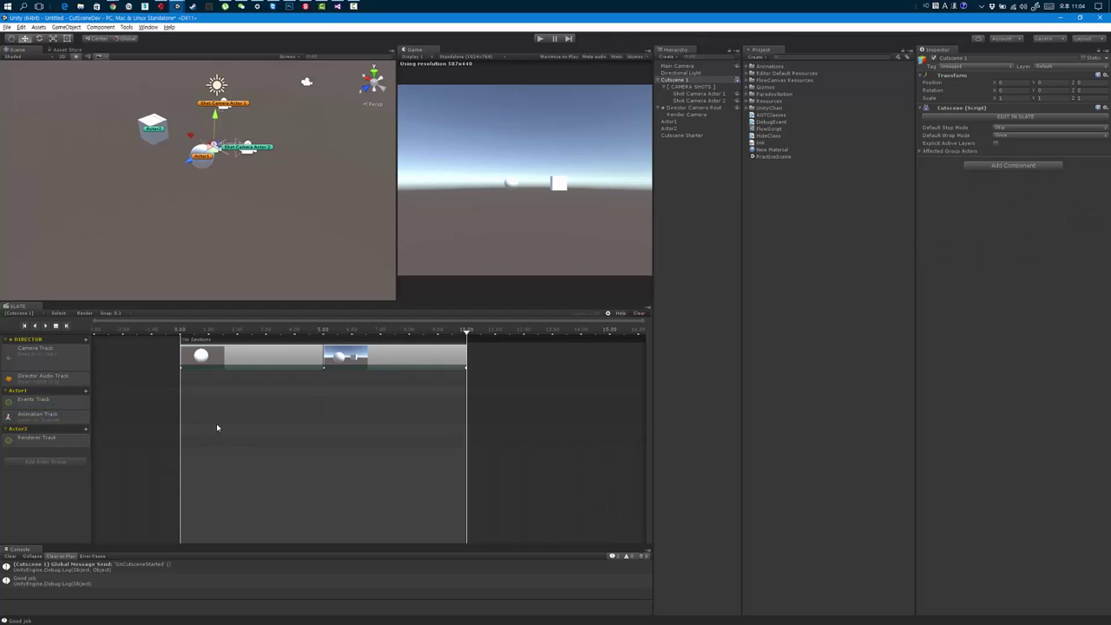
{"action": "left_click", "coordinate": [45, 417]}
Add an animation clip at the cutscene start and assign it the Forward animation.
{"action": "right_click", "coordinate": [217, 422]}
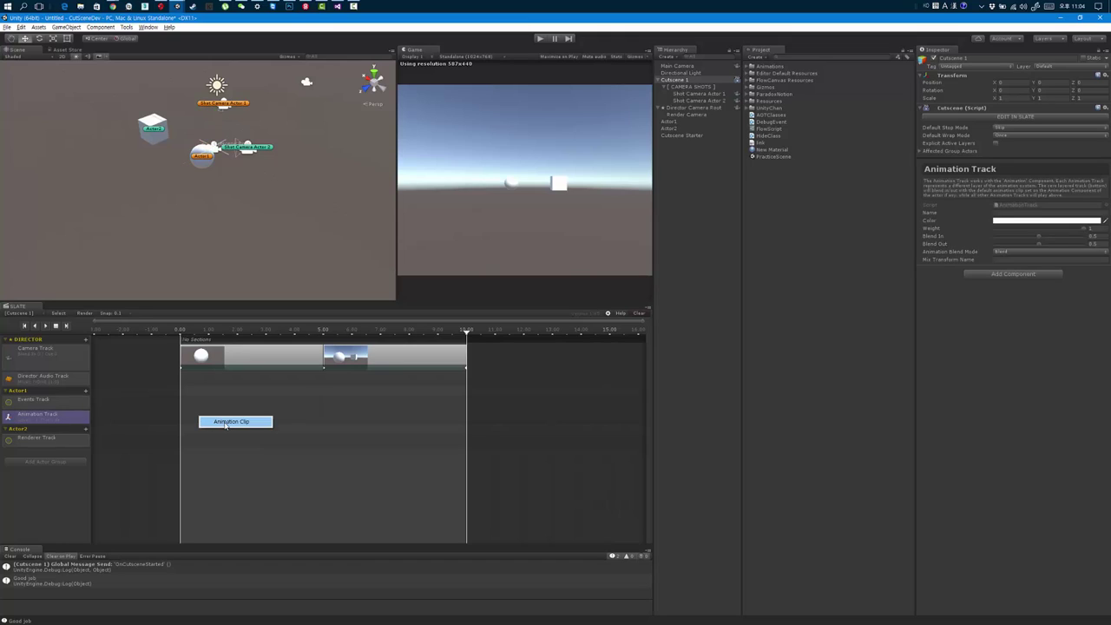
{"action": "left_click", "coordinate": [226, 423]}
{"action": "left_click_drag", "start_coordinate": [206, 425], "coordinate": [192, 423]}
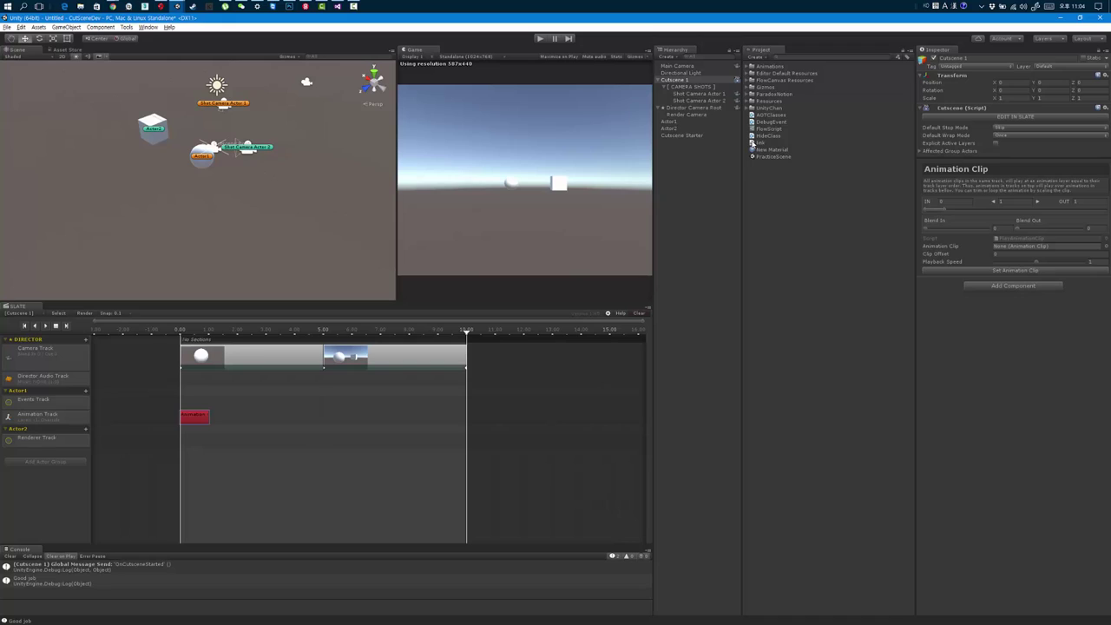
{"action": "left_click", "coordinate": [748, 67]}
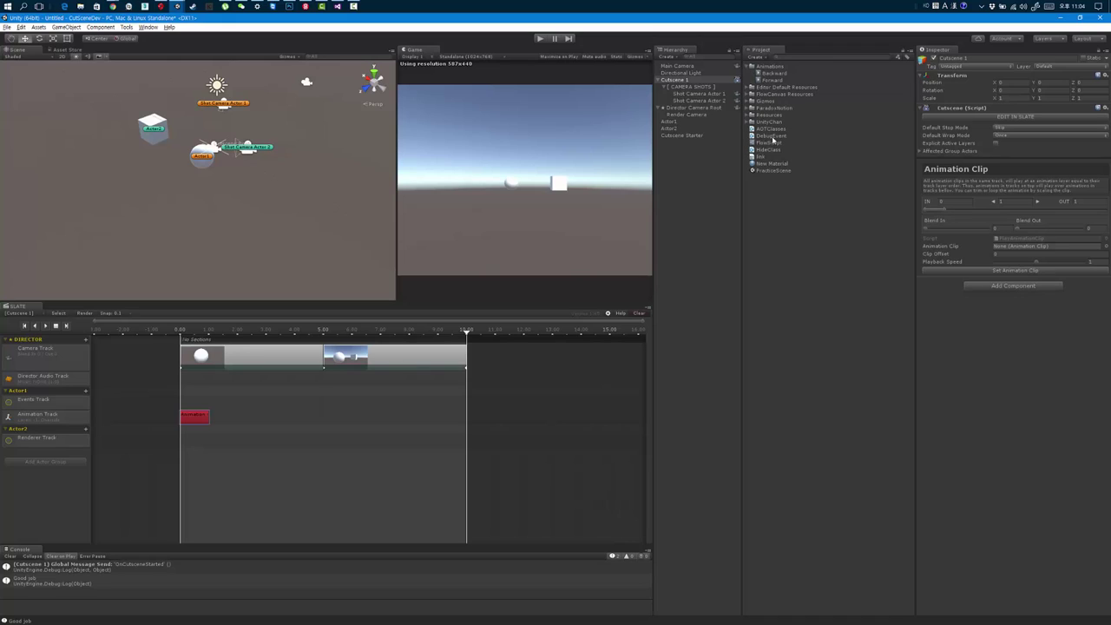
{"action": "left_click_drag", "start_coordinate": [771, 81], "coordinate": [1017, 251]}
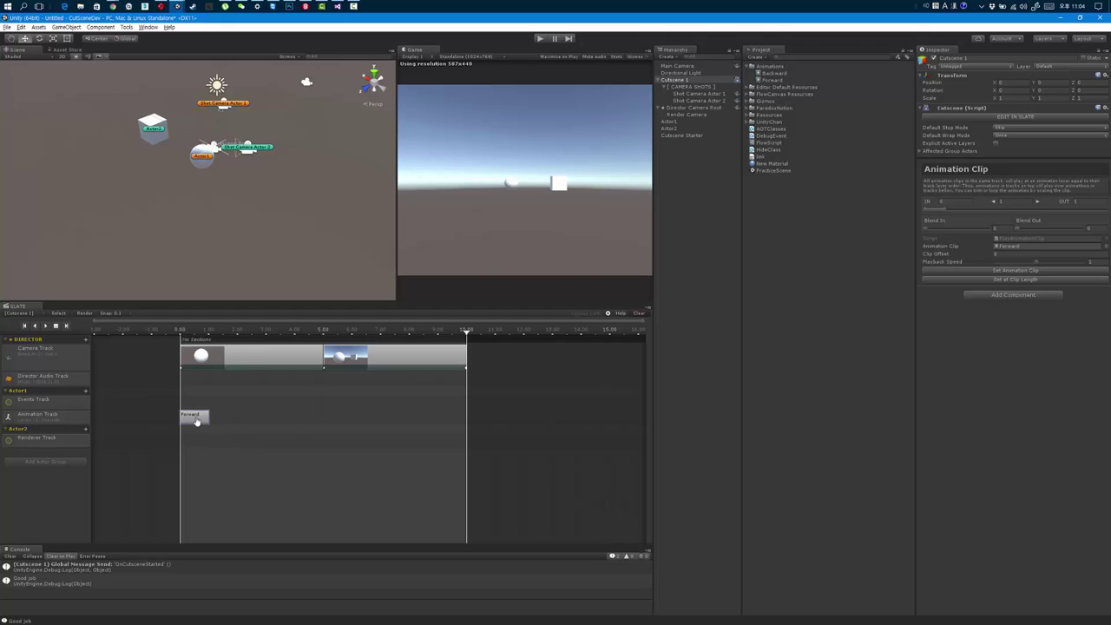
Append a second clip after Forward on Actor1's track, set it to Backward, and check both clips.
{"action": "left_click", "coordinate": [245, 422]}
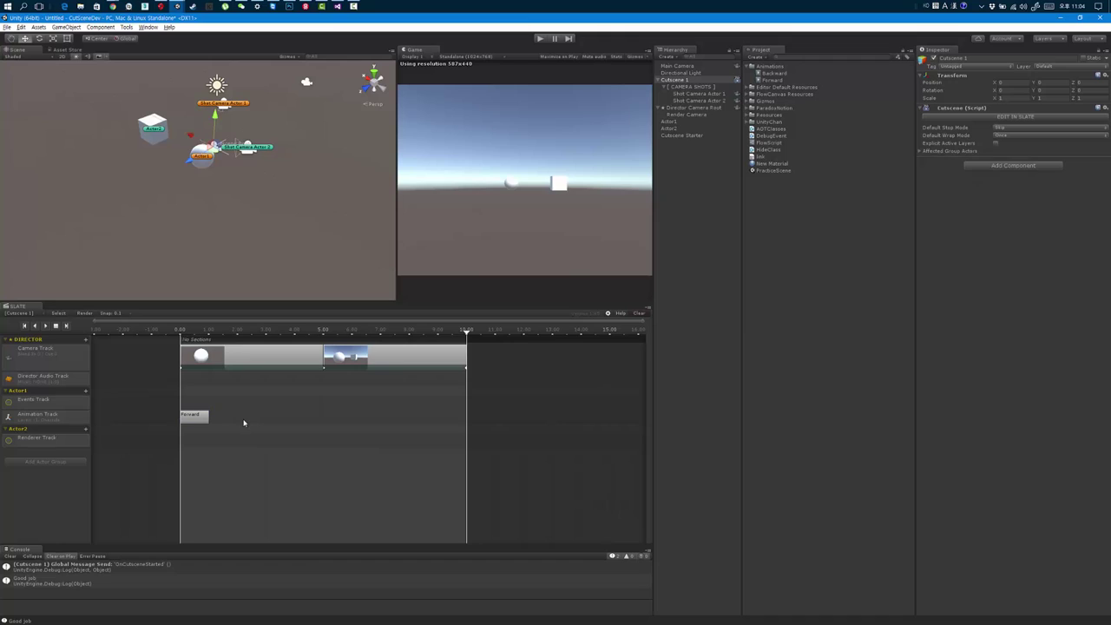
{"action": "left_click", "coordinate": [250, 331]}
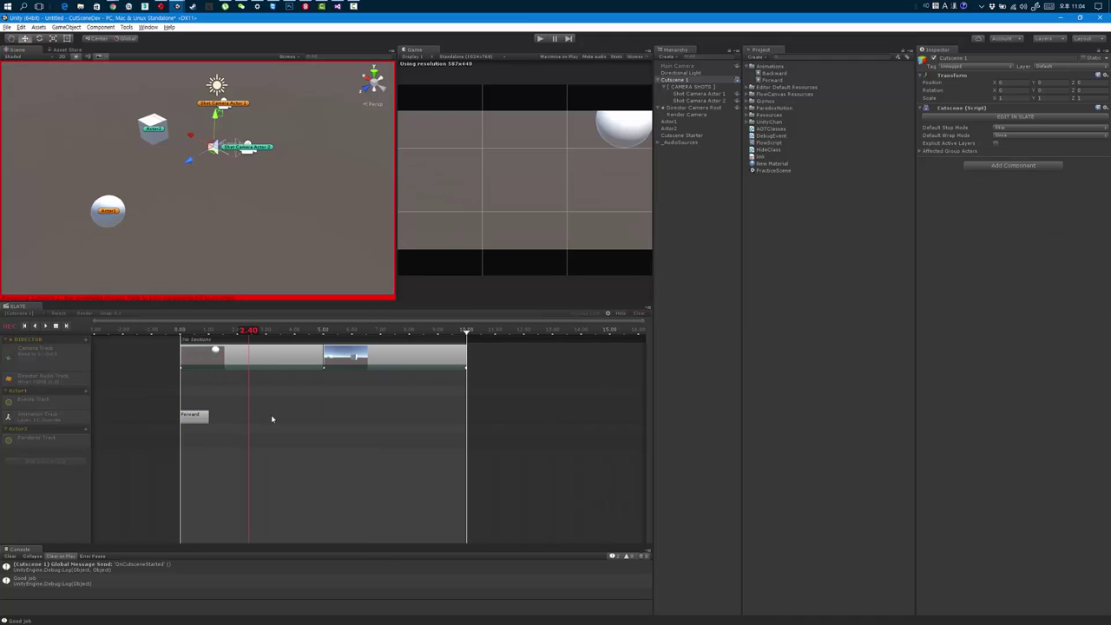
{"action": "left_click", "coordinate": [195, 421]}
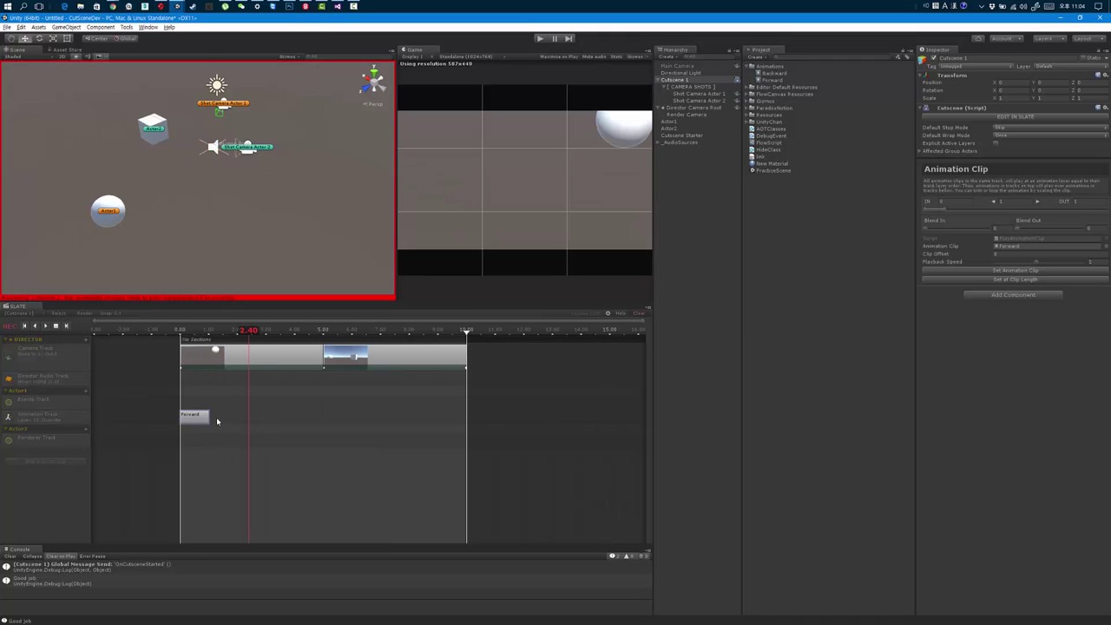
{"action": "right_click", "coordinate": [235, 420]}
{"action": "left_click", "coordinate": [256, 426]}
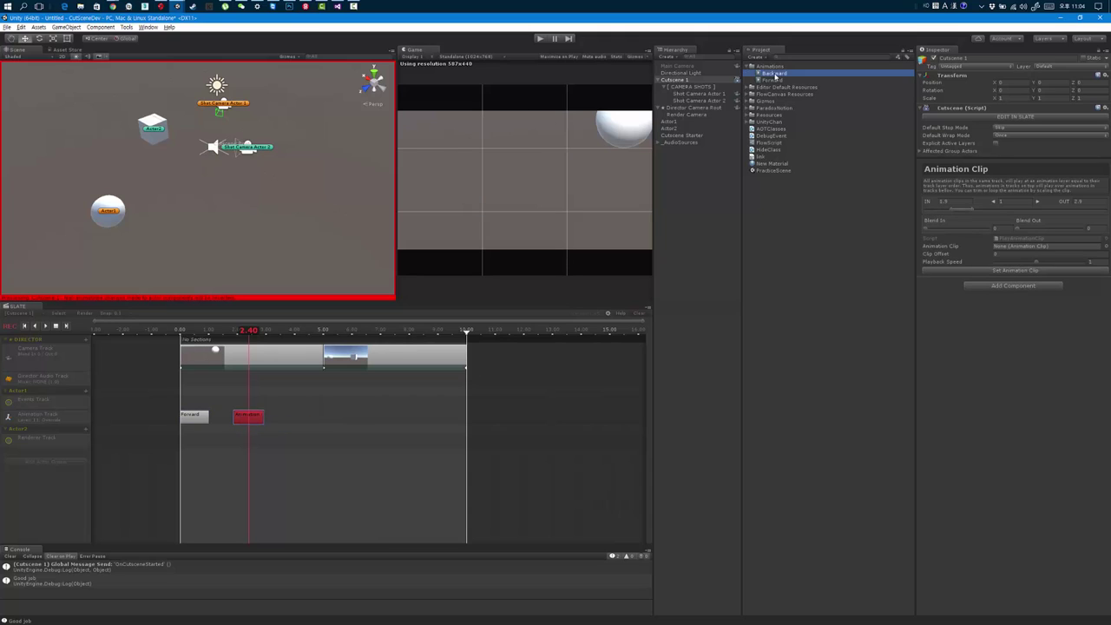
{"action": "left_click_drag", "start_coordinate": [772, 73], "coordinate": [1021, 250]}
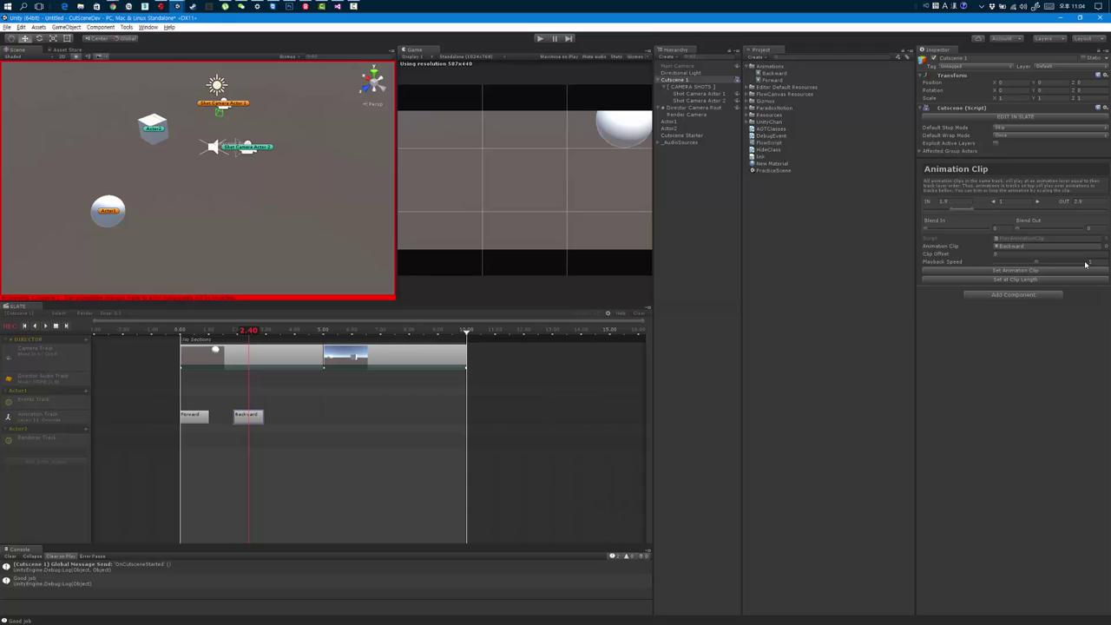
{"action": "left_click", "coordinate": [195, 423]}
{"action": "left_click", "coordinate": [254, 423]}
{"action": "scroll", "coordinate": [285, 438], "scroll_direction": "up", "scroll_amount": 3}
{"action": "middle_click_drag", "start_coordinate": [268, 427], "coordinate": [460, 419]}
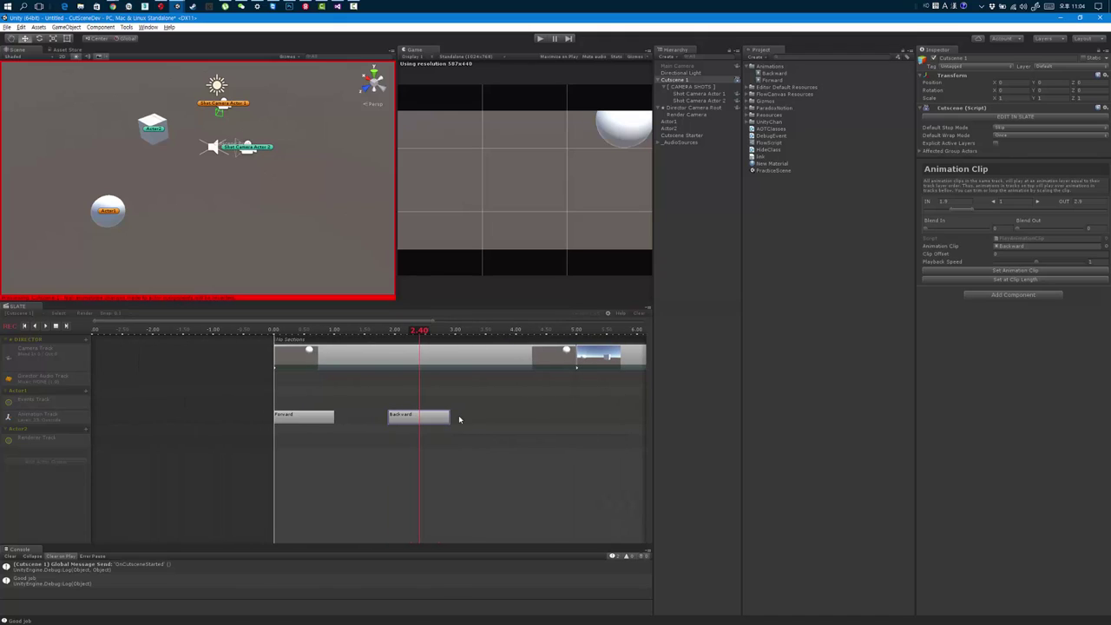
{"action": "left_click_drag", "start_coordinate": [446, 417], "coordinate": [564, 418]}
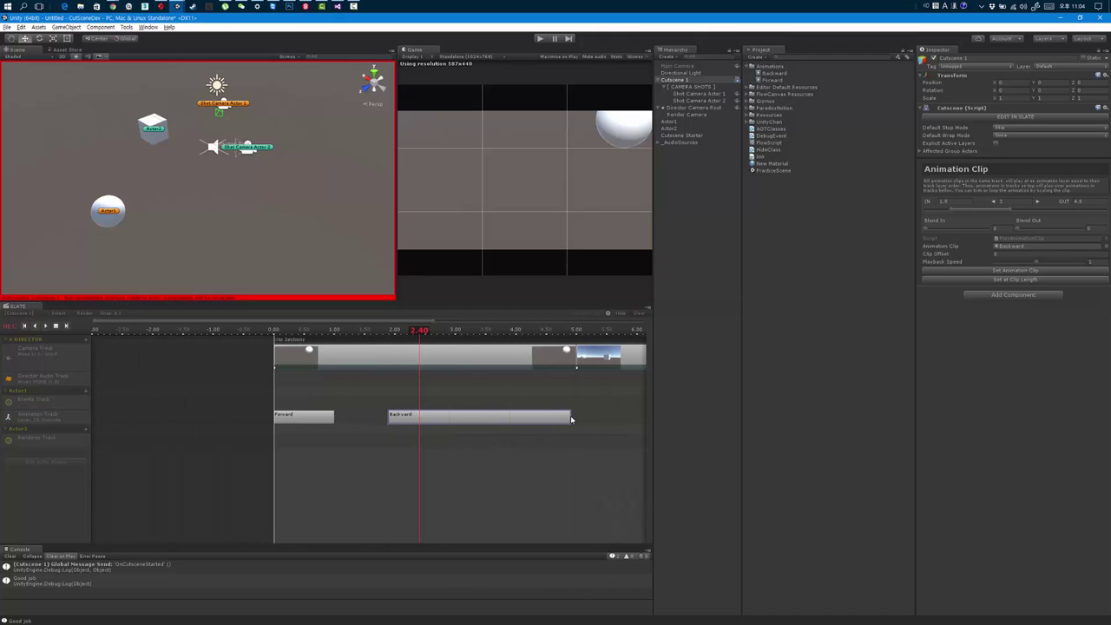
{"action": "left_click", "coordinate": [996, 282]}
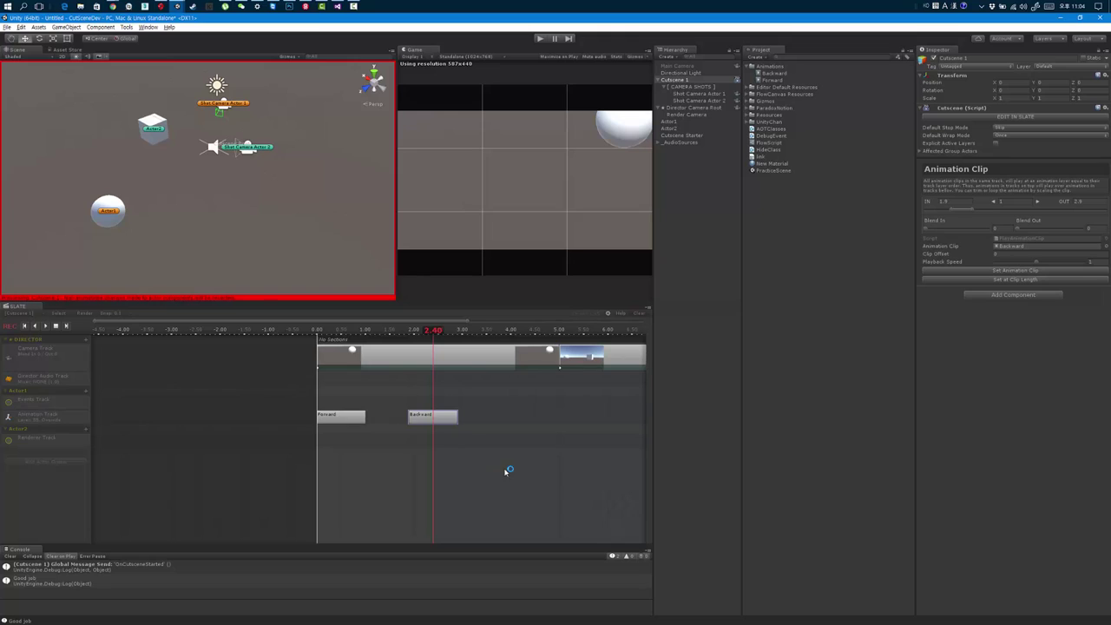
{"action": "scroll", "coordinate": [469, 465], "scroll_direction": "down", "scroll_amount": 2}
{"action": "scroll", "coordinate": [447, 465], "scroll_direction": "down", "scroll_amount": 1}
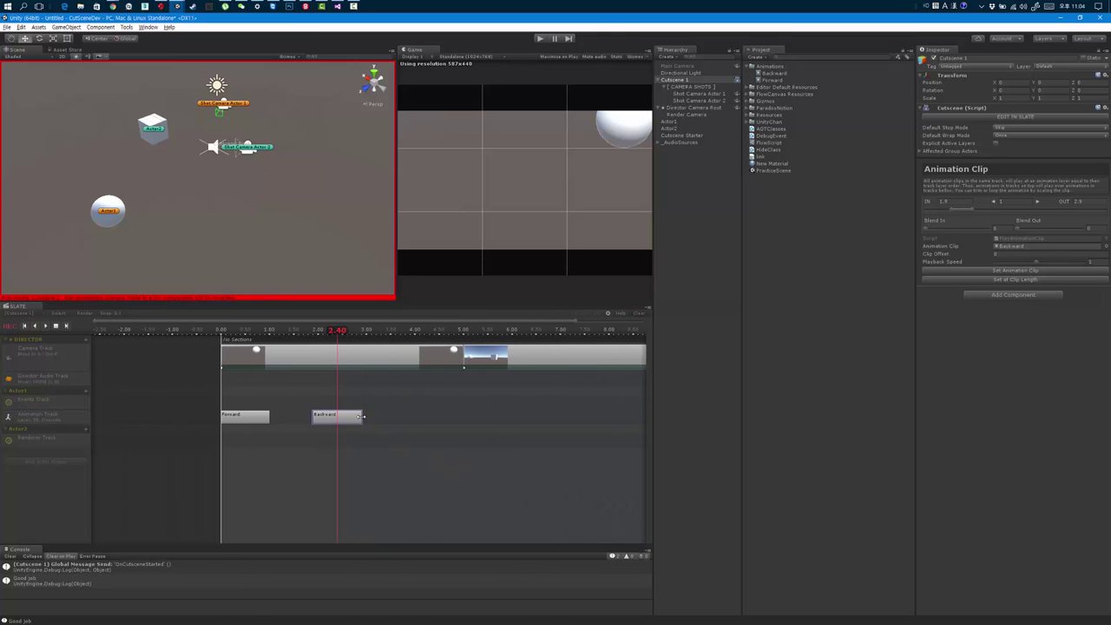
{"action": "left_click_drag", "start_coordinate": [362, 416], "coordinate": [495, 413]}
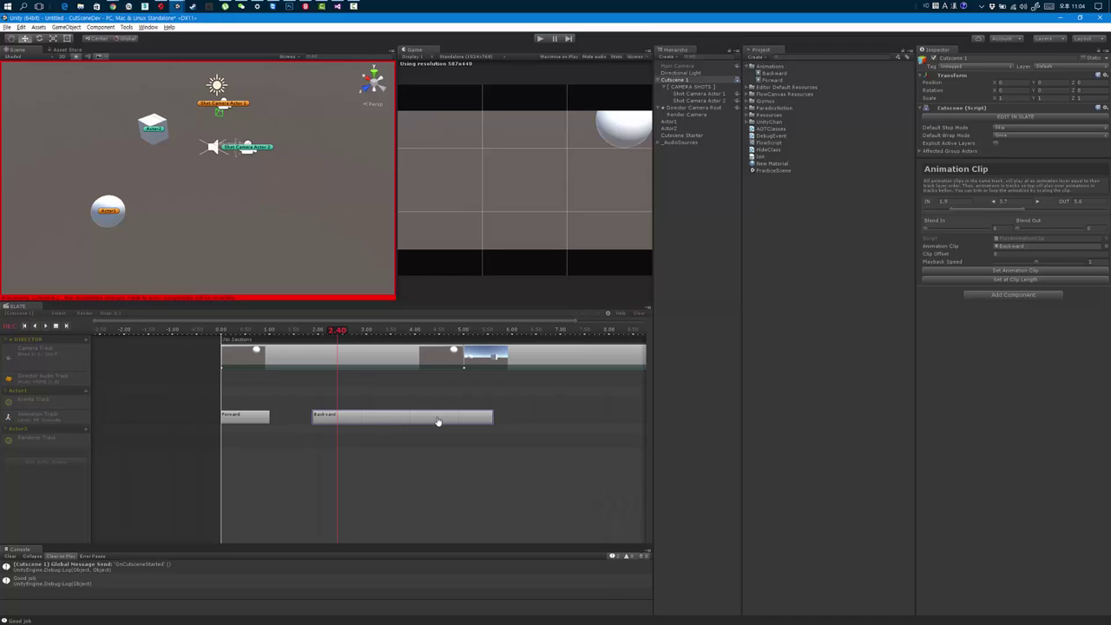
{"action": "left_click", "coordinate": [1005, 281]}
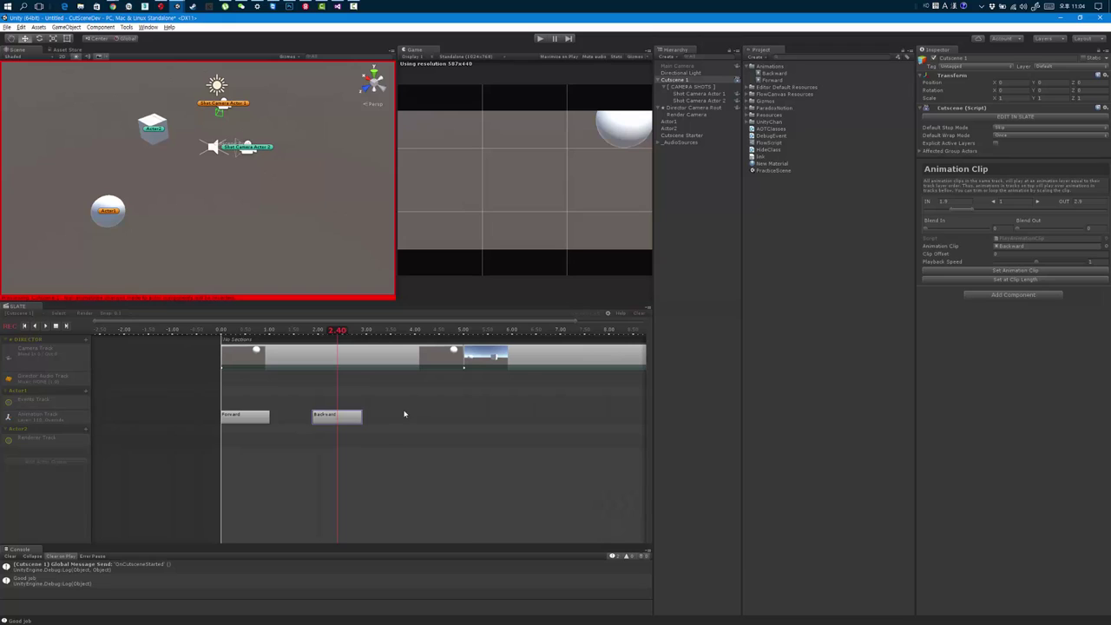
{"action": "left_click_drag", "start_coordinate": [361, 418], "coordinate": [473, 419]}
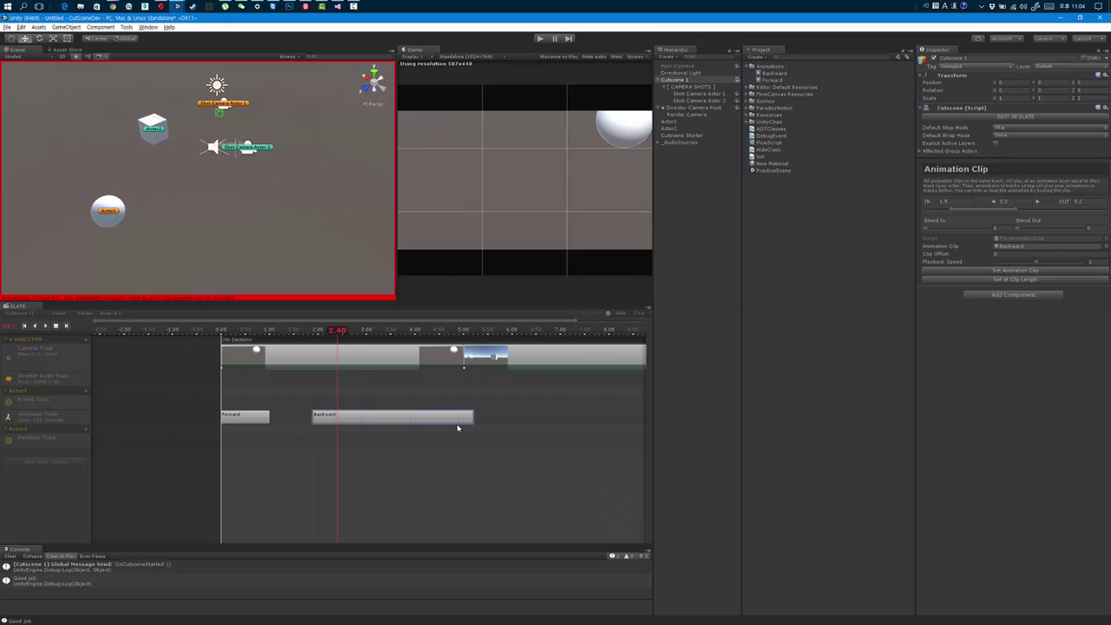
{"action": "key", "text": "ctrl+z"}
{"action": "right_click", "coordinate": [353, 419]}
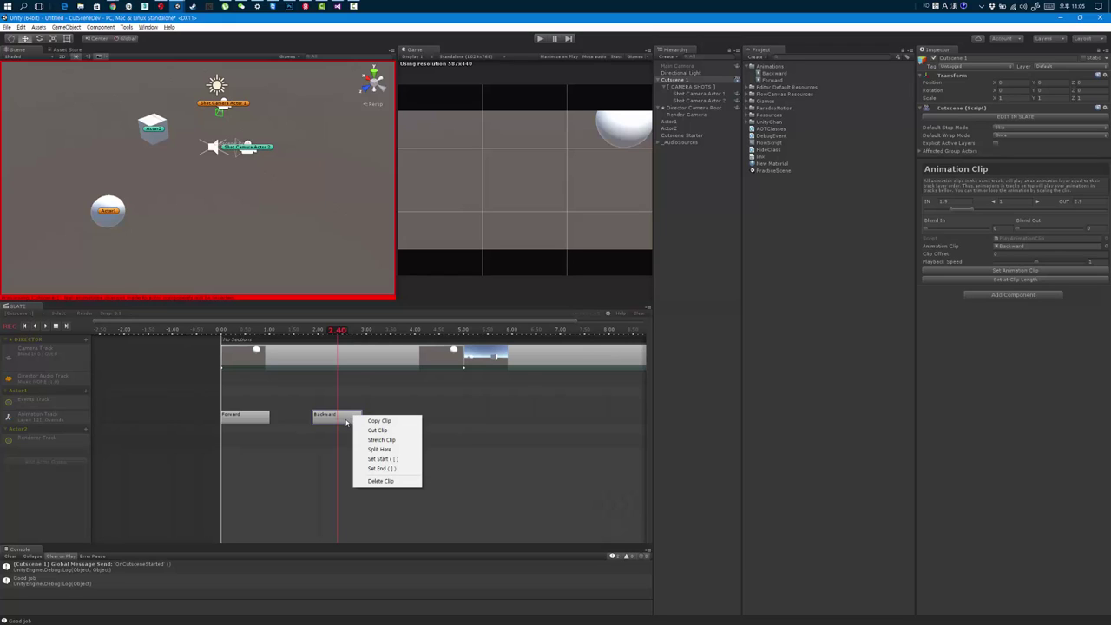
{"action": "left_click", "coordinate": [347, 422]}
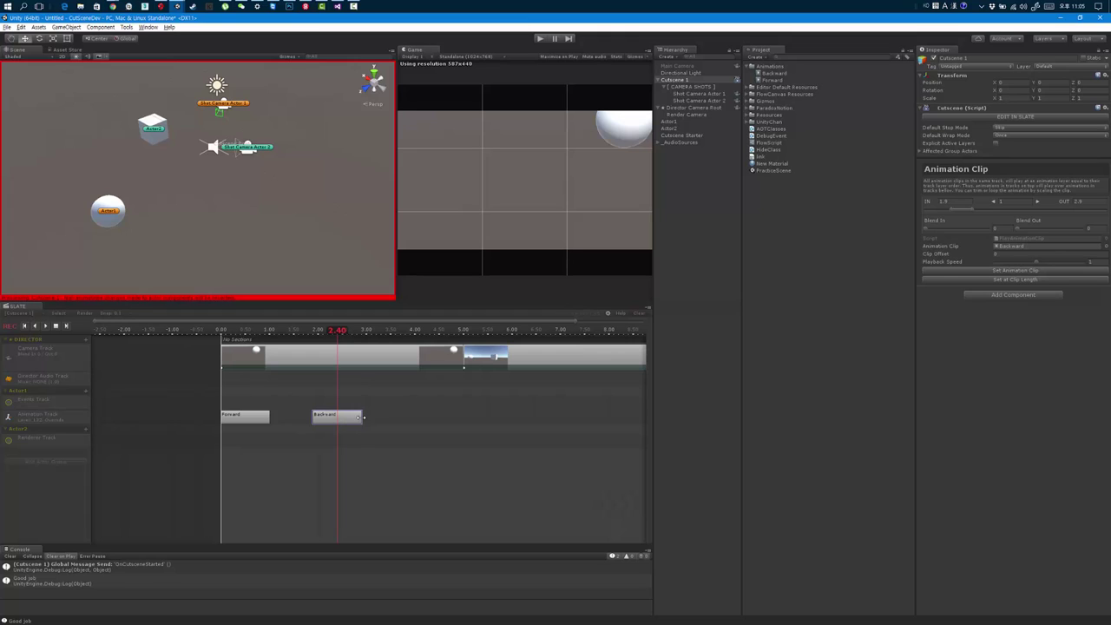
{"action": "mouse_move", "coordinate": [362, 419]}
{"action": "middle_mouse_down"}
{"action": "mouse_move", "coordinate": [377, 417]}
{"action": "mouse_move", "coordinate": [333, 422]}
{"action": "middle_mouse_up"}
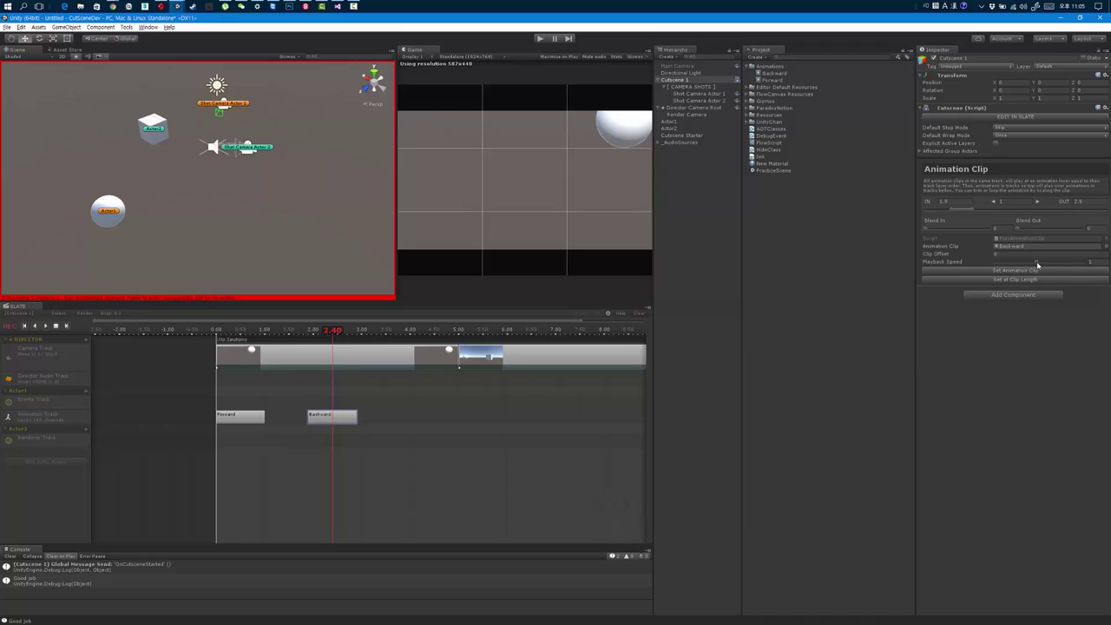
{"action": "left_click_drag", "start_coordinate": [1036, 262], "coordinate": [1016, 263]}
{"action": "left_click", "coordinate": [1007, 281]}
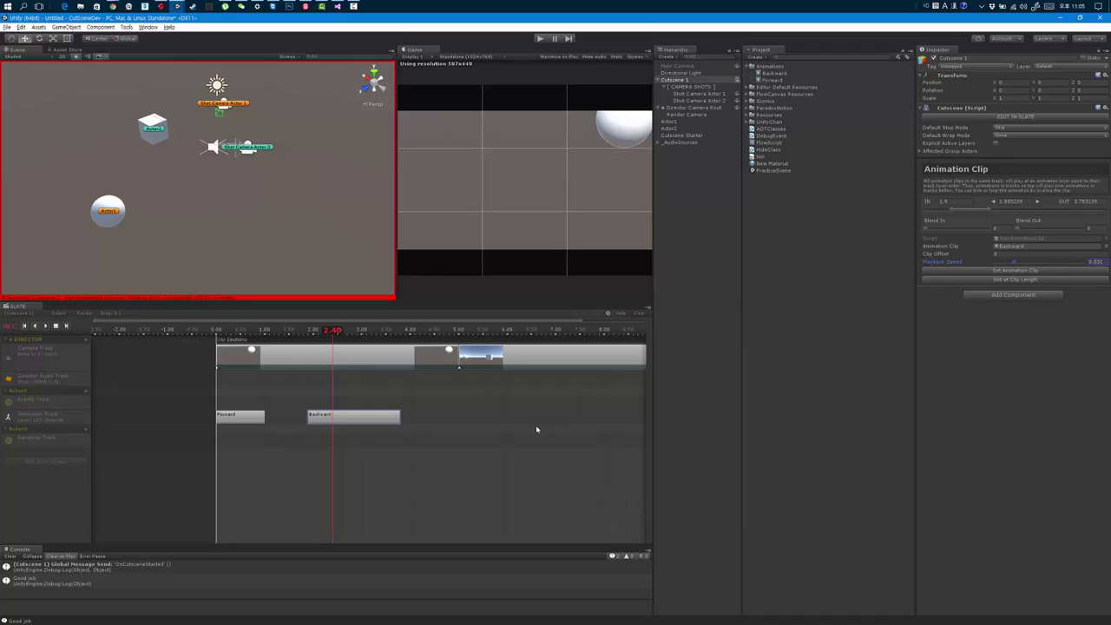
{"action": "type", "text": "1"}
{"action": "key", "text": "Return"}
{"action": "left_click", "coordinate": [1014, 280]}
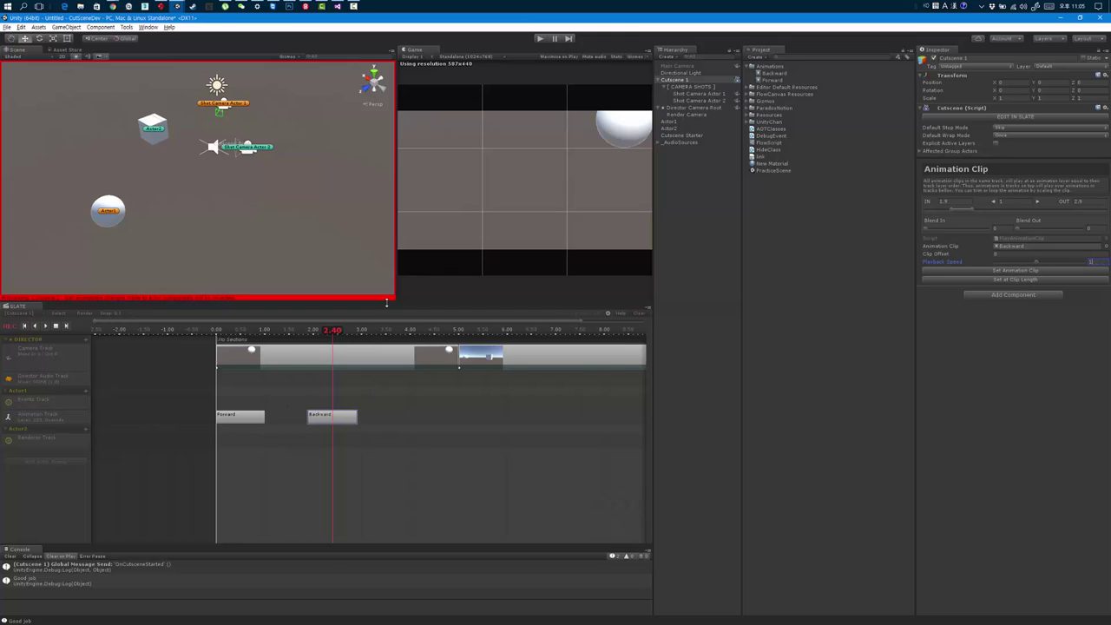
{"action": "left_click_drag", "start_coordinate": [336, 331], "coordinate": [213, 338]}
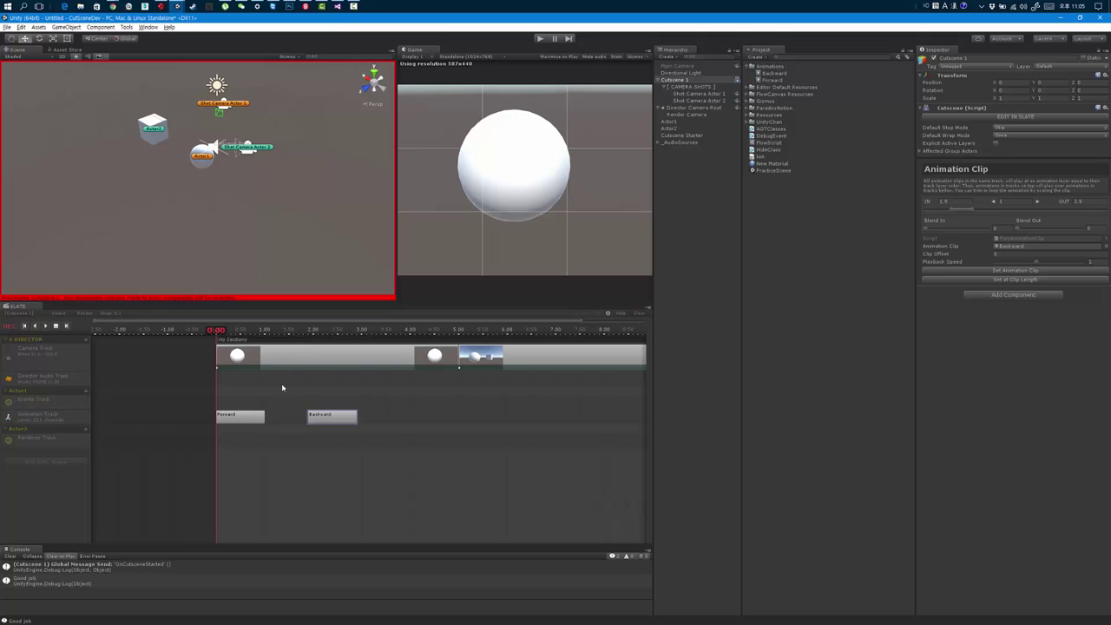
{"action": "key", "text": "space"}
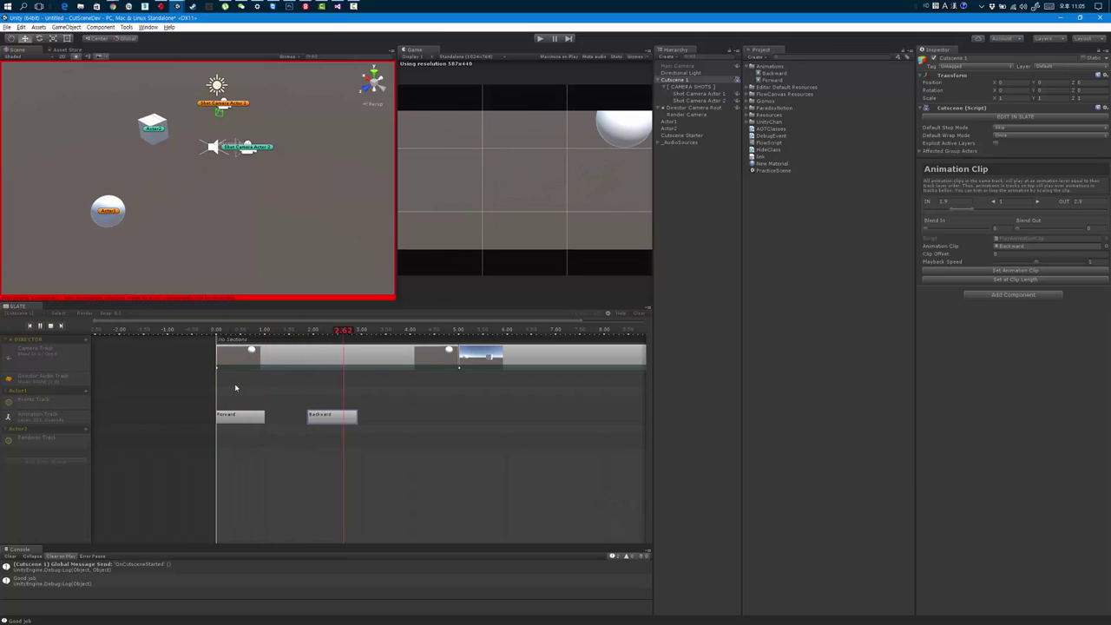
{"action": "key", "text": "space"}
{"action": "left_click_drag", "start_coordinate": [308, 334], "coordinate": [294, 335]}
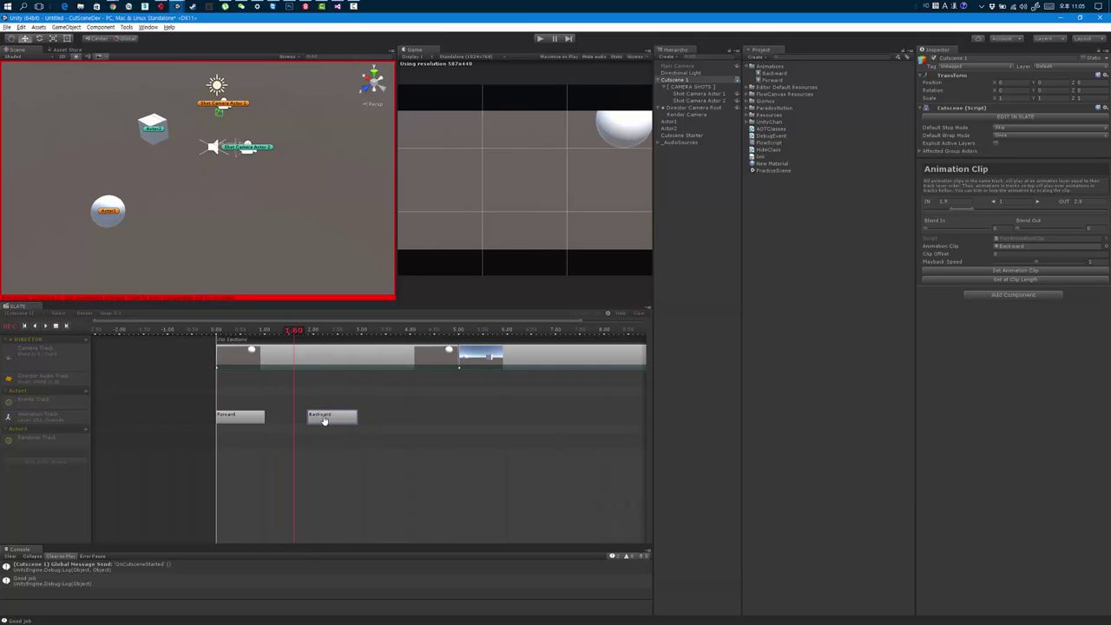
{"action": "left_click", "coordinate": [235, 331]}
{"action": "left_click_drag", "start_coordinate": [236, 330], "coordinate": [226, 331]}
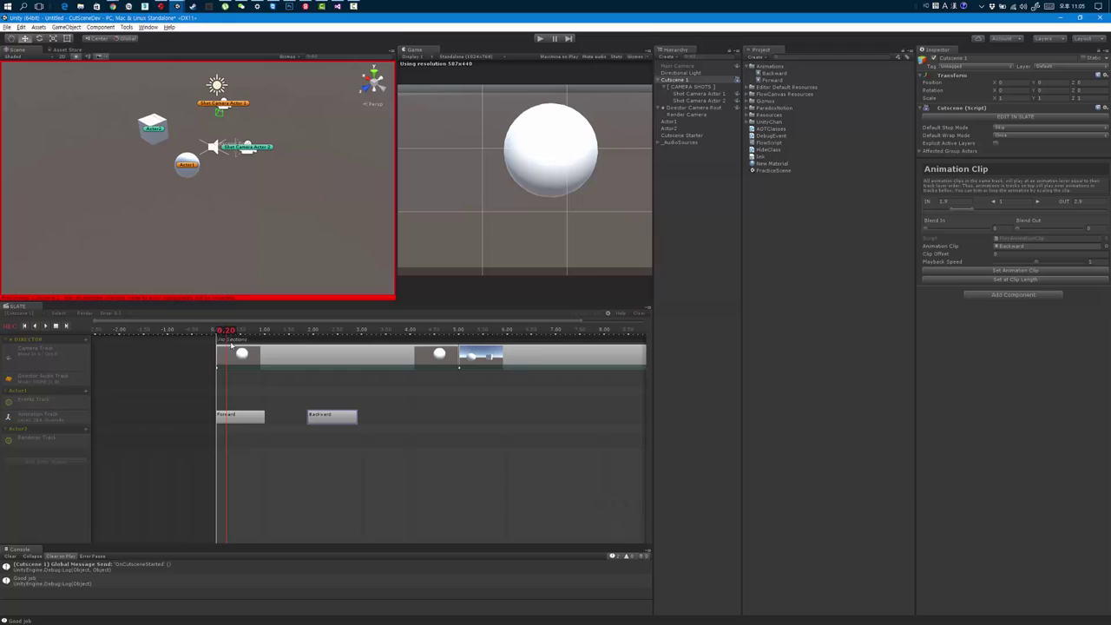
{"action": "left_click", "coordinate": [246, 417]}
{"action": "left_click", "coordinate": [332, 417]}
{"action": "mouse_move", "coordinate": [225, 330]}
{"action": "left_mouse_down"}
{"action": "mouse_move", "coordinate": [352, 336]}
{"action": "mouse_move", "coordinate": [338, 333]}
{"action": "left_mouse_up"}
{"action": "left_click", "coordinate": [234, 419]}
{"action": "left_click", "coordinate": [325, 421]}
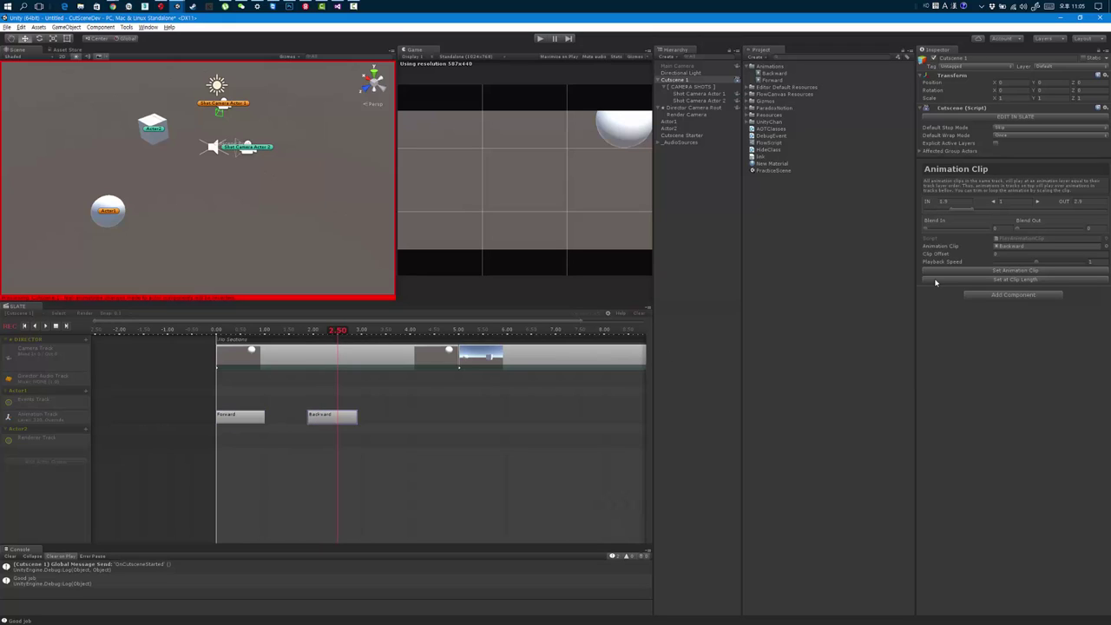
Keep Backward as the clip's animation via the picker, then select Actor1 to view its components.
{"action": "left_click", "coordinate": [994, 271]}
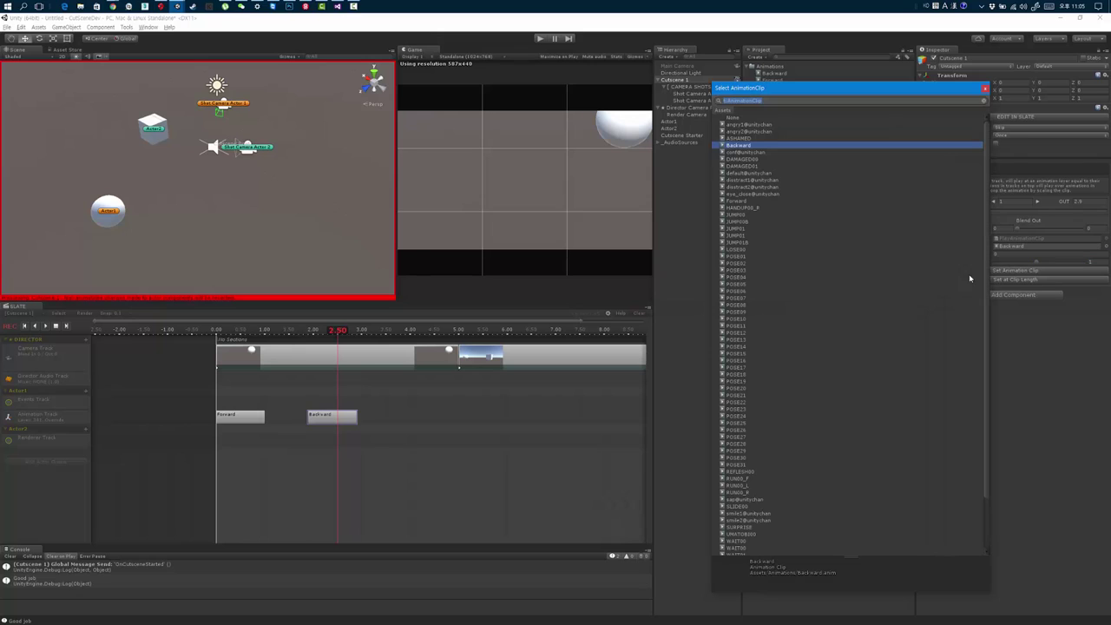
{"action": "double_click", "coordinate": [740, 148]}
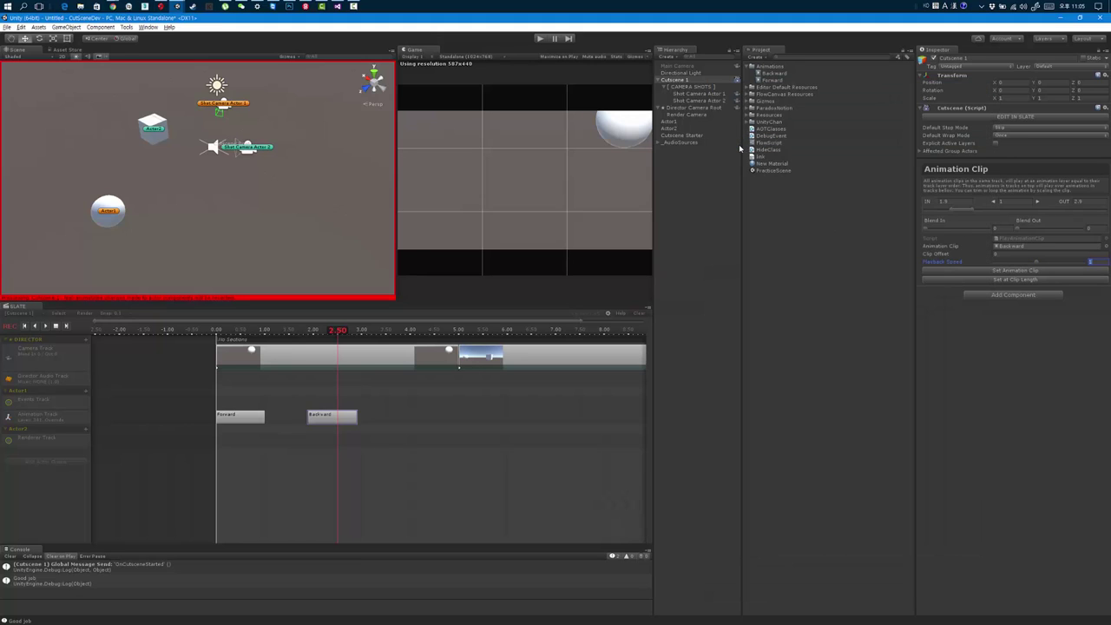
{"action": "left_click", "coordinate": [675, 123]}
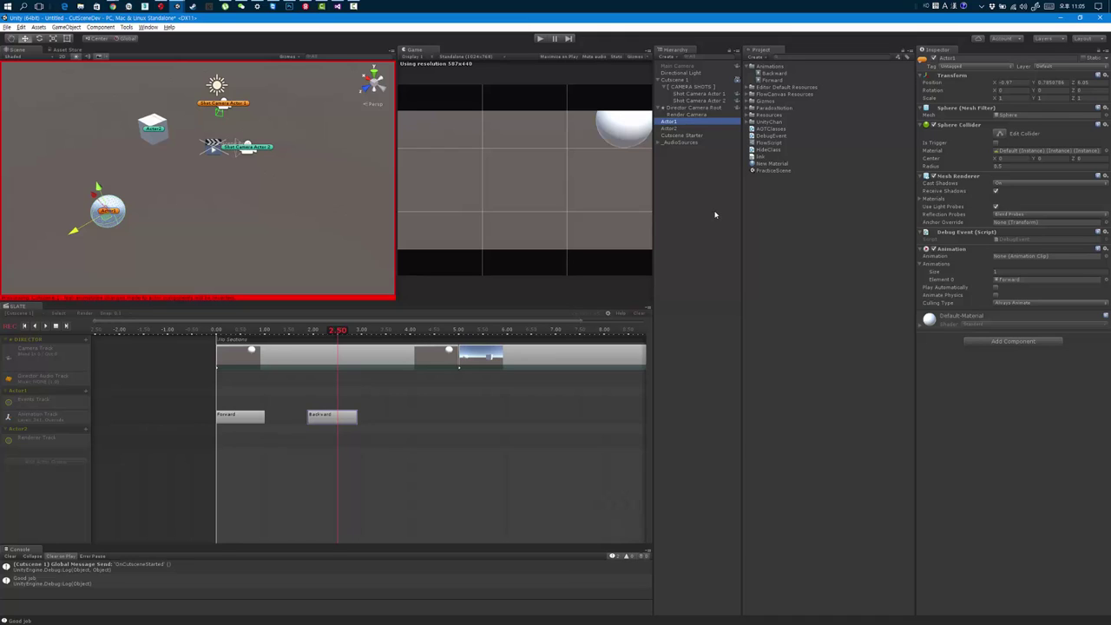
{"action": "left_click_drag", "start_coordinate": [338, 331], "coordinate": [318, 334]}
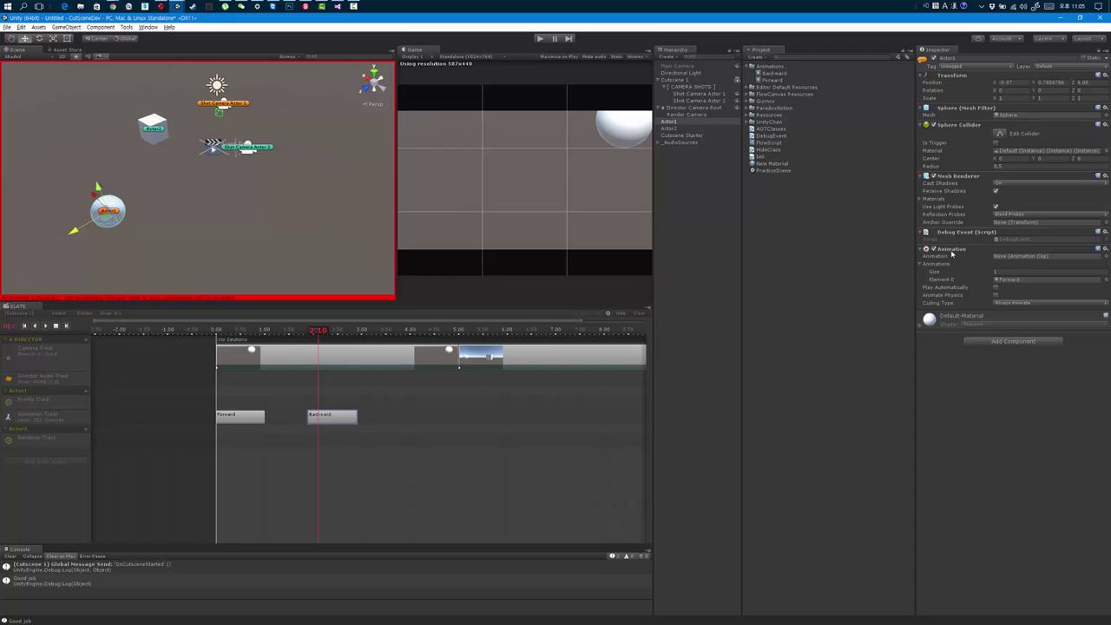
{"action": "left_click_drag", "start_coordinate": [313, 332], "coordinate": [216, 332]}
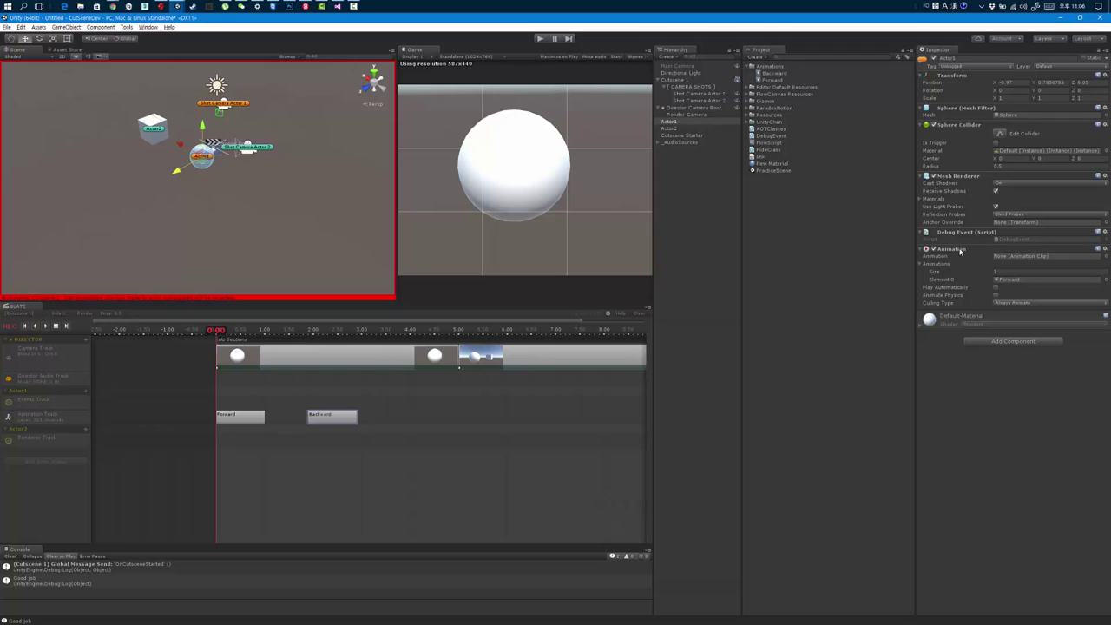
{"action": "left_click", "coordinate": [334, 421]}
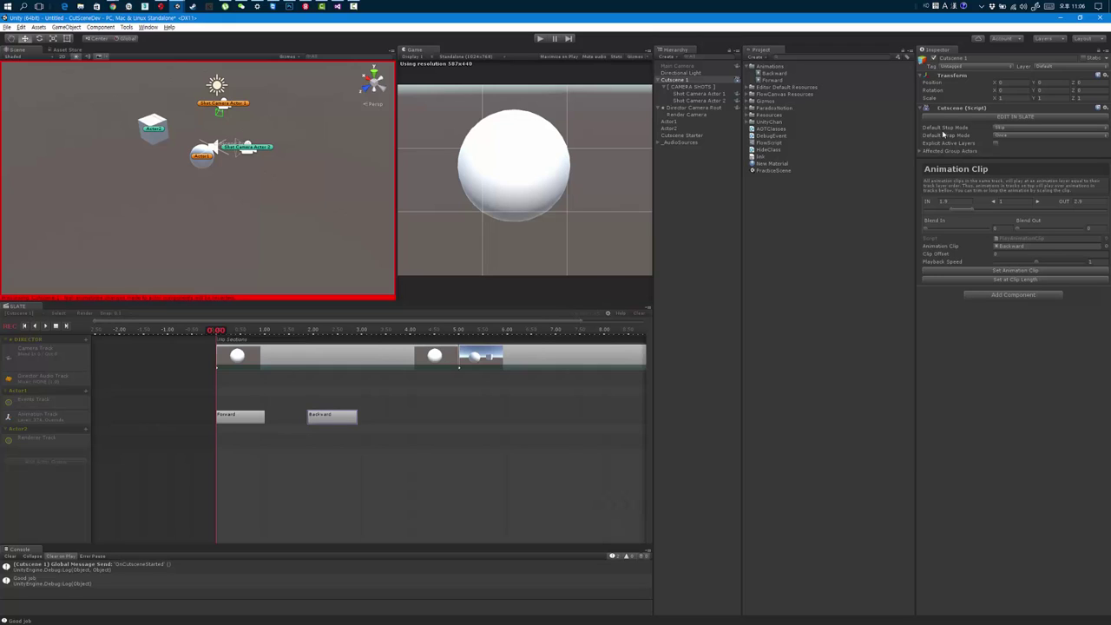
{"action": "left_click", "coordinate": [240, 417]}
{"action": "left_click", "coordinate": [325, 415]}
Set Actor1's Animations size to 2 and drop the Backward clip into Element 1.
{"action": "left_click", "coordinate": [668, 122]}
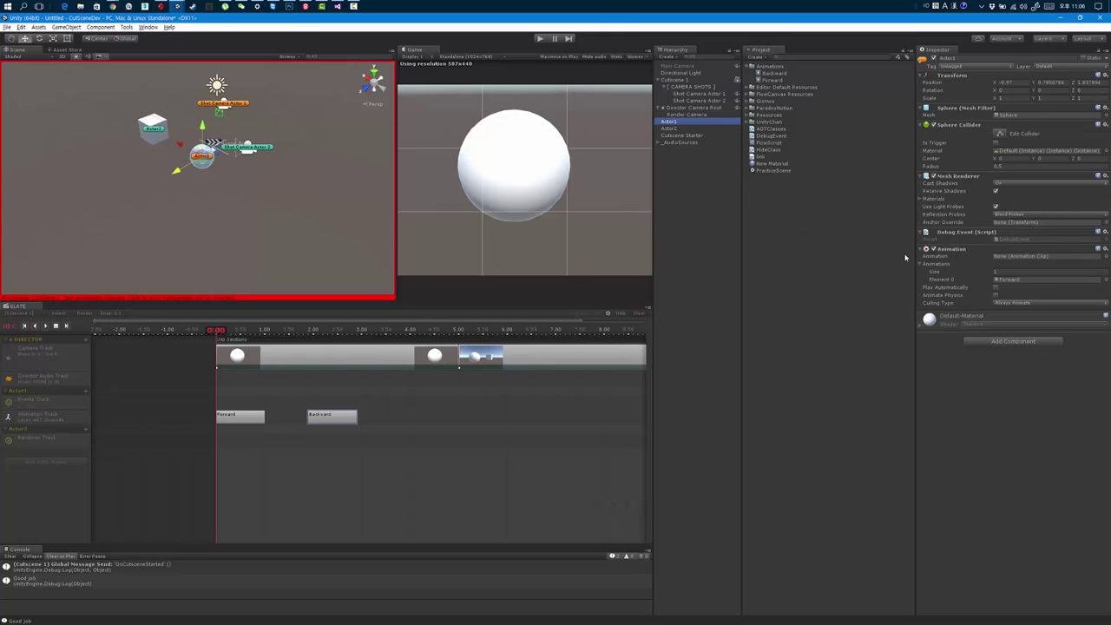
{"action": "left_click", "coordinate": [1008, 272]}
{"action": "type", "text": "2"}
{"action": "key", "text": "Return"}
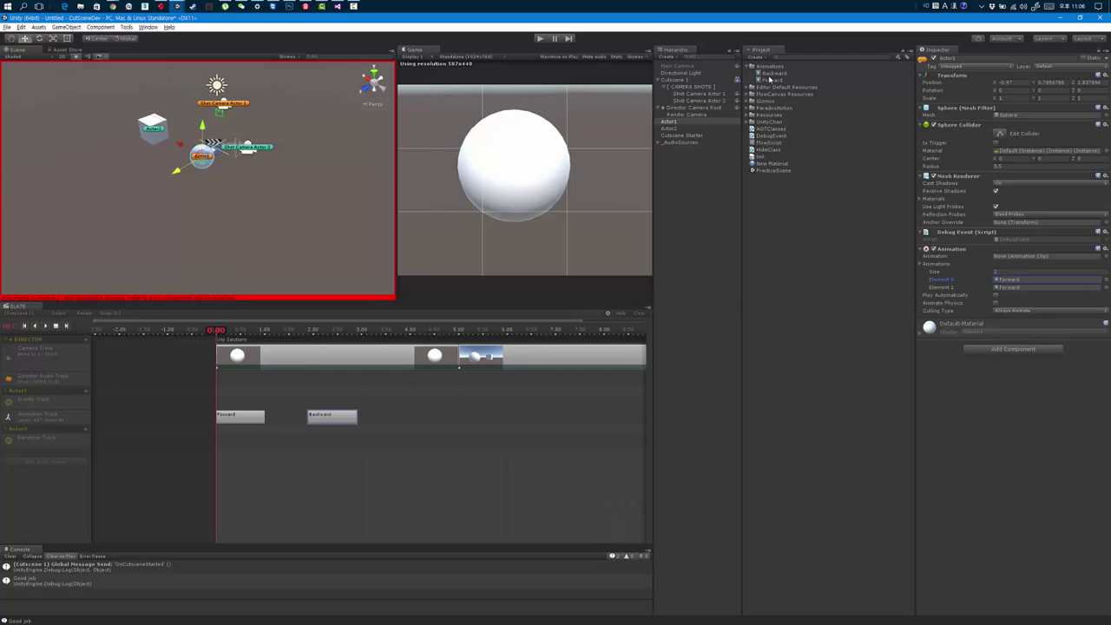
{"action": "left_click_drag", "start_coordinate": [773, 73], "coordinate": [1009, 290]}
{"action": "left_click_drag", "start_coordinate": [1011, 292], "coordinate": [1009, 290]}
{"action": "mouse_move", "coordinate": [221, 335]}
{"action": "left_mouse_down"}
{"action": "mouse_move", "coordinate": [332, 340]}
{"action": "mouse_move", "coordinate": [199, 338]}
{"action": "left_mouse_up"}
Exit Play mode, scrub the Slate timeline back, and play the sphere's cutscene preview.
{"action": "left_click", "coordinate": [541, 40]}
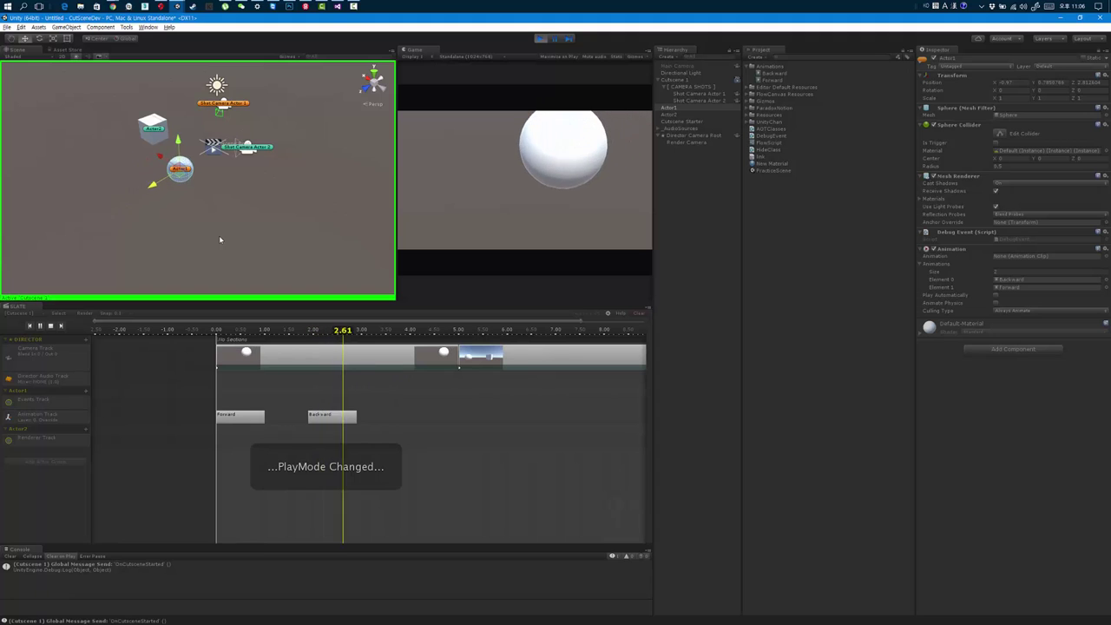
{"action": "left_click", "coordinate": [540, 38]}
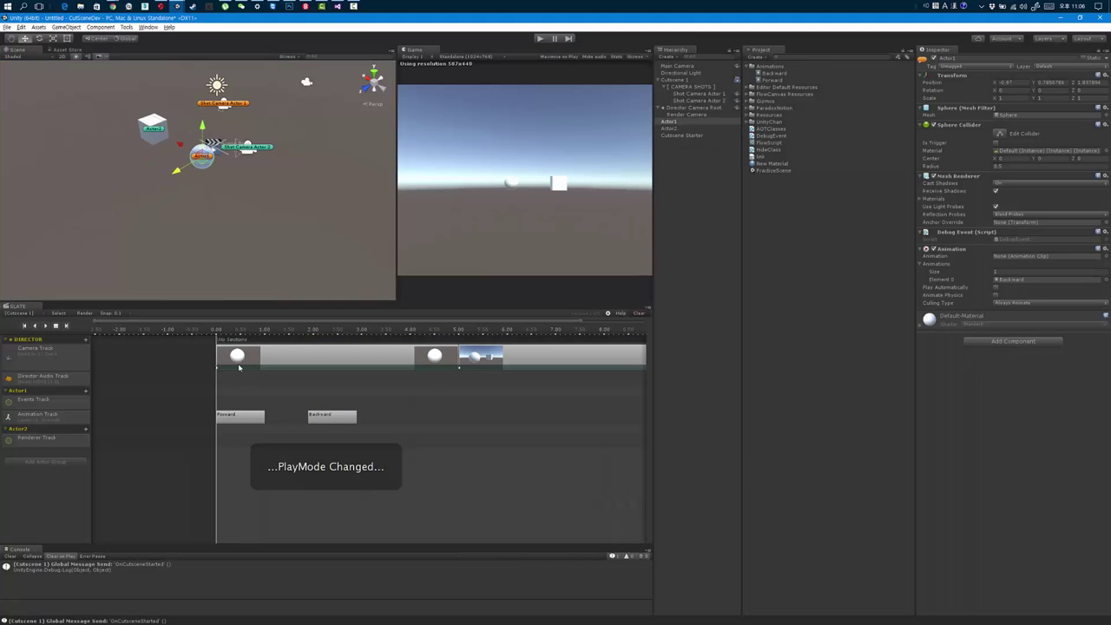
{"action": "mouse_move", "coordinate": [270, 331]}
{"action": "left_mouse_down"}
{"action": "mouse_move", "coordinate": [280, 333]}
{"action": "mouse_move", "coordinate": [217, 331]}
{"action": "left_mouse_up"}
{"action": "key", "text": "space"}
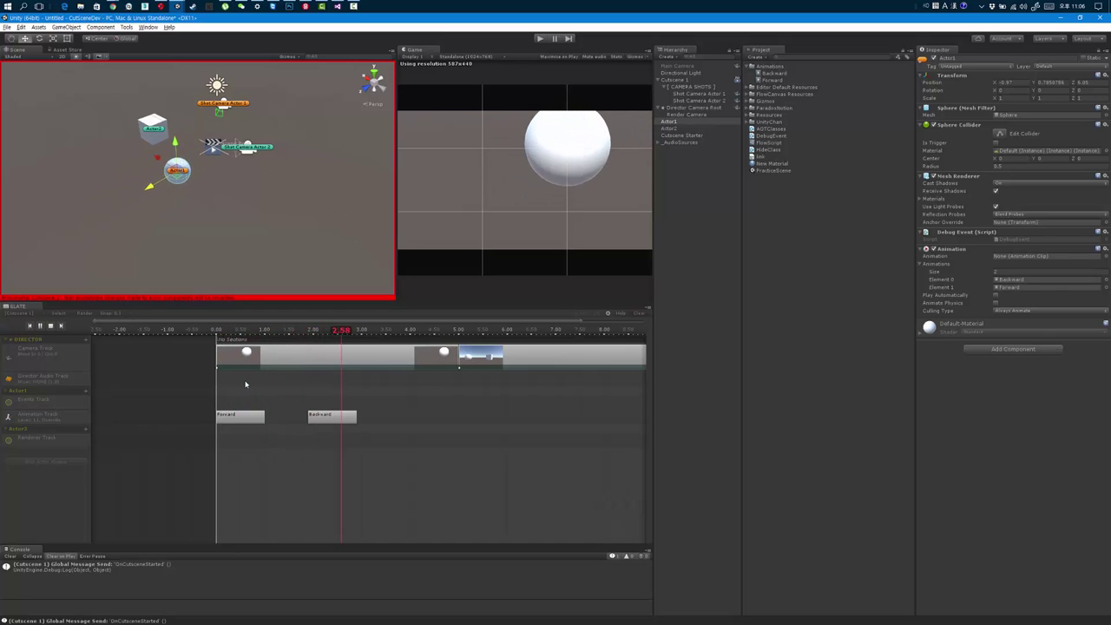
Remove Actor1's Animation component, add a new Animation component, and replay the cutscene from the start.
{"action": "right_click", "coordinate": [953, 253]}
{"action": "left_click", "coordinate": [959, 277]}
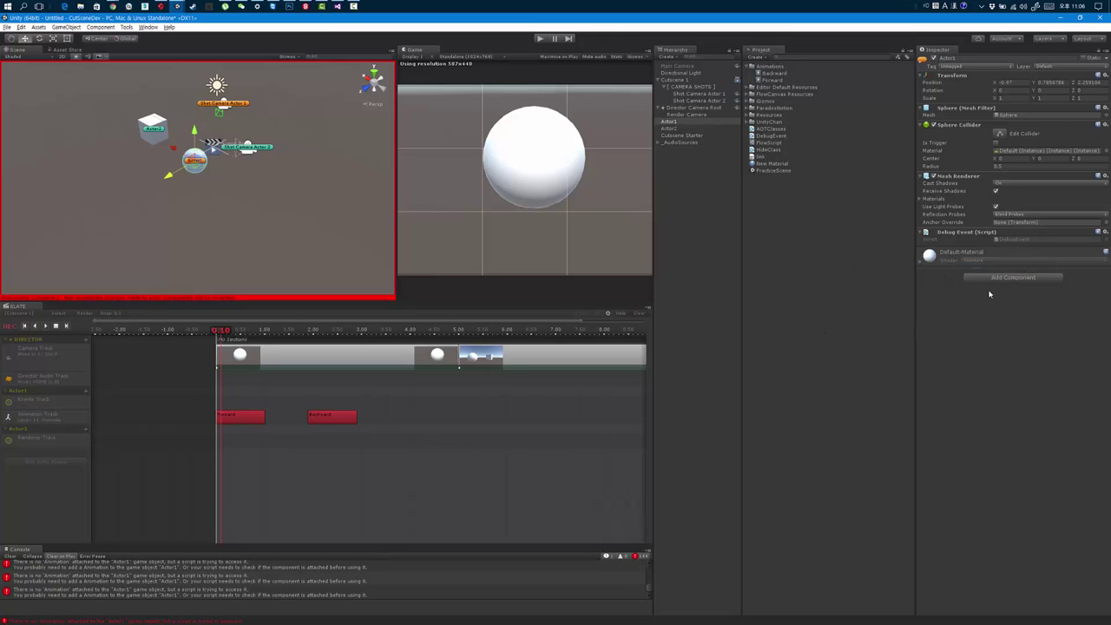
{"action": "left_click", "coordinate": [992, 276]}
{"action": "left_click", "coordinate": [979, 314]}
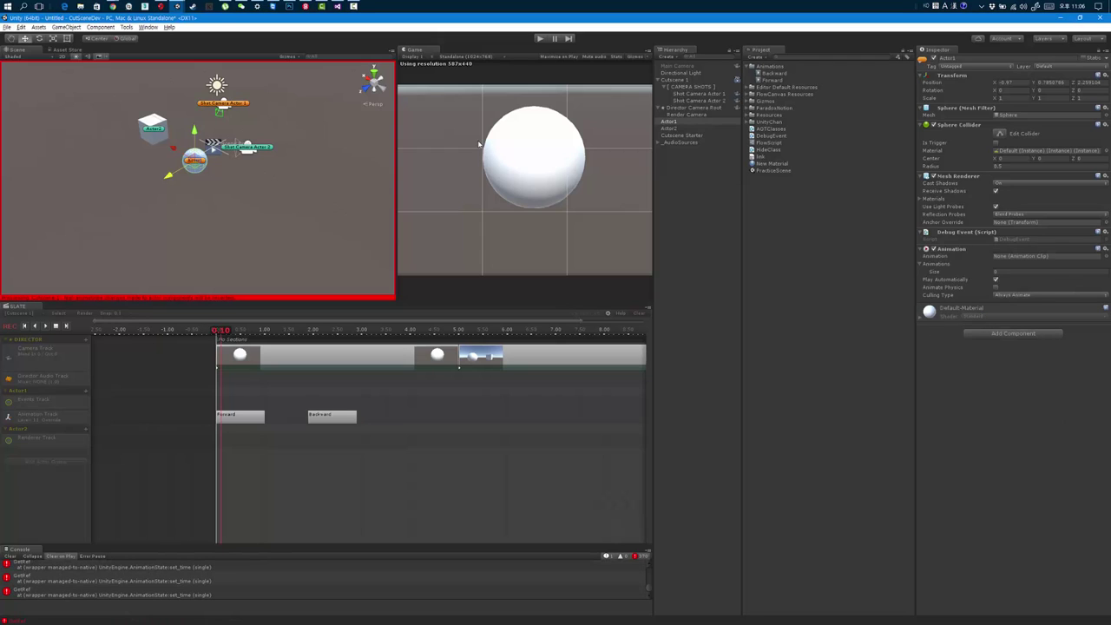
{"action": "left_click", "coordinate": [57, 326]}
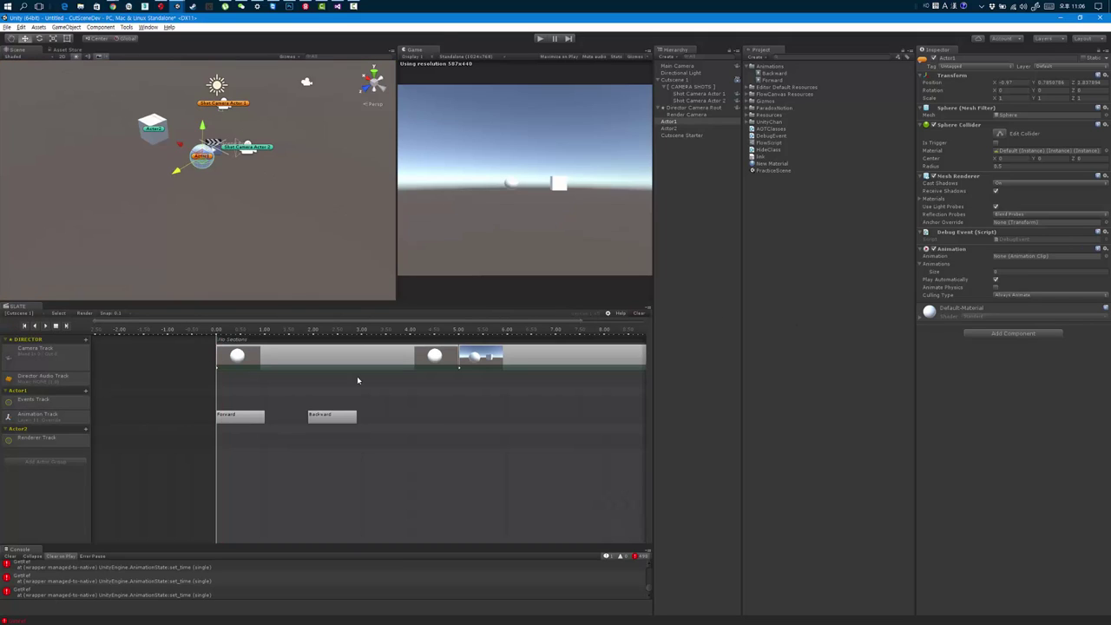
{"action": "key", "text": "space"}
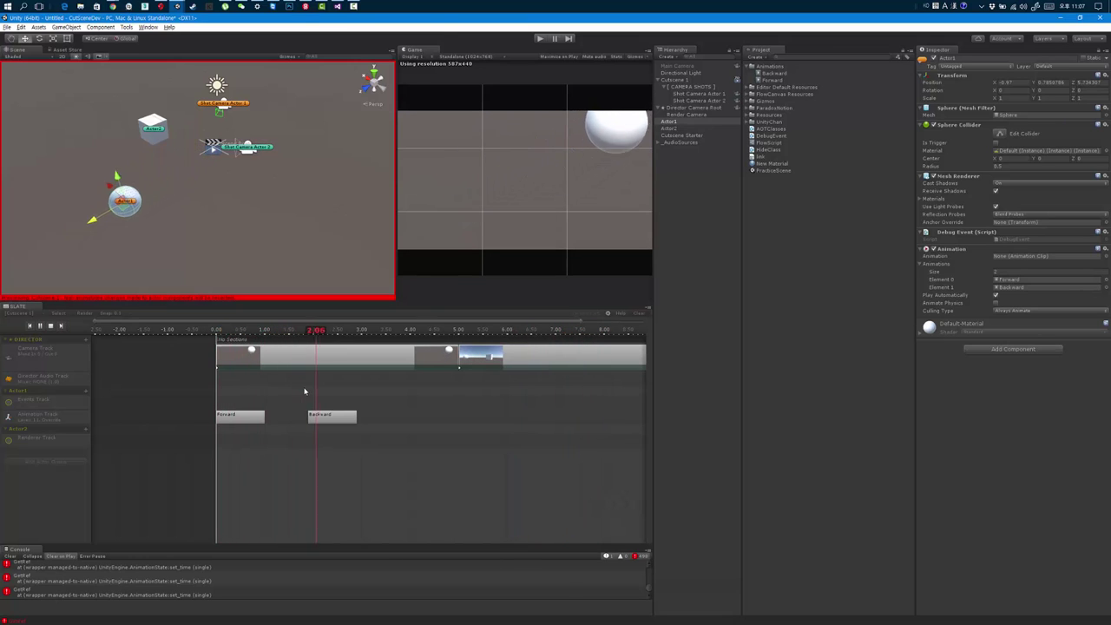
Enable Animate Physics and disable Play Automatically on Actor1's Animation, then test-play the cutscene.
{"action": "key", "text": "space"}
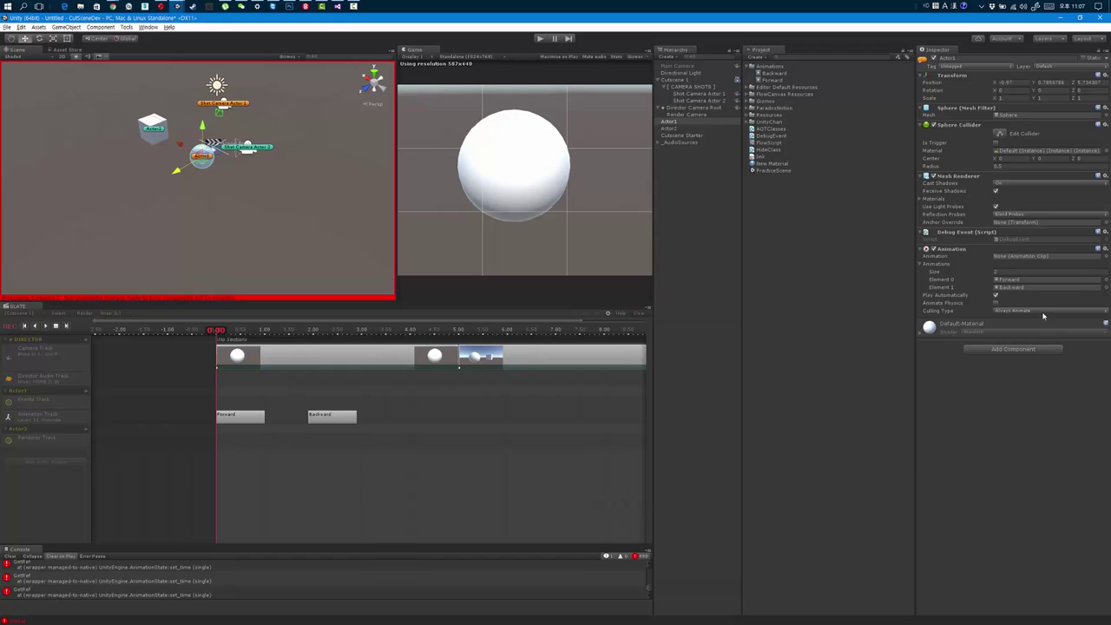
{"action": "left_click", "coordinate": [997, 296]}
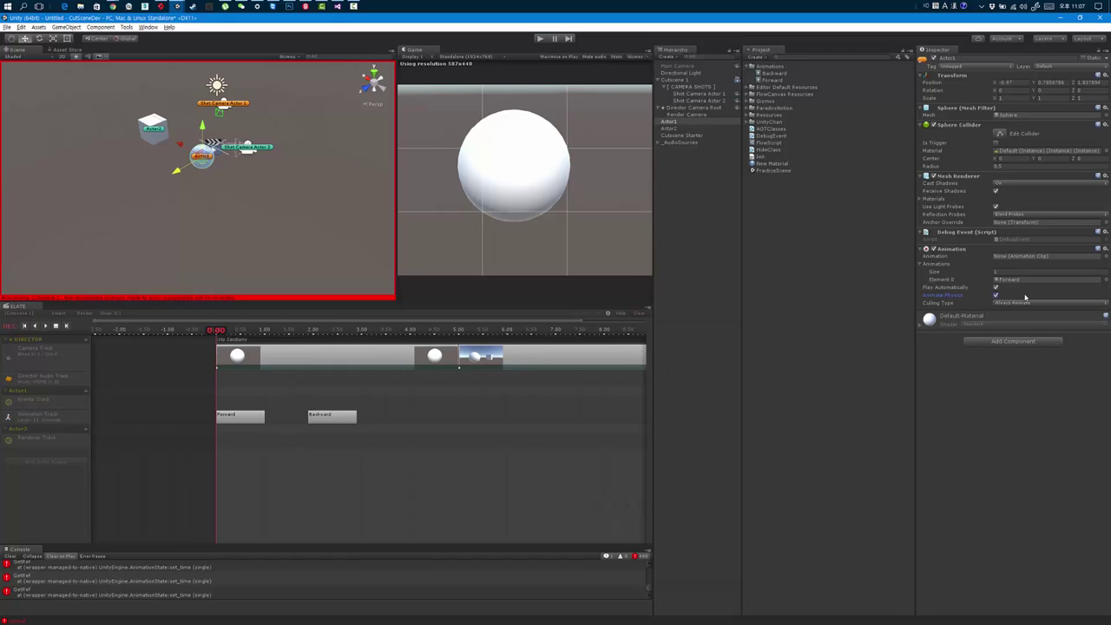
{"action": "left_click", "coordinate": [996, 287]}
{"action": "key", "text": "space"}
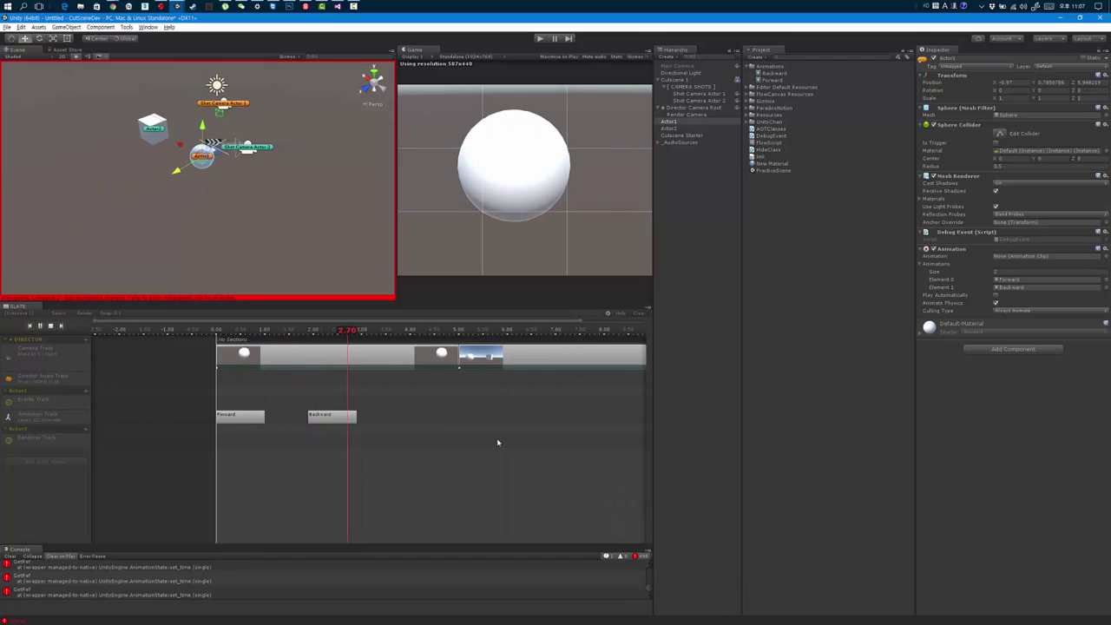
{"action": "key", "text": "space"}
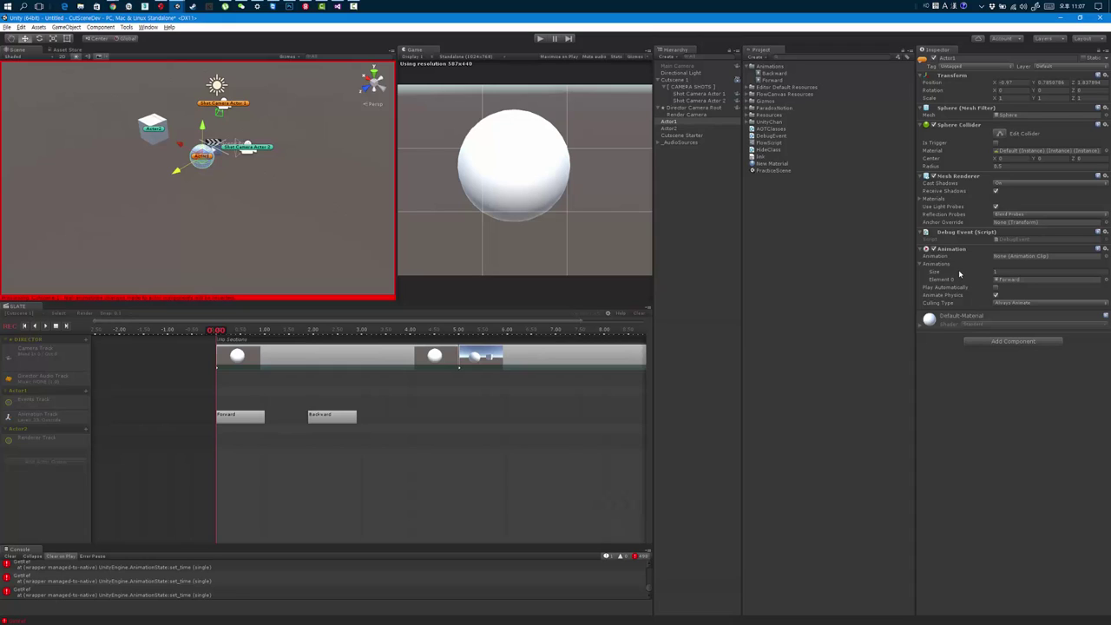
Compare the Forward and Backward clip settings and play the cutscene to watch their timing.
{"action": "left_click", "coordinate": [227, 422]}
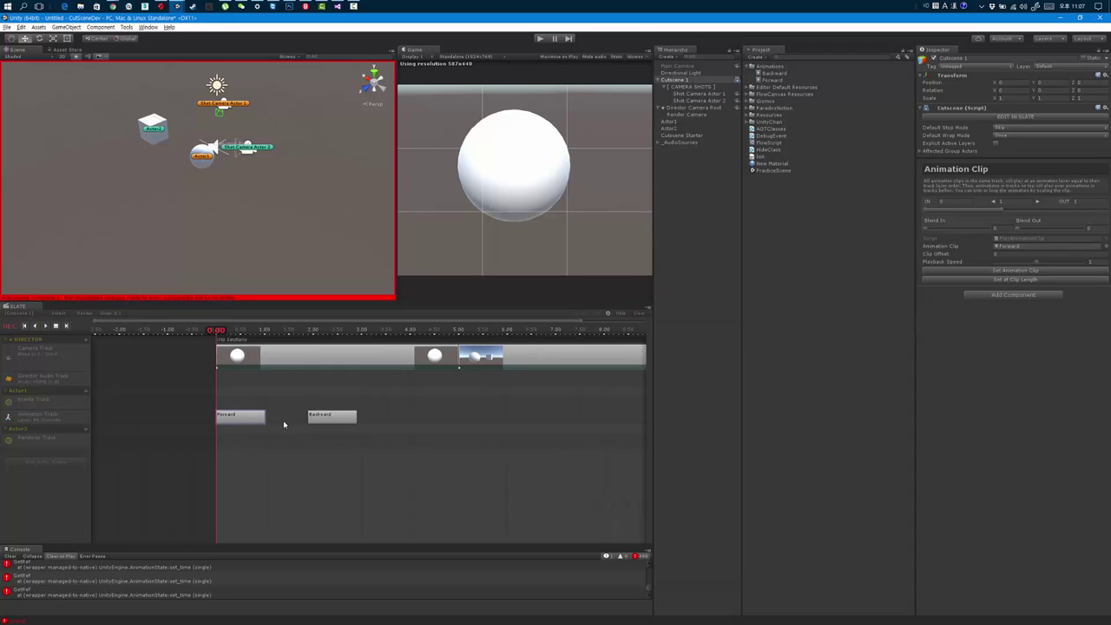
{"action": "left_click", "coordinate": [330, 422]}
{"action": "left_click", "coordinate": [242, 423]}
{"action": "left_click", "coordinate": [334, 422]}
{"action": "left_click", "coordinate": [238, 420]}
{"action": "left_click", "coordinate": [330, 419]}
{"action": "key", "text": "space"}
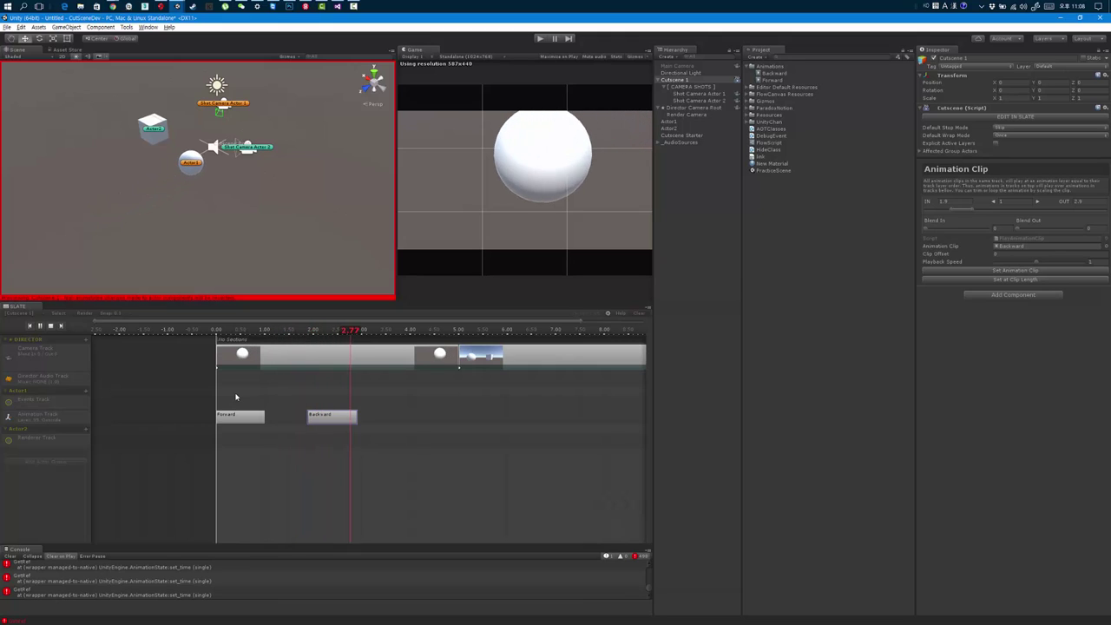
{"action": "key", "text": "space"}
Drag the Backward clip along the track until it starts at 5 s, previewing each move.
{"action": "mouse_move", "coordinate": [331, 424]}
{"action": "left_mouse_down"}
{"action": "mouse_move", "coordinate": [299, 421]}
{"action": "mouse_move", "coordinate": [355, 419]}
{"action": "left_mouse_up"}
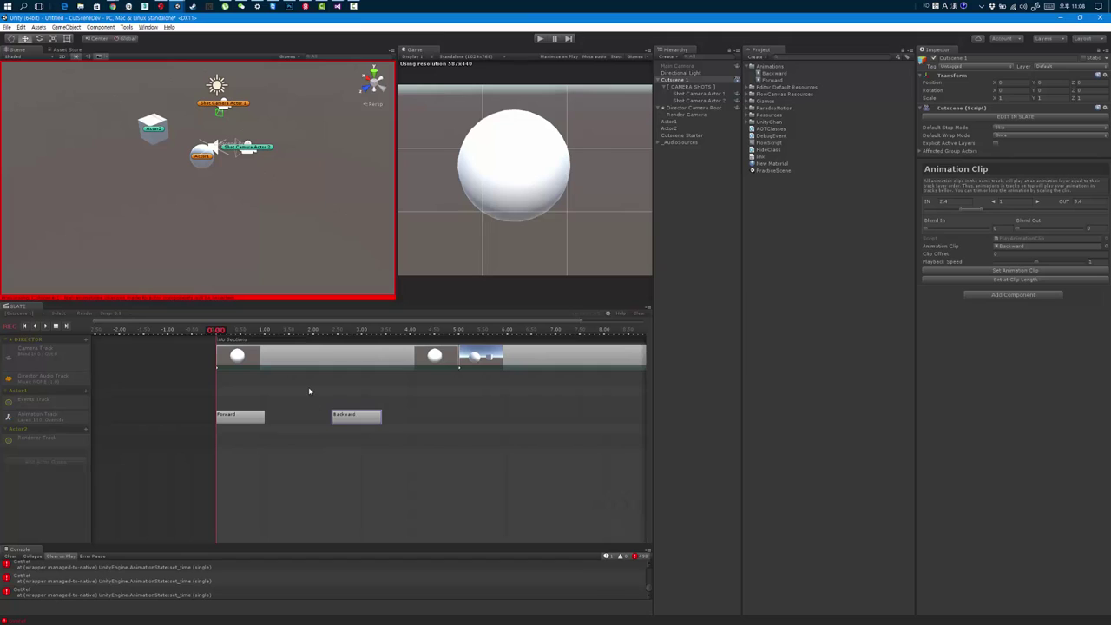
{"action": "key", "text": "space"}
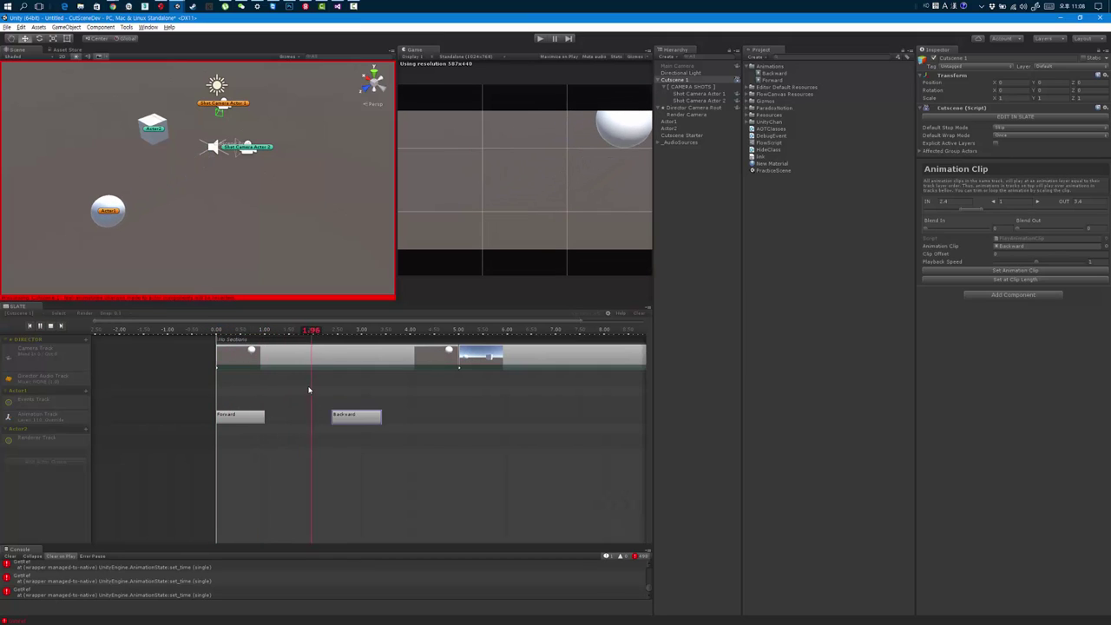
{"action": "key", "text": "space"}
{"action": "left_click_drag", "start_coordinate": [370, 420], "coordinate": [477, 420]}
{"action": "key", "text": "space"}
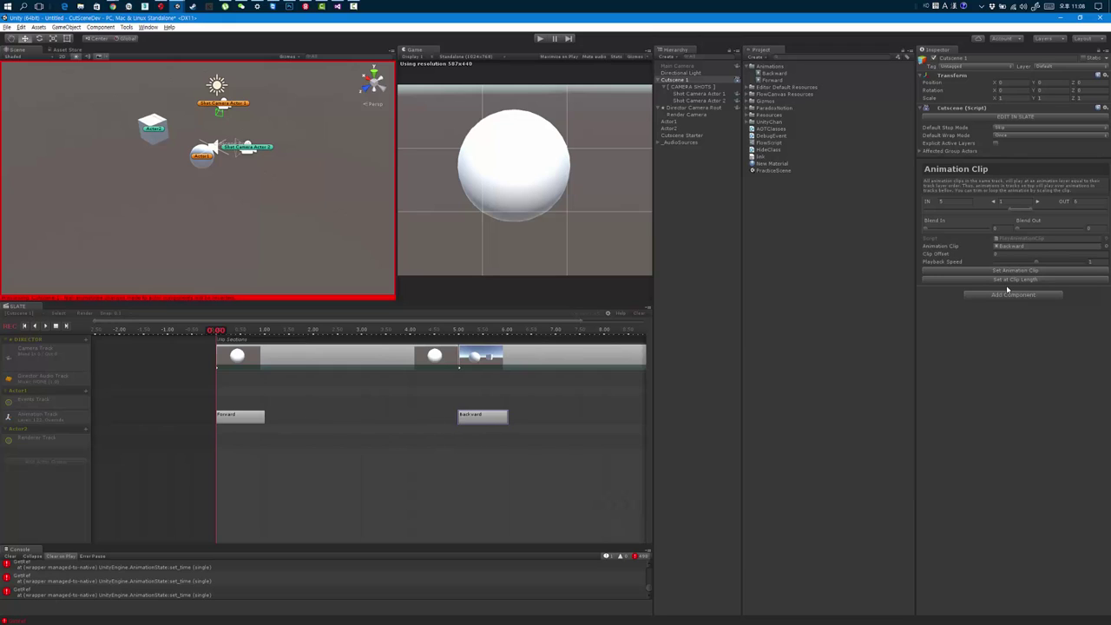
Set the Backward clip's playback speed to 0.5.
{"action": "left_click_drag", "start_coordinate": [1036, 262], "coordinate": [1025, 264]}
{"action": "left_click", "coordinate": [1095, 261]}
{"action": "left_click", "coordinate": [539, 437]}
{"action": "left_click", "coordinate": [478, 418]}
Clear the Console errors and stretch Backward to its full clip length, ending at 7 s.
{"action": "left_click", "coordinate": [11, 556]}
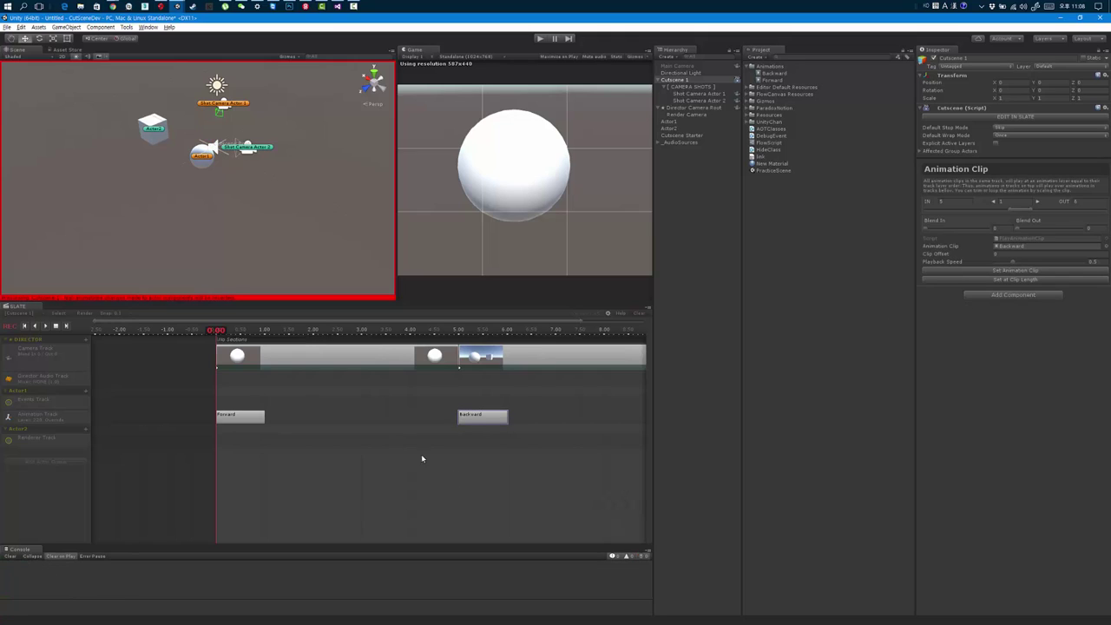
{"action": "left_click", "coordinate": [1000, 280]}
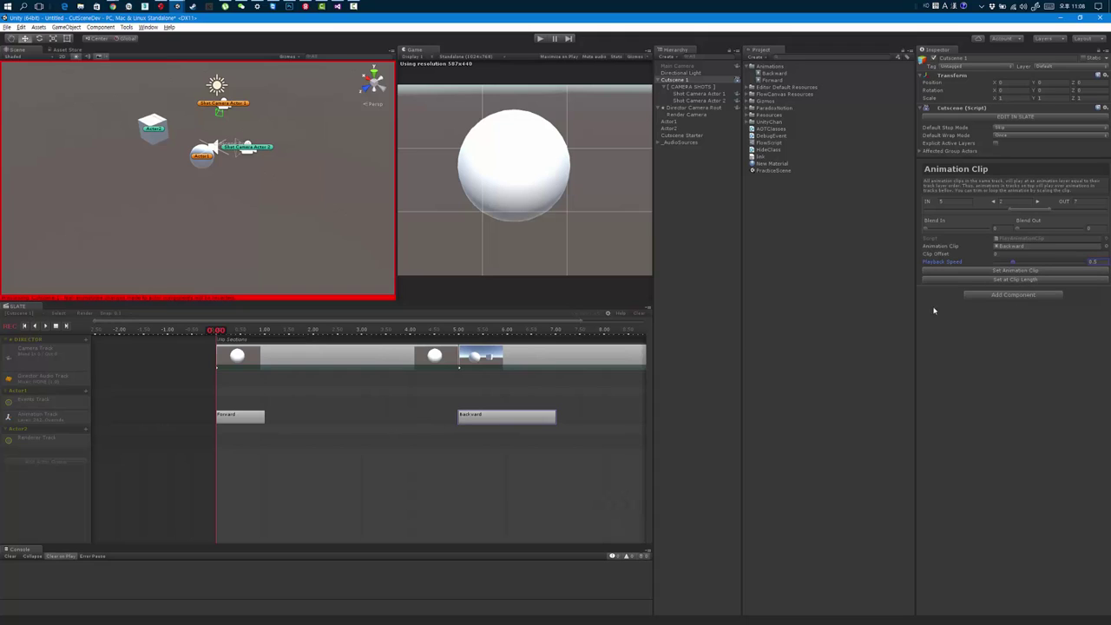
{"action": "left_click", "coordinate": [486, 425]}
{"action": "left_click", "coordinate": [486, 425]}
Add a blend in to Backward and a blend out to Forward, then slide Backward over Forward's end.
{"action": "left_click_drag", "start_coordinate": [927, 233], "coordinate": [939, 232]}
{"action": "left_click", "coordinate": [242, 419]}
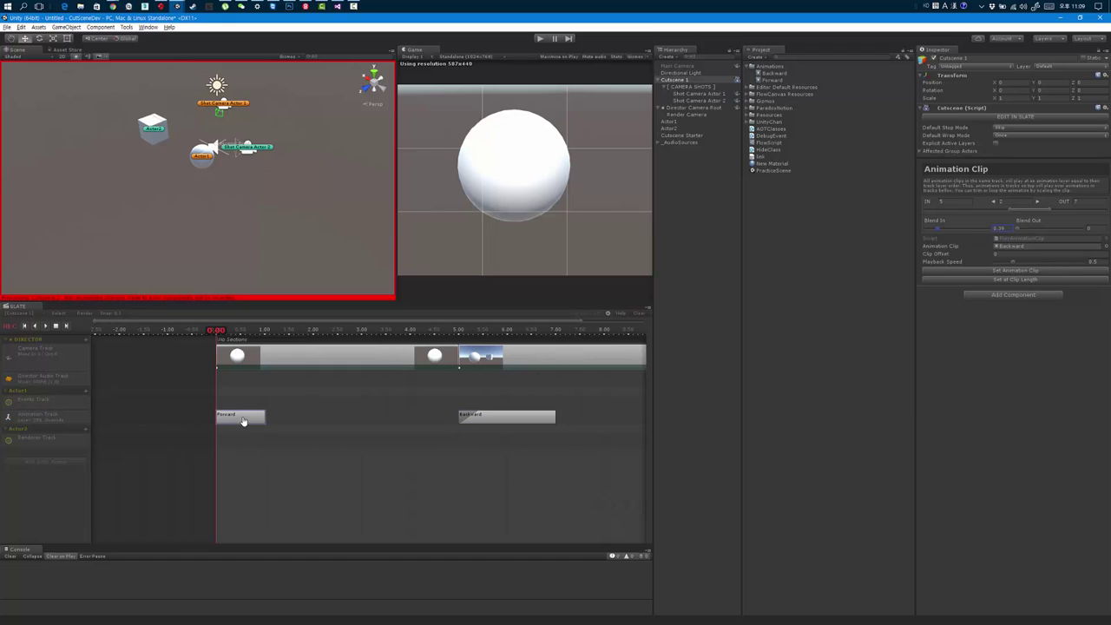
{"action": "left_click_drag", "start_coordinate": [1018, 232], "coordinate": [1032, 232]}
{"action": "mouse_move", "coordinate": [491, 420]}
{"action": "left_mouse_down"}
{"action": "mouse_move", "coordinate": [287, 429]}
{"action": "mouse_move", "coordinate": [299, 438]}
{"action": "mouse_move", "coordinate": [305, 422]}
{"action": "left_mouse_up"}
{"action": "scroll", "coordinate": [279, 436], "scroll_direction": "up", "scroll_amount": 3}
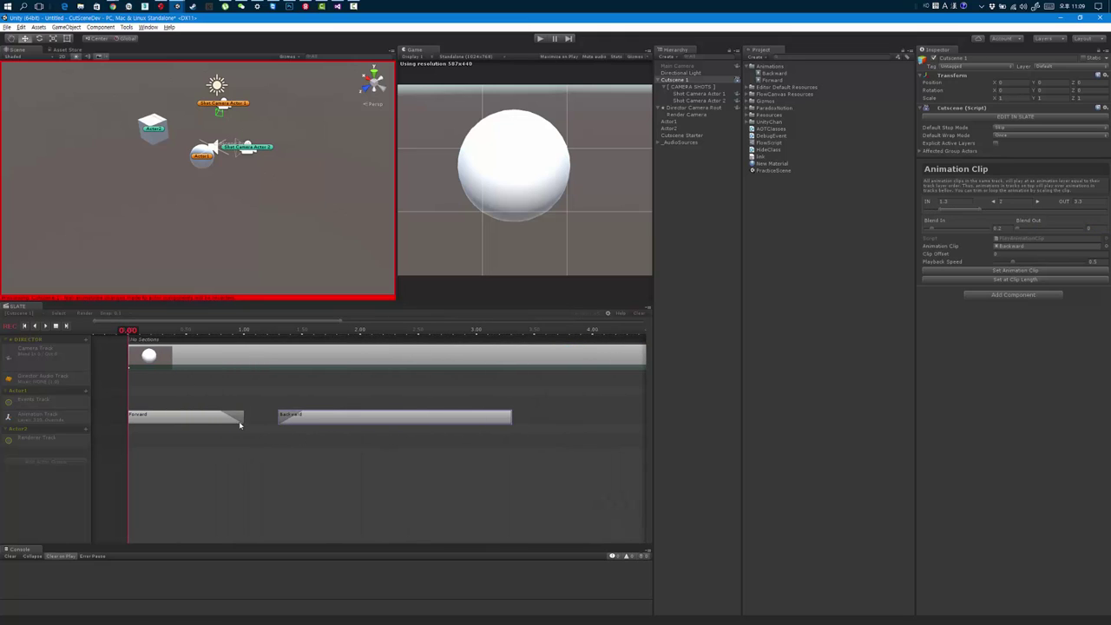
Remove Forward's blend out and Backward's blend in, and toggle Explicit Active Layers on and off.
{"action": "left_click", "coordinate": [199, 417]}
{"action": "left_click_drag", "start_coordinate": [1080, 230], "coordinate": [984, 232]}
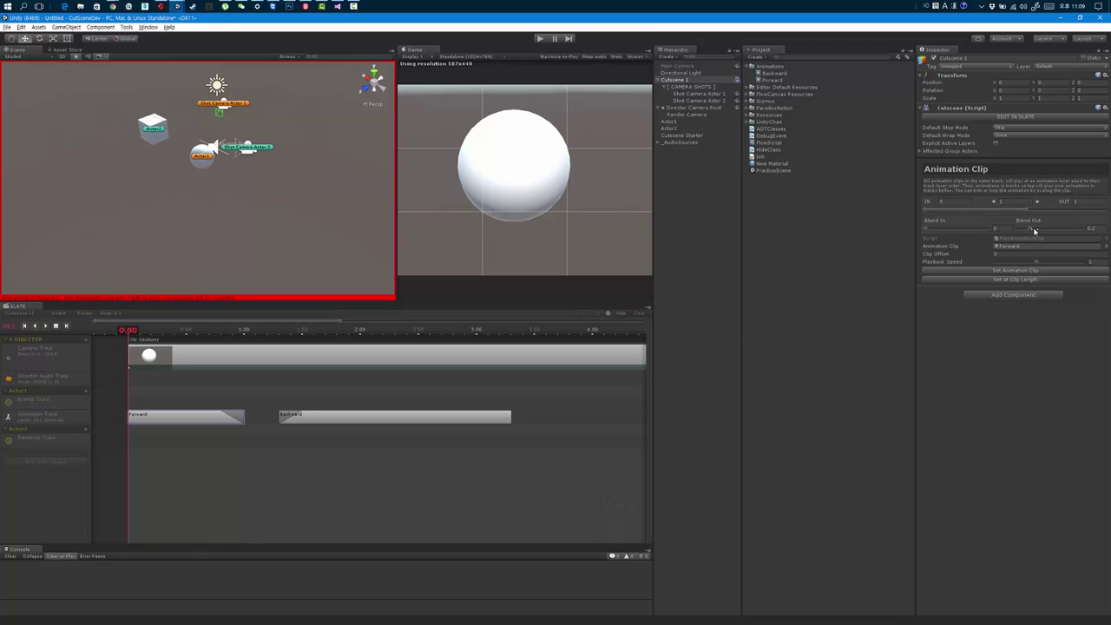
{"action": "left_click", "coordinate": [431, 414]}
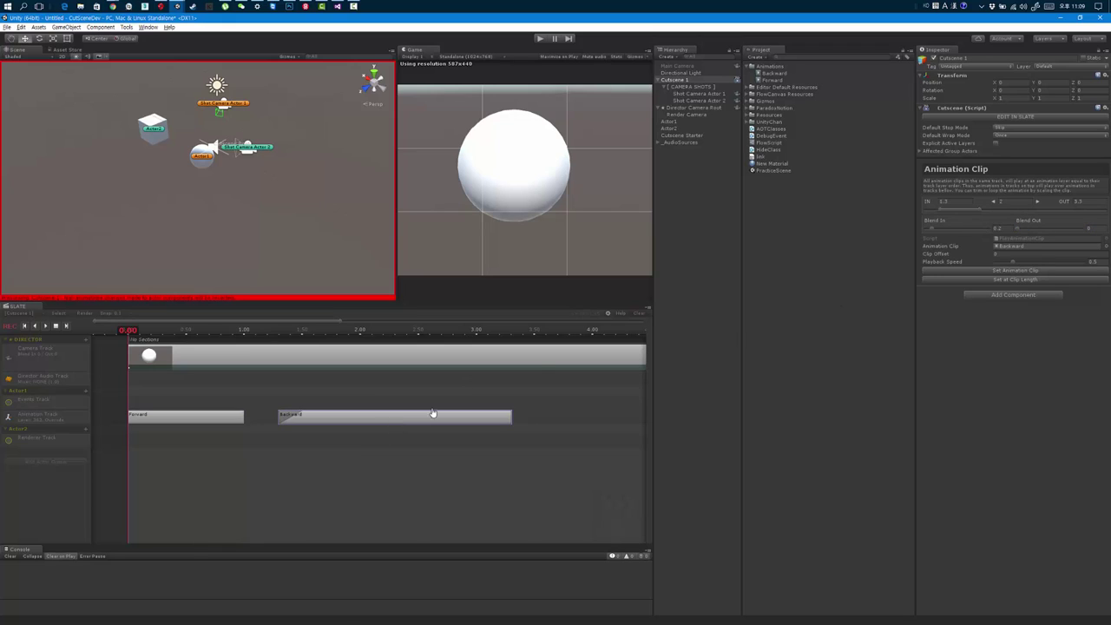
{"action": "left_click_drag", "start_coordinate": [933, 231], "coordinate": [897, 235]}
{"action": "left_click", "coordinate": [996, 143]}
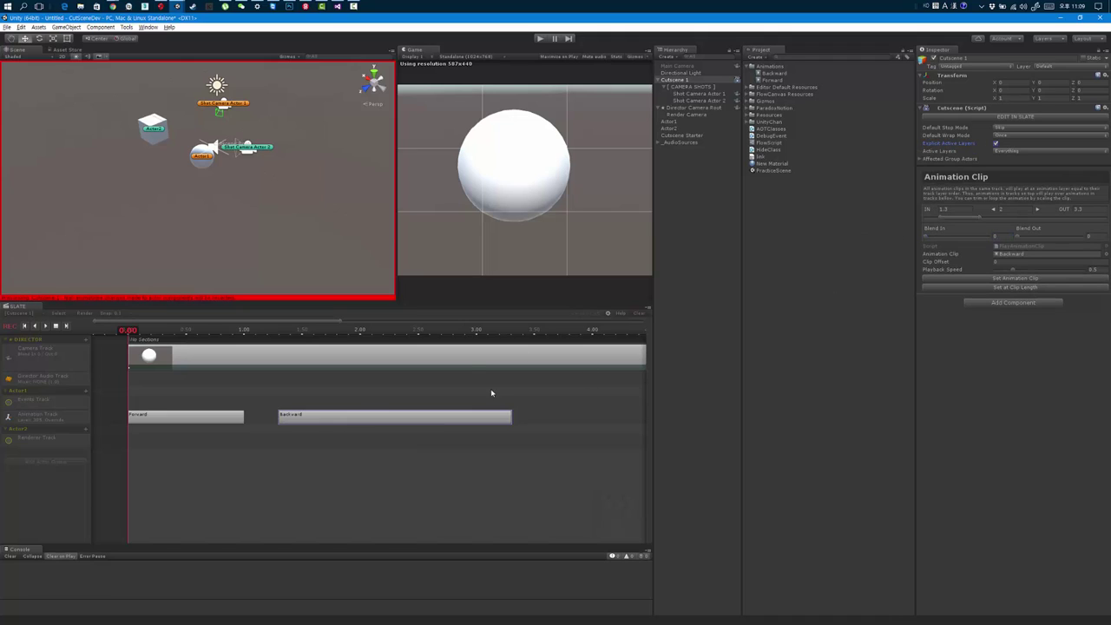
{"action": "left_click", "coordinate": [996, 145]}
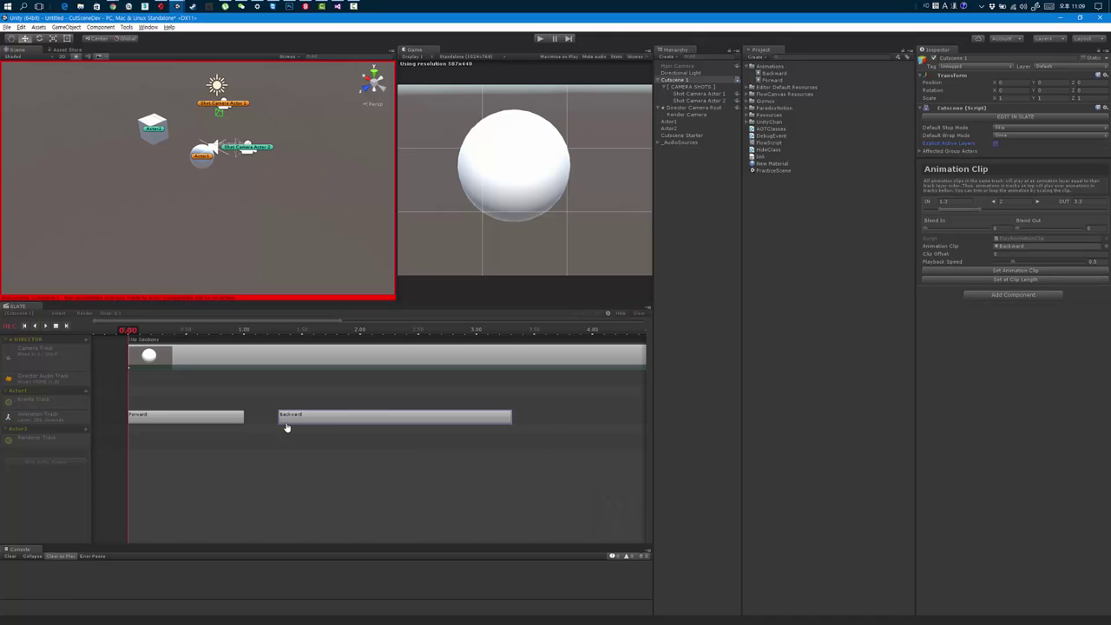
Position Backward to start at 0.7 s with a 0.3 blend in over Forward, then preview the crossfade.
{"action": "mouse_move", "coordinate": [295, 423]}
{"action": "left_mouse_down"}
{"action": "mouse_move", "coordinate": [249, 423]}
{"action": "mouse_move", "coordinate": [242, 445]}
{"action": "left_mouse_up"}
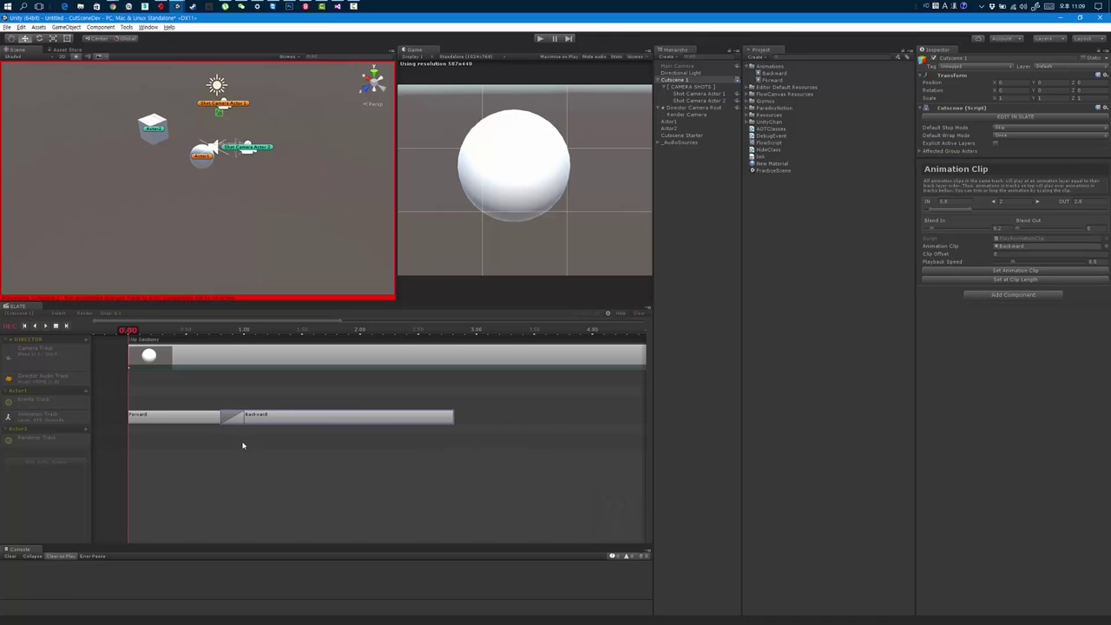
{"action": "left_click", "coordinate": [199, 421]}
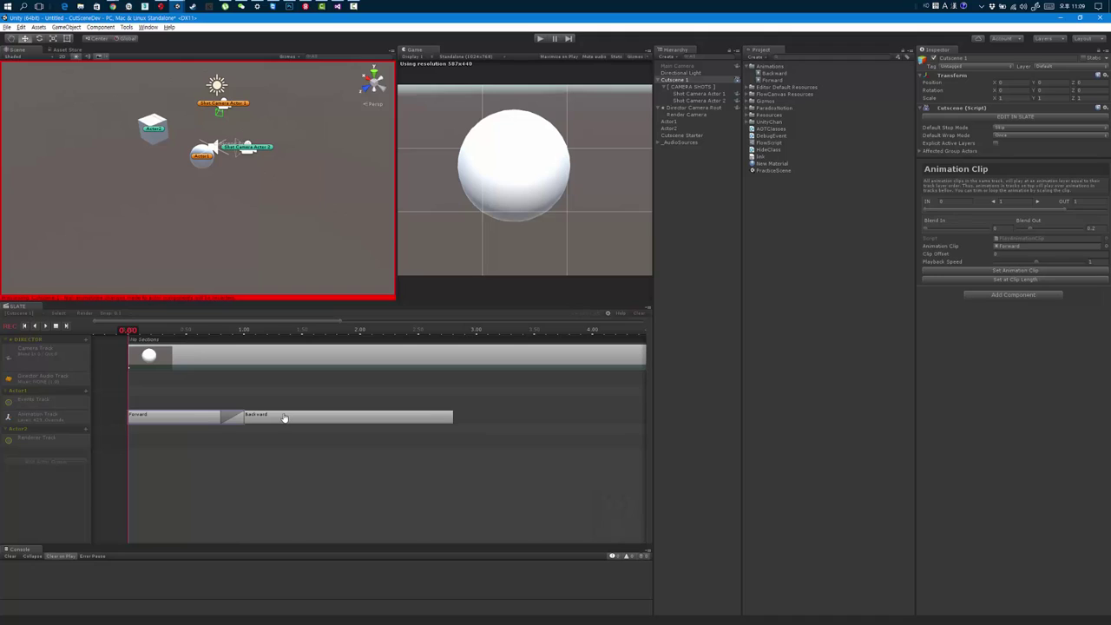
{"action": "left_click", "coordinate": [280, 417]}
{"action": "left_click", "coordinate": [187, 421]}
{"action": "left_click_drag", "start_coordinate": [280, 419], "coordinate": [291, 420]}
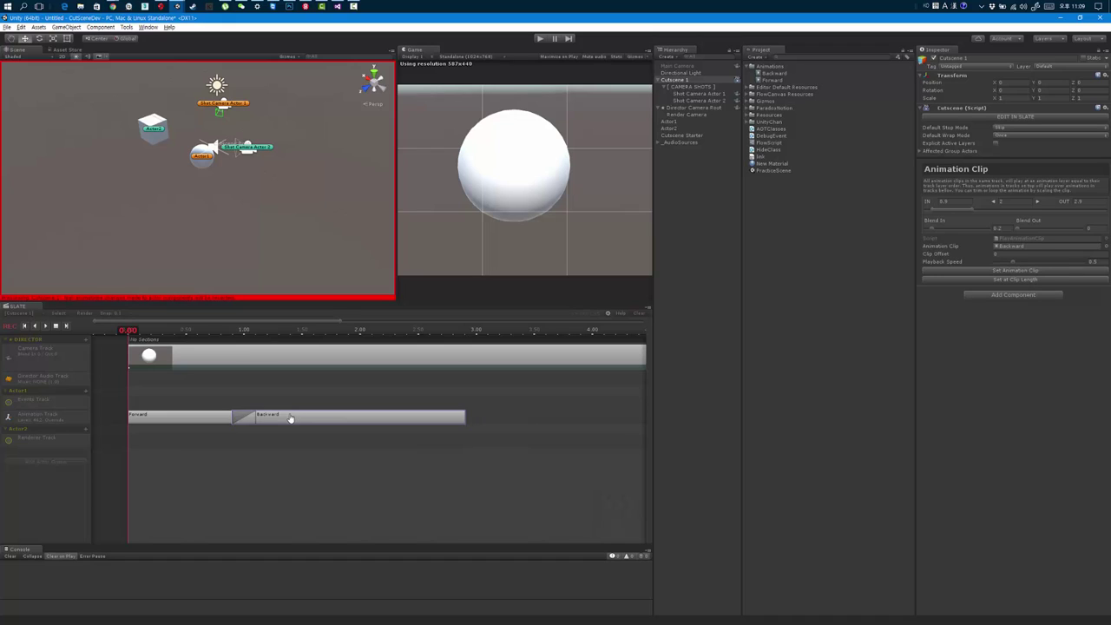
{"action": "mouse_move", "coordinate": [263, 422]}
{"action": "left_mouse_down"}
{"action": "mouse_move", "coordinate": [266, 449]}
{"action": "mouse_move", "coordinate": [266, 431]}
{"action": "left_mouse_up"}
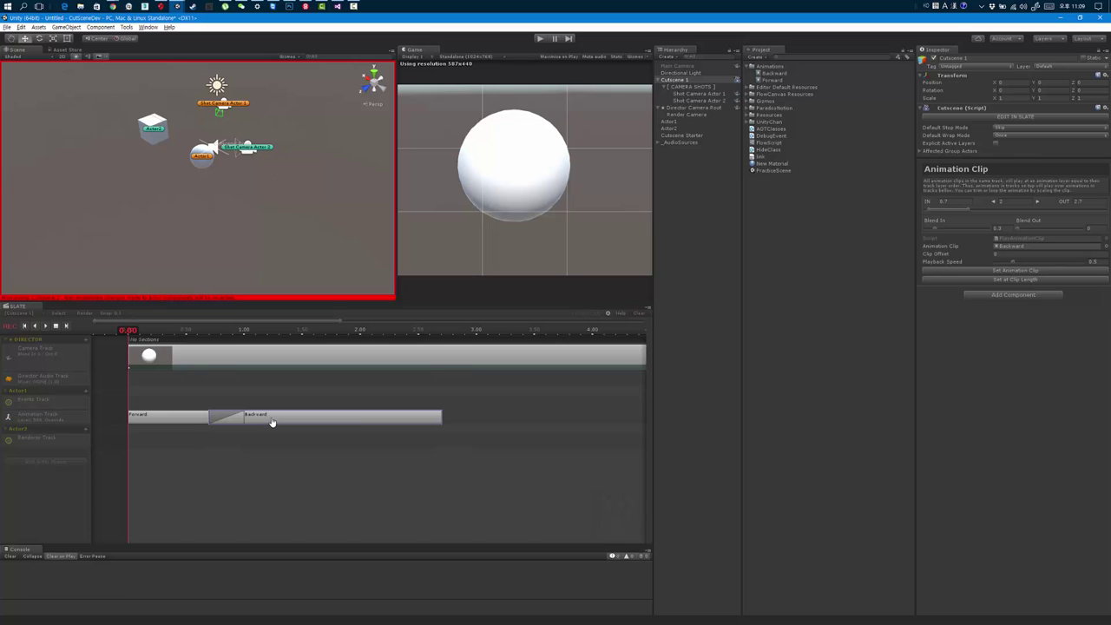
{"action": "key", "text": "space"}
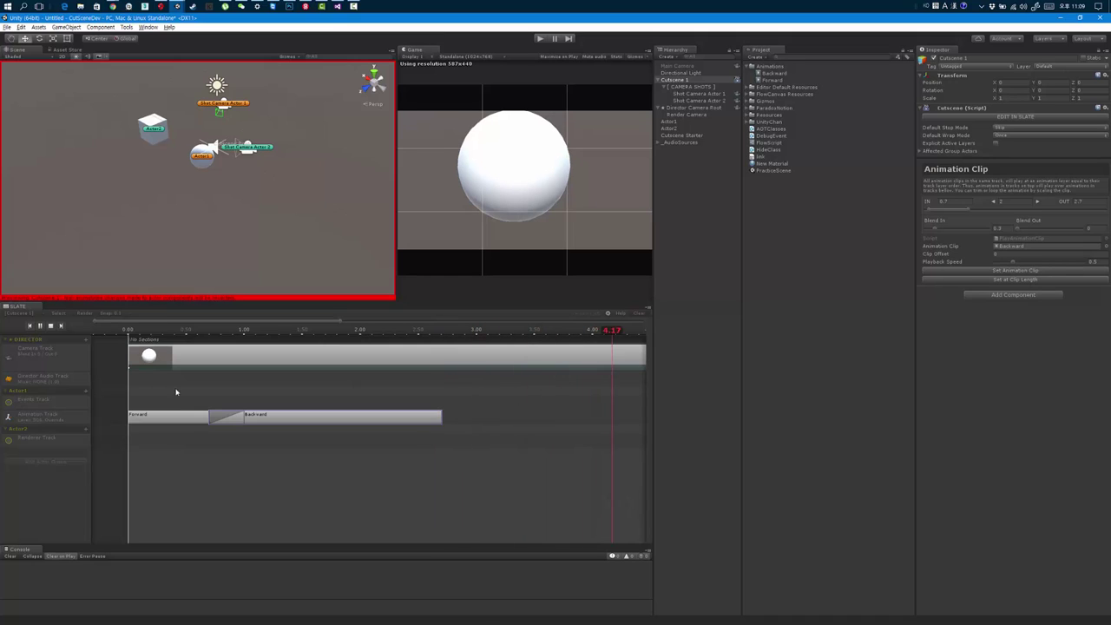
Scrub the cutscene between 0.30 and 0.80 s and nudge the Backward clip slightly later.
{"action": "key", "text": "space"}
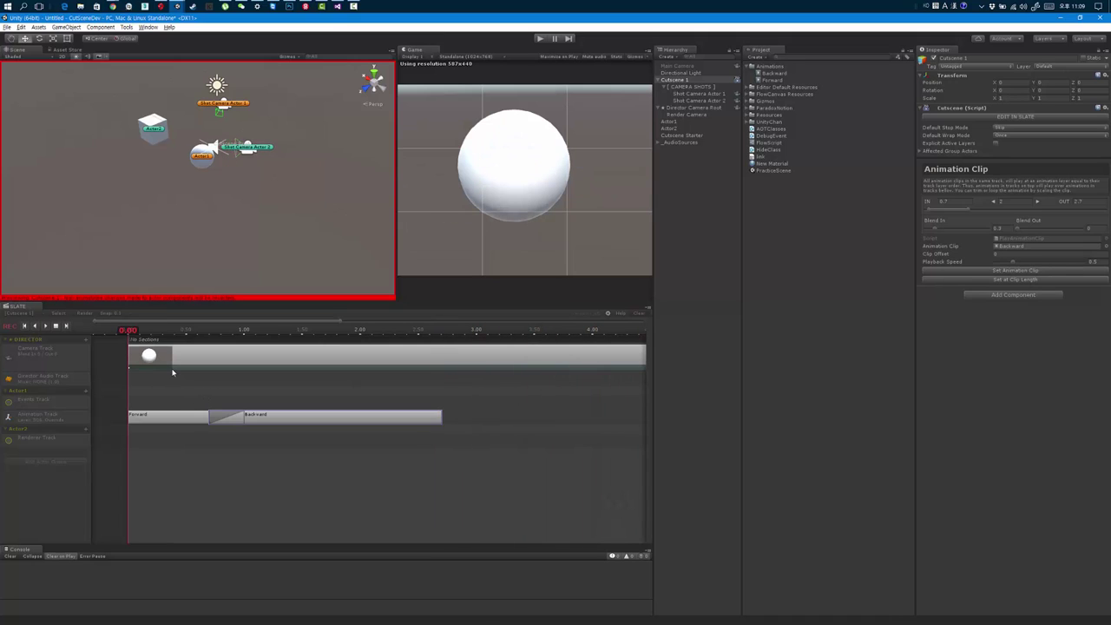
{"action": "left_click_drag", "start_coordinate": [128, 333], "coordinate": [167, 333]}
{"action": "left_click_drag", "start_coordinate": [233, 425], "coordinate": [233, 416]}
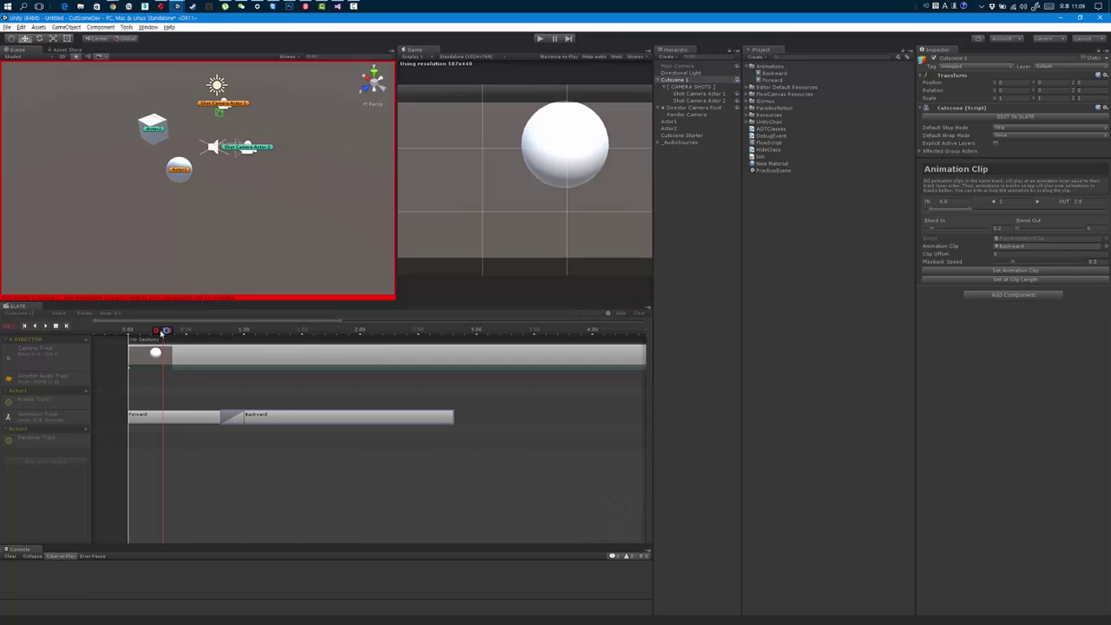
{"action": "left_click_drag", "start_coordinate": [163, 331], "coordinate": [223, 338]}
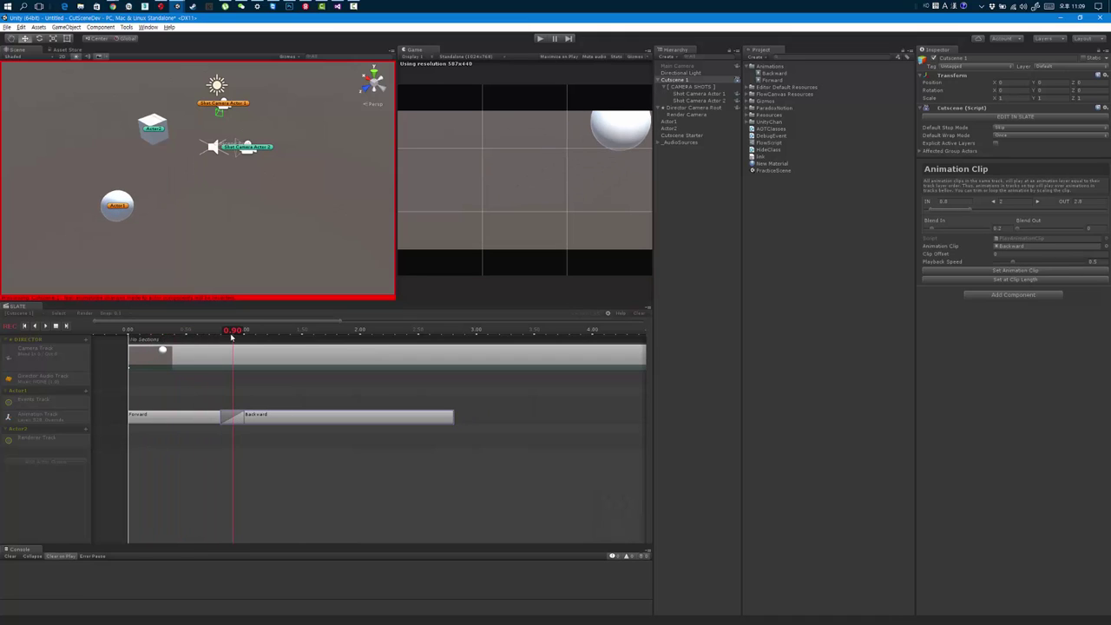
{"action": "left_click_drag", "start_coordinate": [223, 338], "coordinate": [152, 338]}
Replay the cutscene, move Backward to start at 1.2 s, and exit the preview.
{"action": "key", "text": "space"}
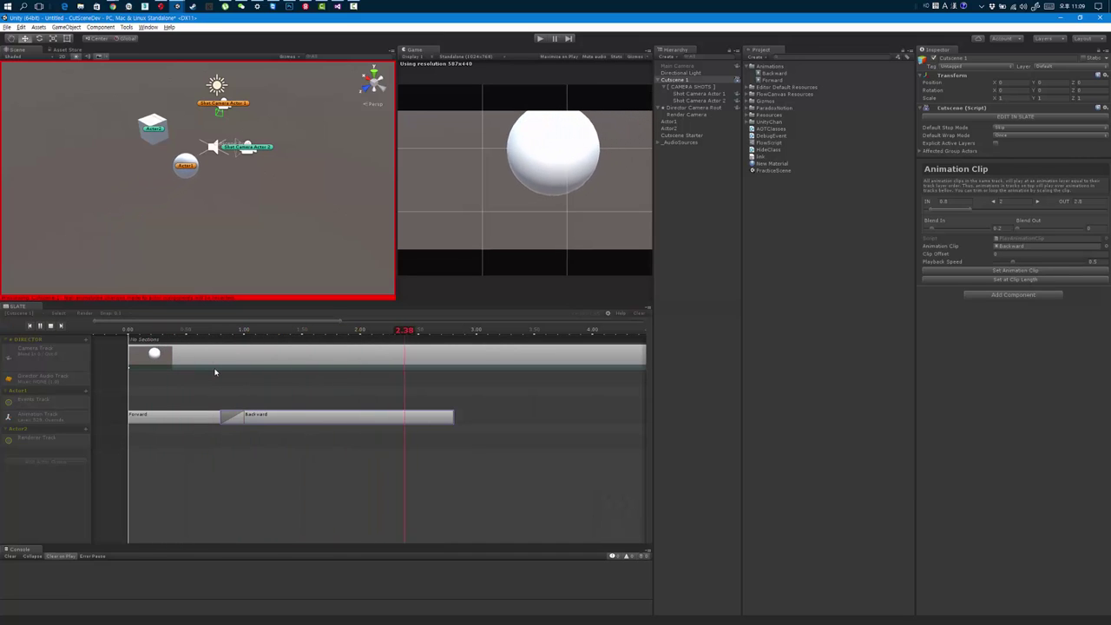
{"action": "key", "text": "space"}
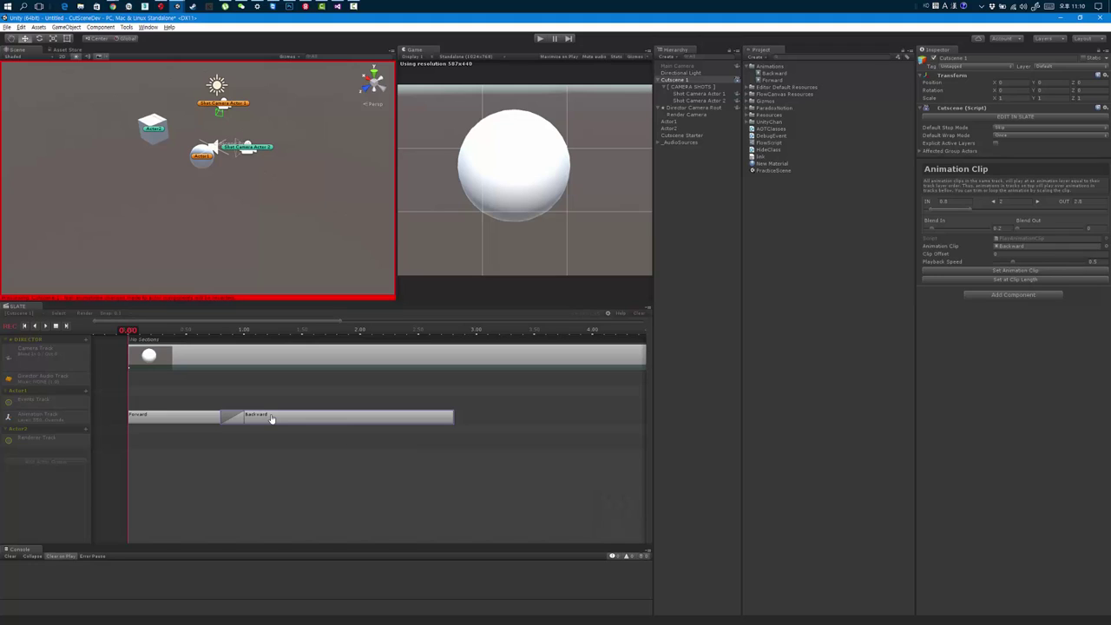
{"action": "left_click_drag", "start_coordinate": [271, 418], "coordinate": [313, 419]}
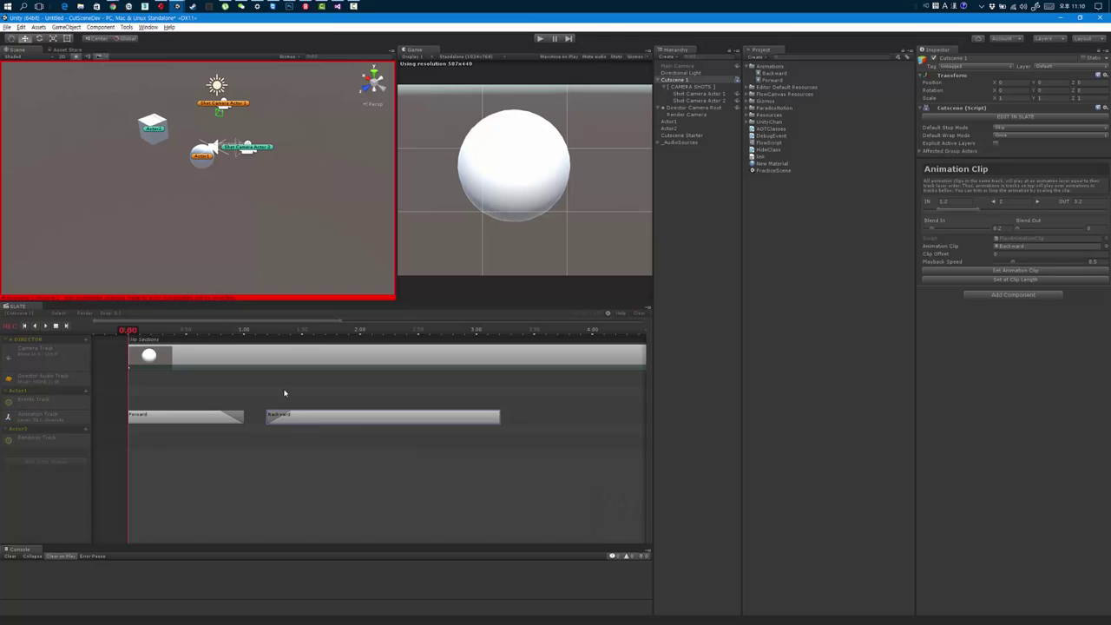
{"action": "left_click", "coordinate": [56, 325]}
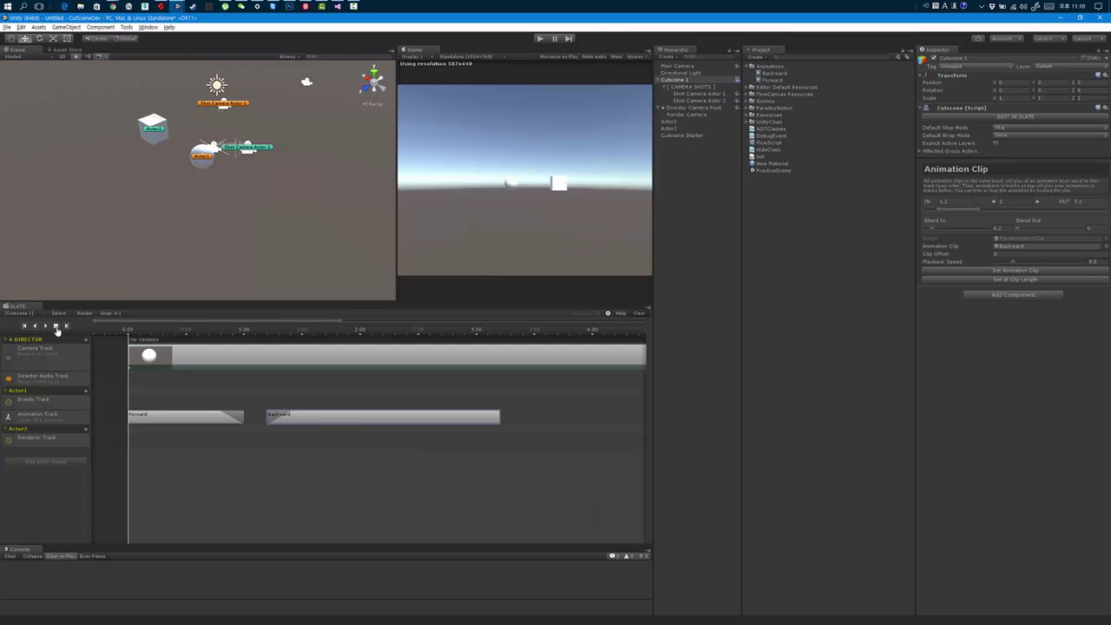
Select and frame the Actor1 sphere, then open its Animation window with Ctrl+6.
{"action": "left_click", "coordinate": [201, 161]}
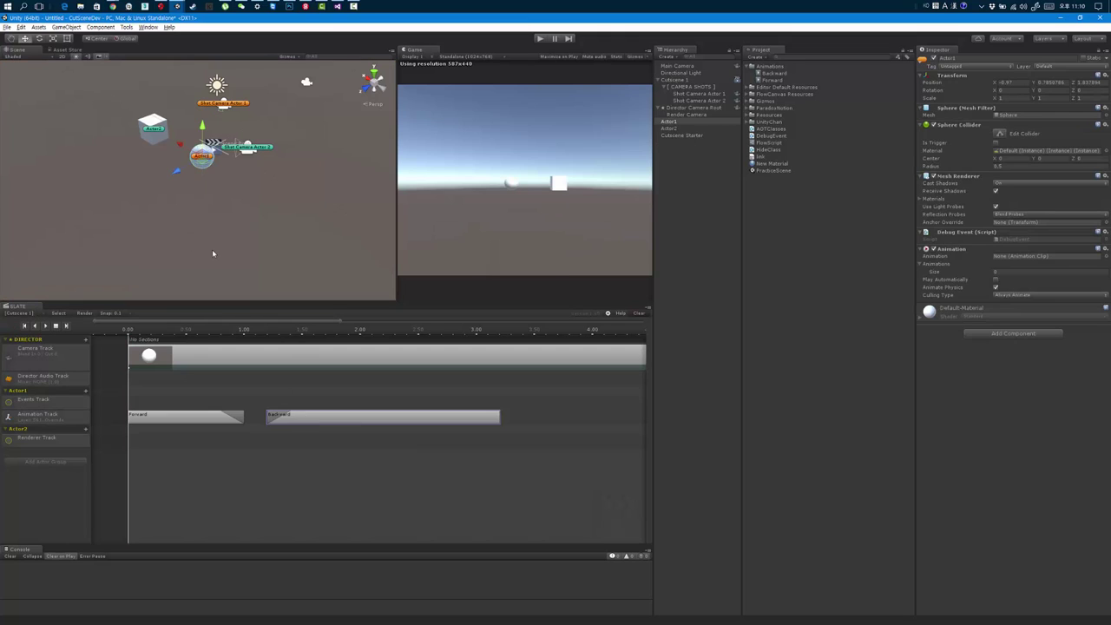
{"action": "key", "text": "f"}
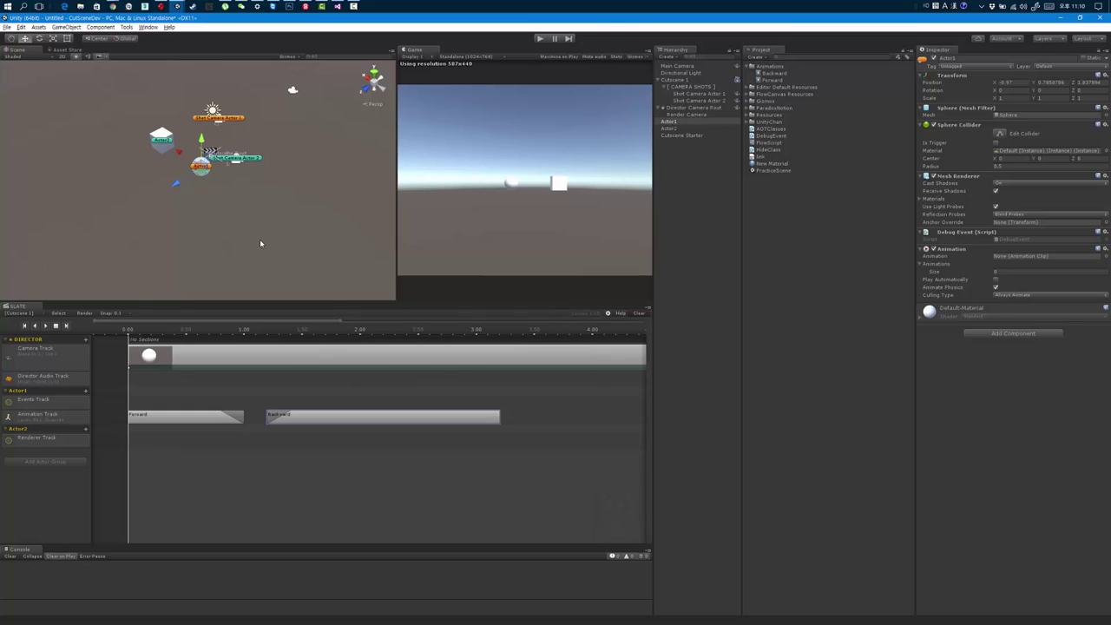
{"action": "key", "text": "ctrl+6"}
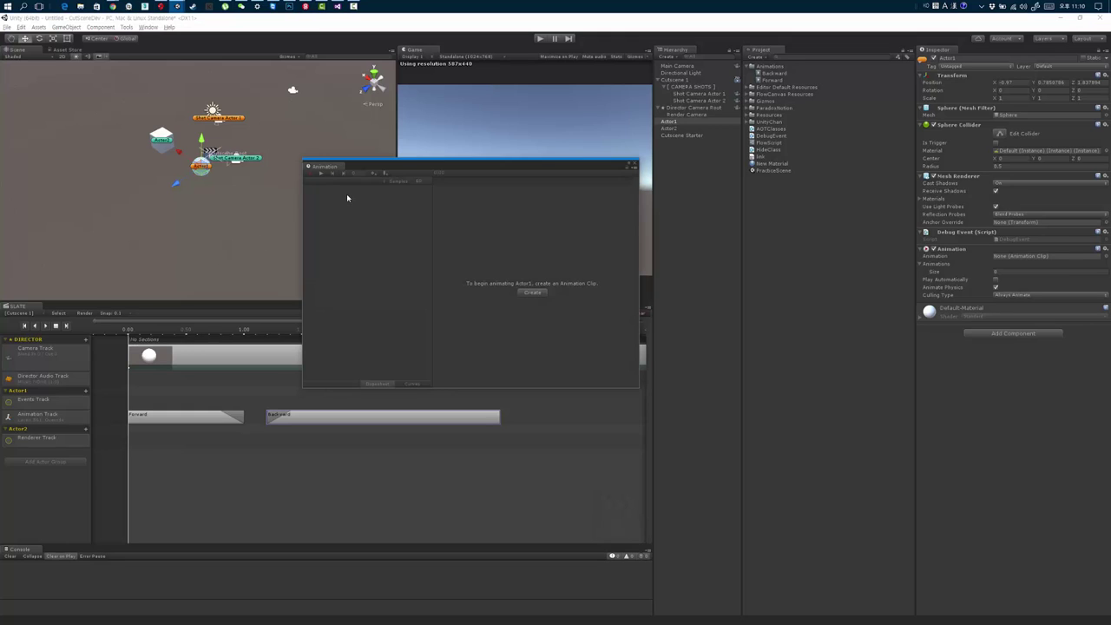
{"action": "left_click", "coordinate": [668, 123]}
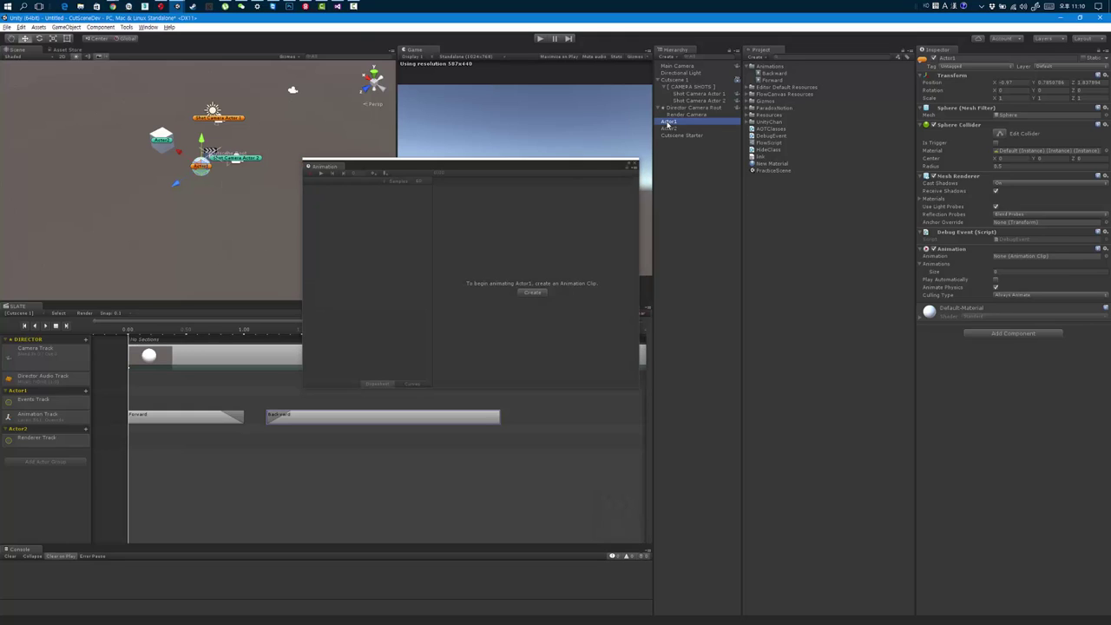
{"action": "left_click", "coordinate": [368, 182]}
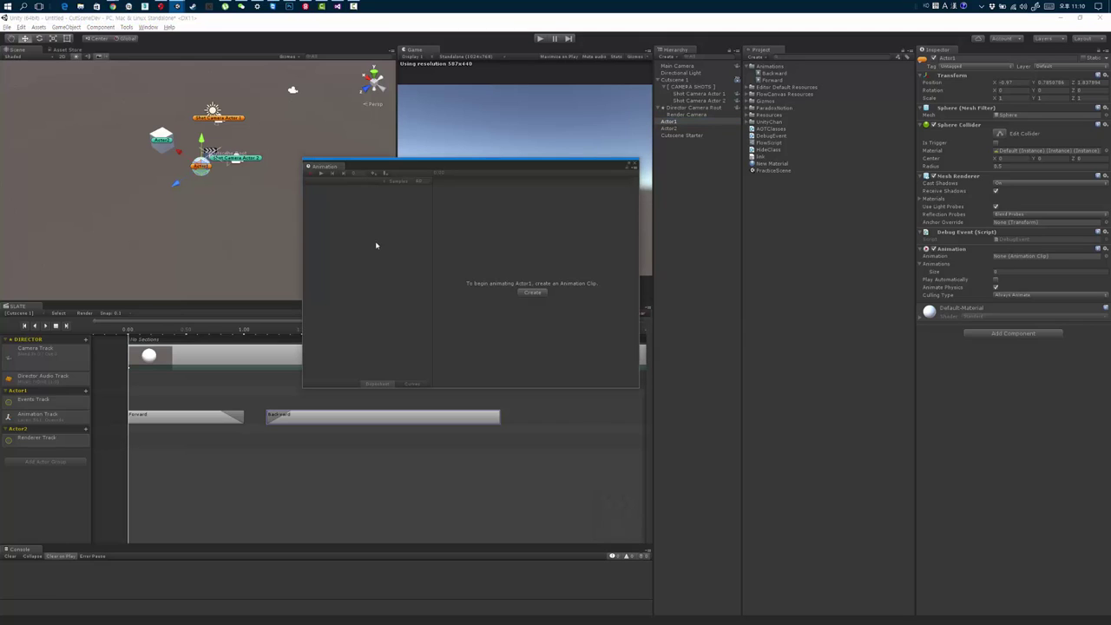
{"action": "left_click", "coordinate": [922, 321]}
{"action": "left_click", "coordinate": [670, 123]}
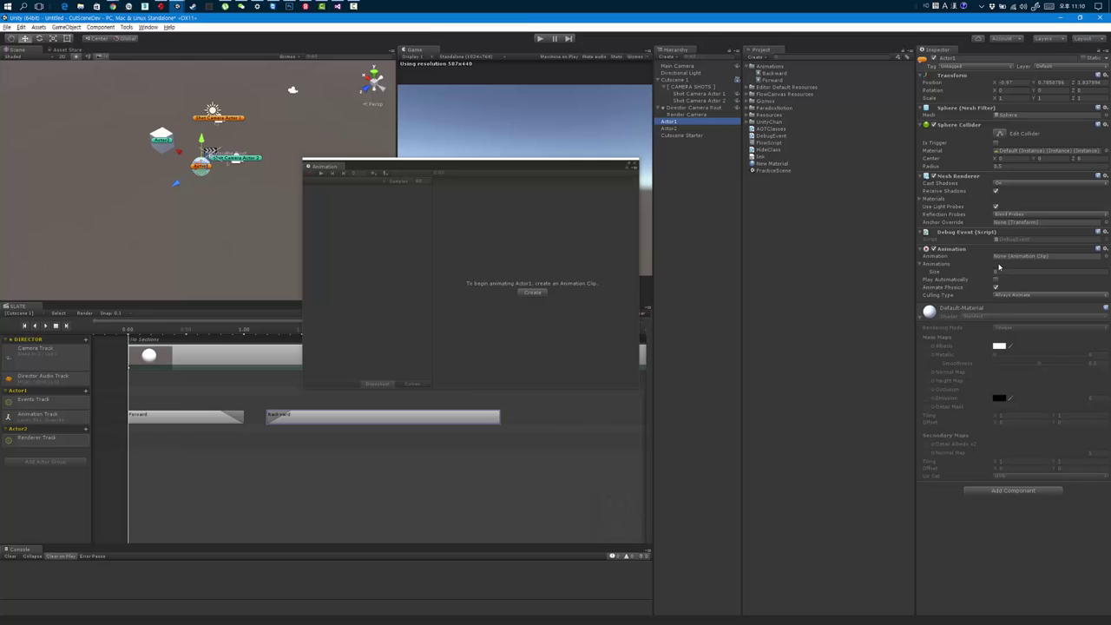
Create Actor1's new clip and save it as Left in Assets/Animations.
{"action": "left_click", "coordinate": [531, 293]}
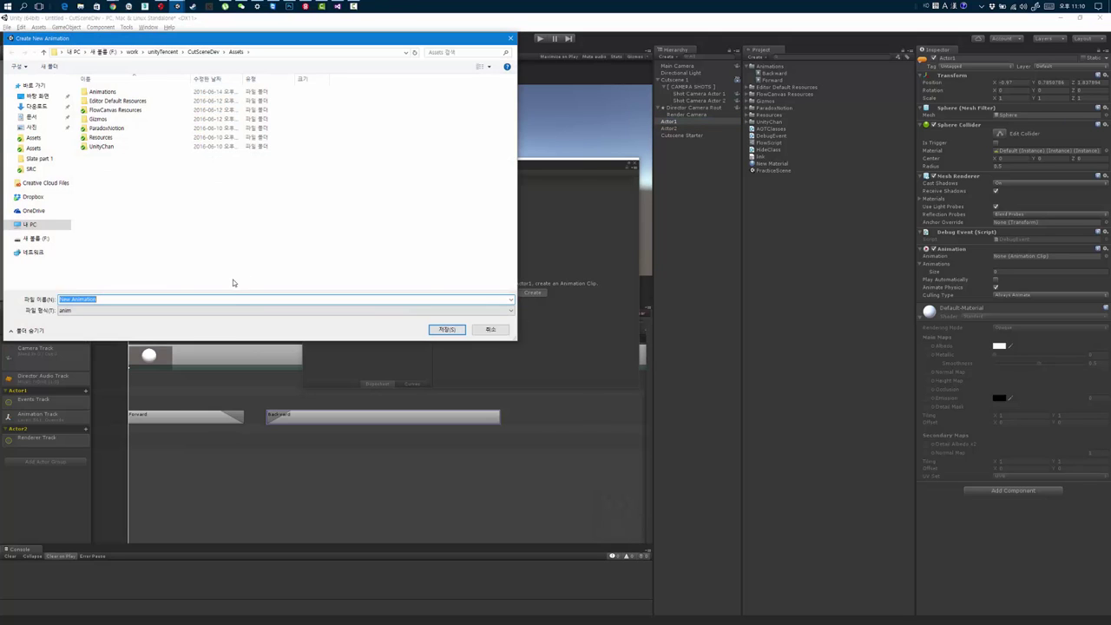
{"action": "double_click", "coordinate": [103, 91]}
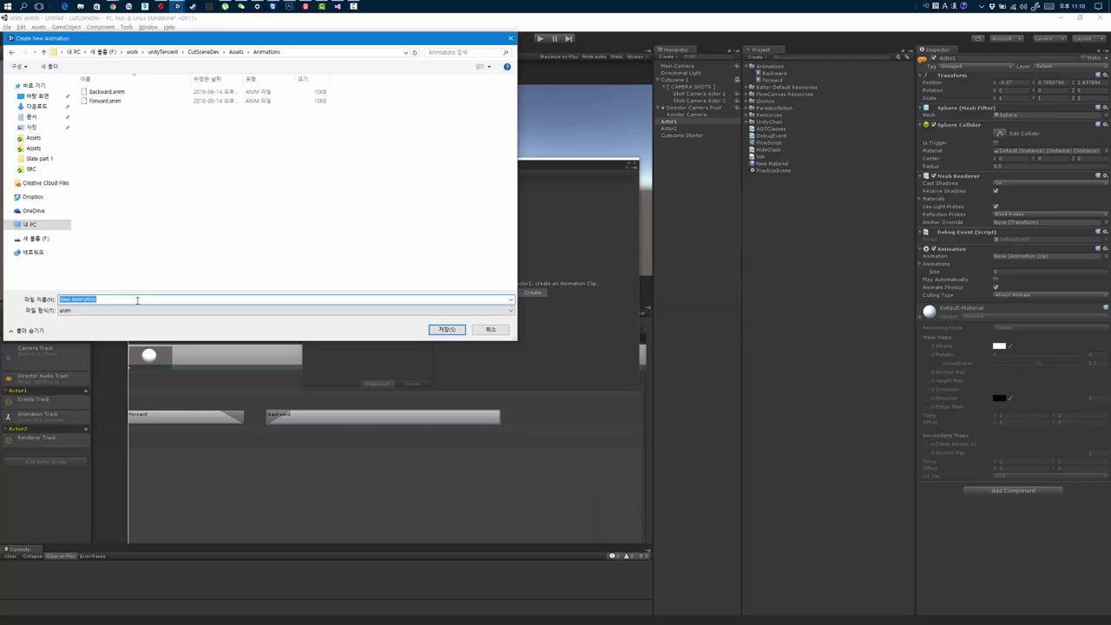
{"action": "type", "text": "Left"}
{"action": "key", "text": "Return"}
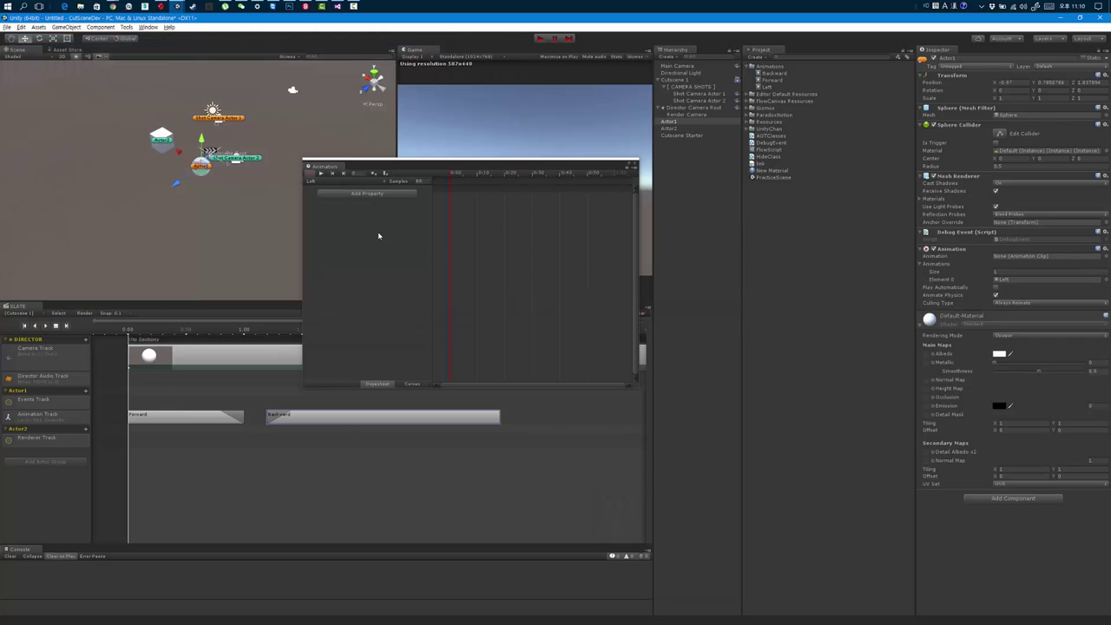
Add Actor1's Transform Position as an animated property of the Left clip and return to frame 0.
{"action": "left_click", "coordinate": [370, 195]}
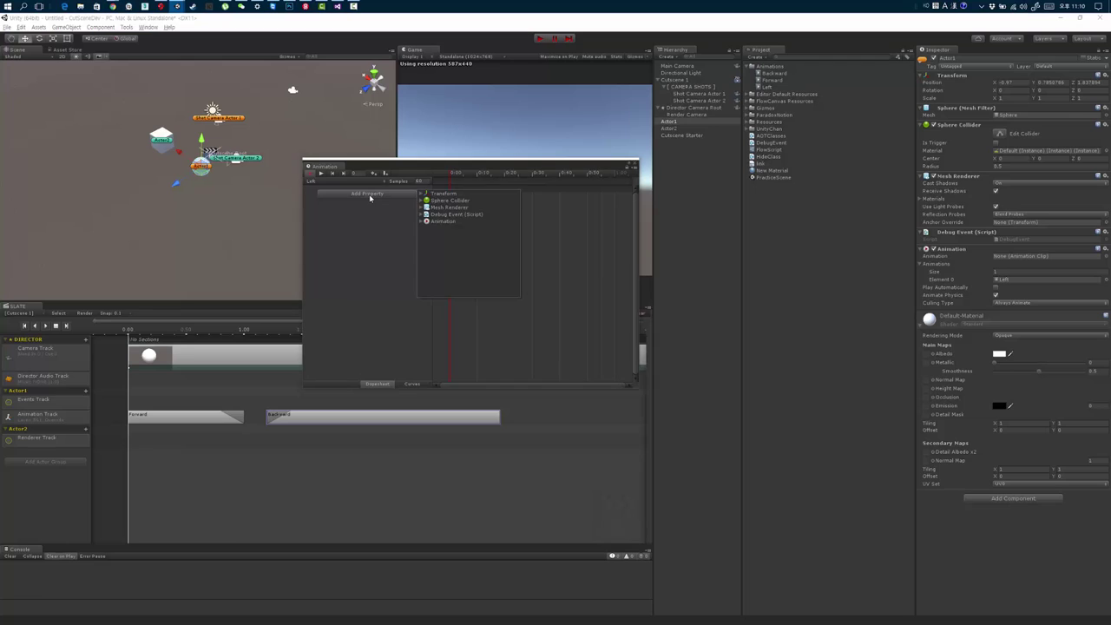
{"action": "left_click", "coordinate": [421, 194]}
{"action": "left_click", "coordinate": [443, 202]}
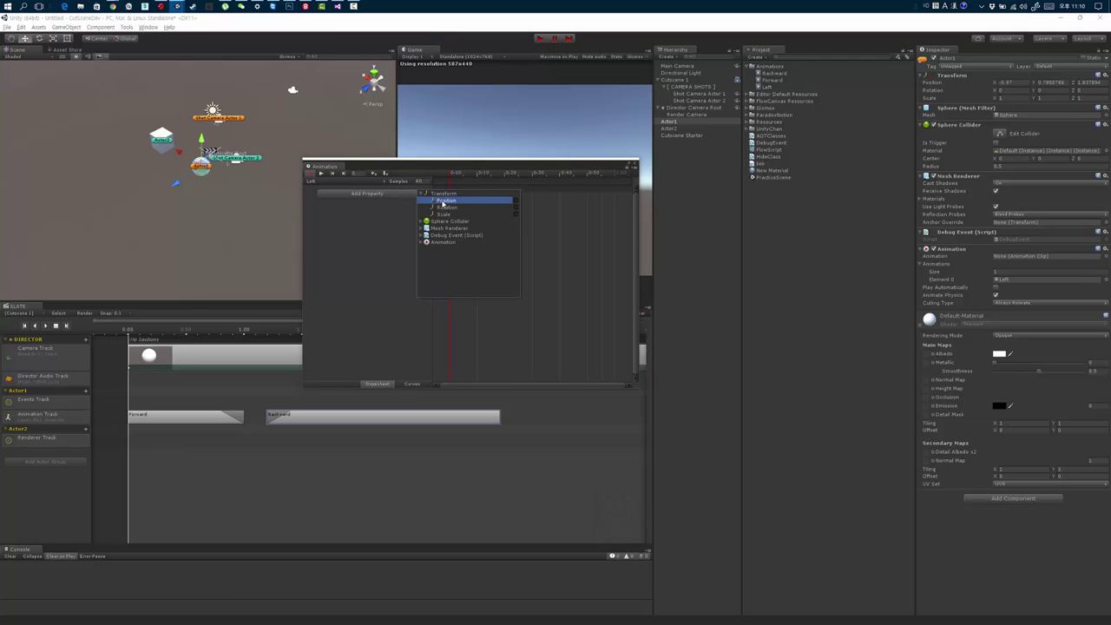
{"action": "left_click", "coordinate": [517, 204]}
{"action": "left_click_drag", "start_coordinate": [437, 169], "coordinate": [439, 181]}
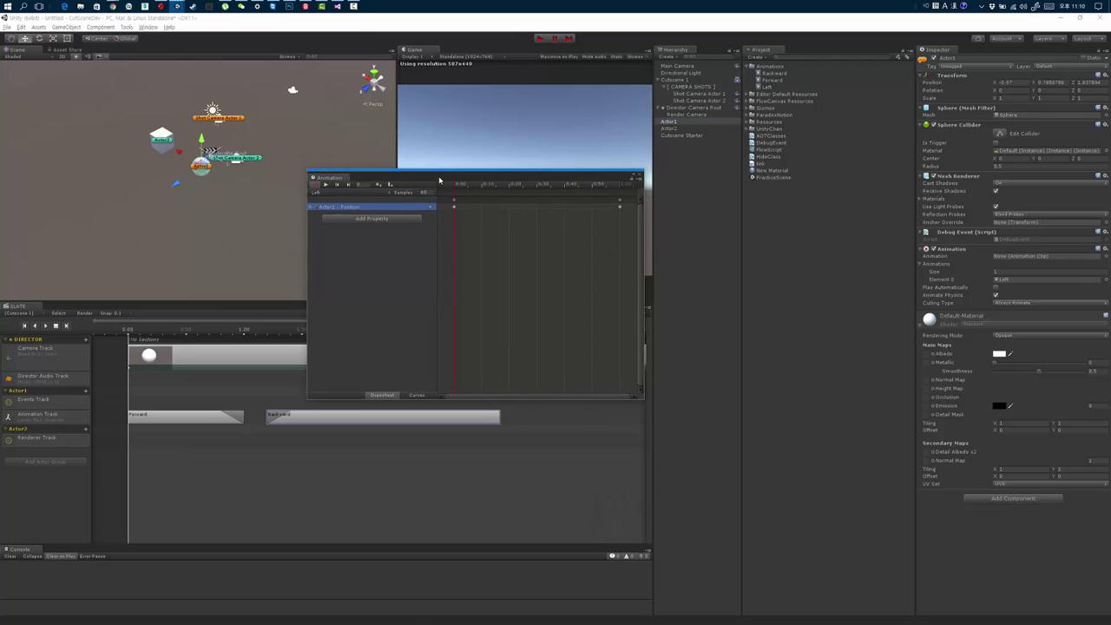
{"action": "left_click", "coordinate": [457, 187]}
{"action": "left_click_drag", "start_coordinate": [503, 186], "coordinate": [452, 187]}
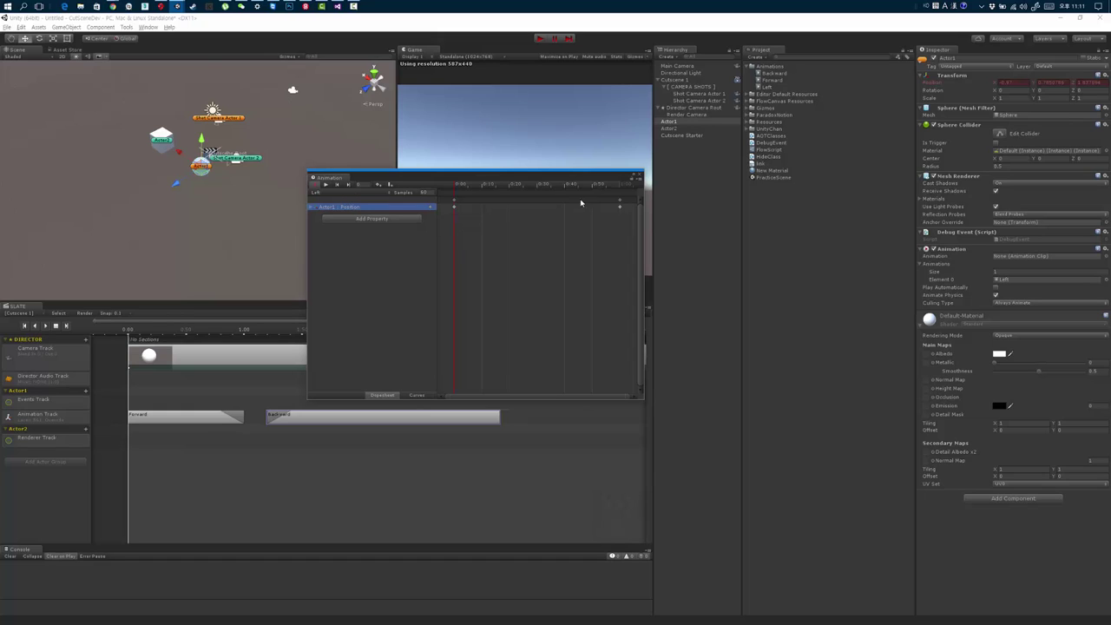
Set Actor1's Animation component to hold 3 animations.
{"action": "left_click", "coordinate": [770, 74]}
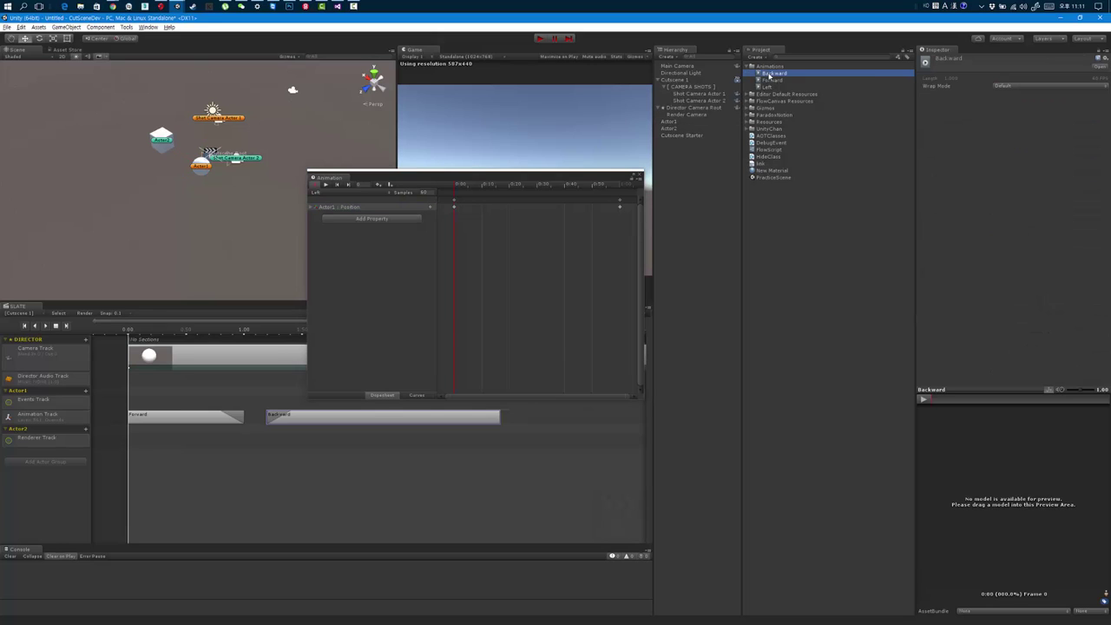
{"action": "left_click", "coordinate": [673, 122]}
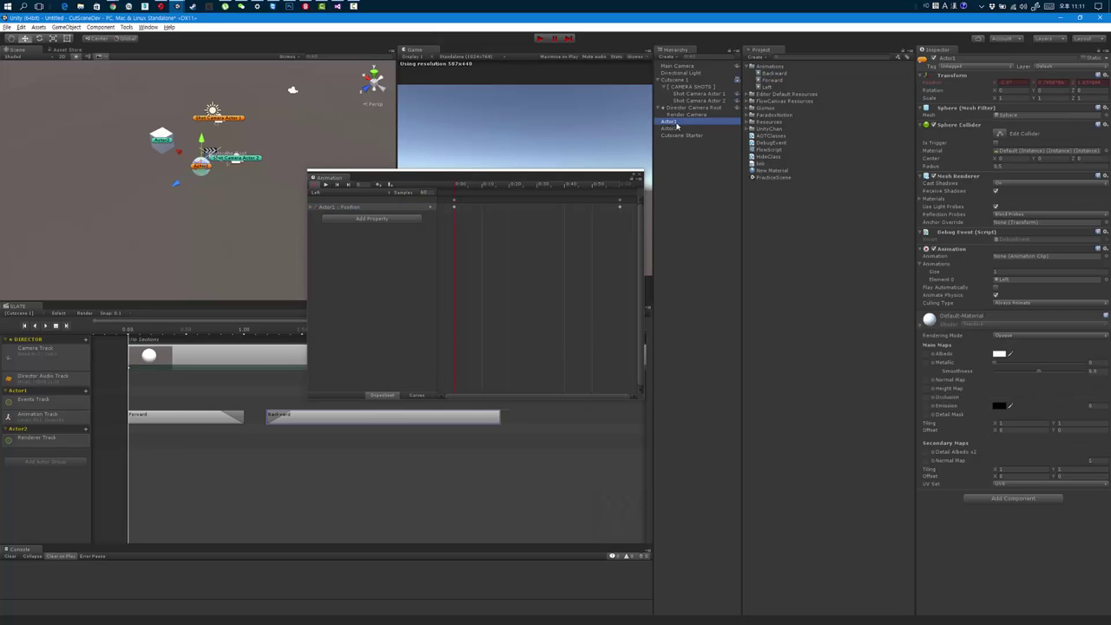
{"action": "left_click", "coordinate": [1010, 272]}
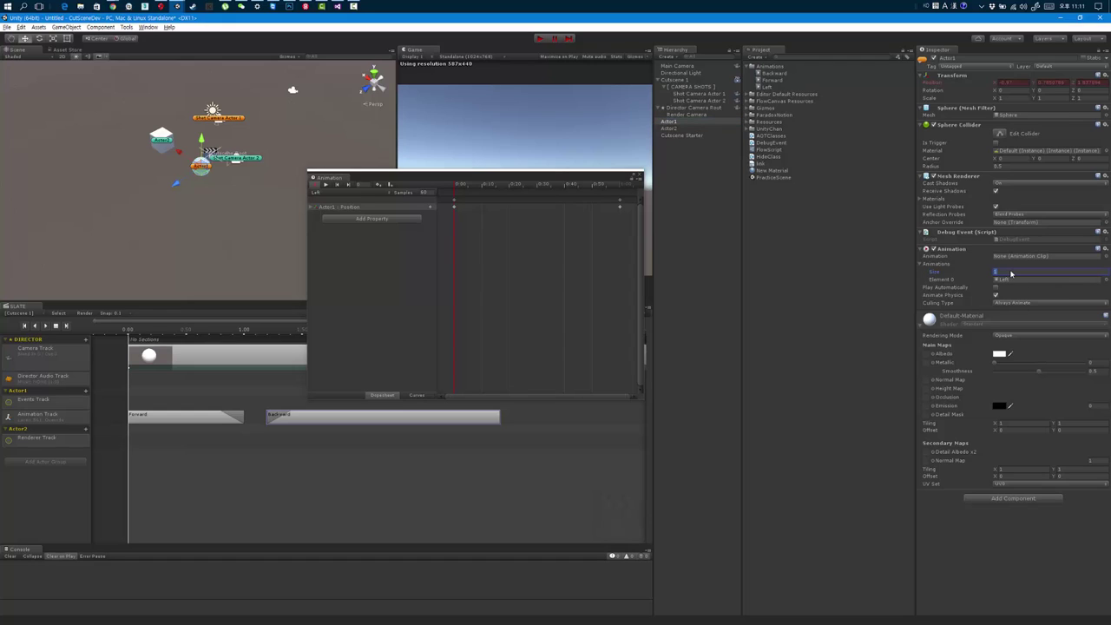
{"action": "type", "text": "3"}
{"action": "key", "text": "Return"}
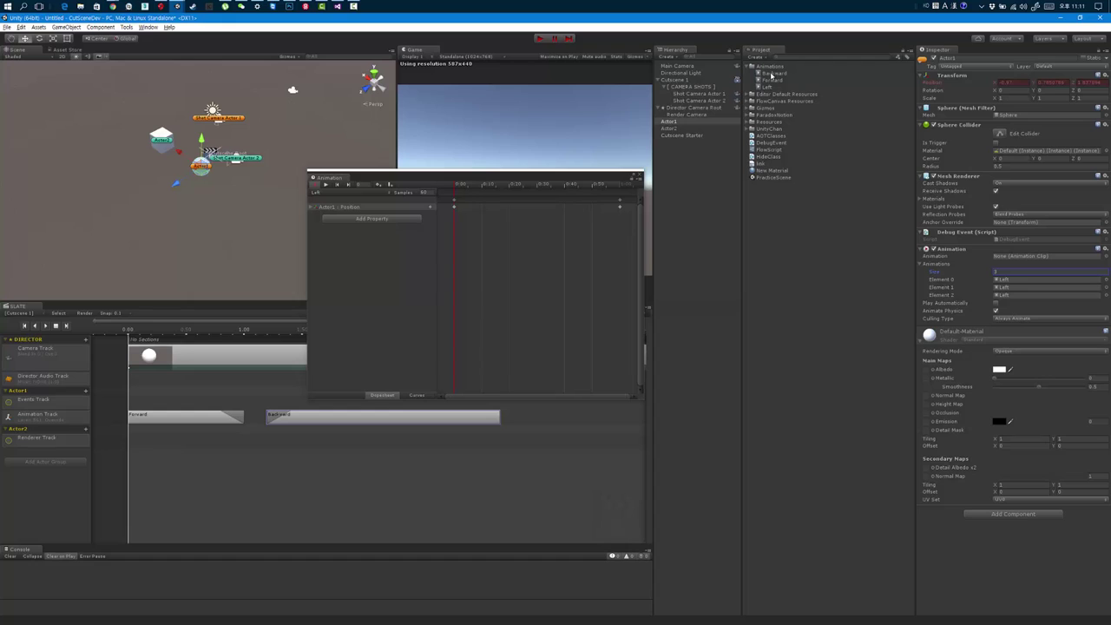
Put Forward and Backward in the first two animation slots and open Backward in the animation editor.
{"action": "left_click_drag", "start_coordinate": [771, 74], "coordinate": [1008, 280]}
{"action": "left_click_drag", "start_coordinate": [772, 73], "coordinate": [1011, 289]}
{"action": "left_click", "coordinate": [346, 193]}
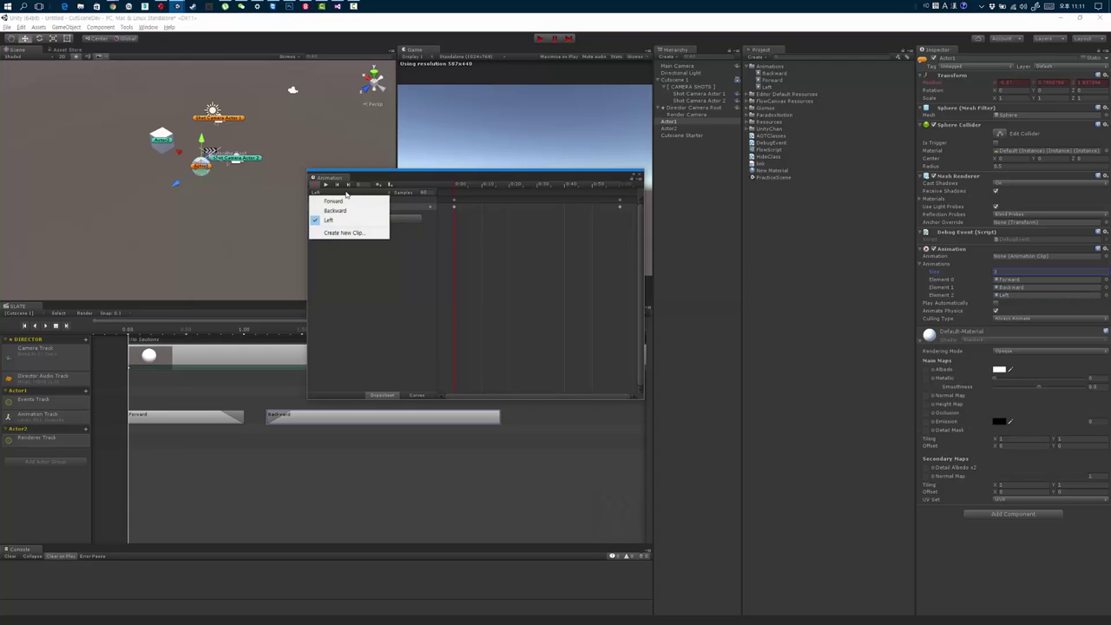
{"action": "left_click", "coordinate": [340, 210]}
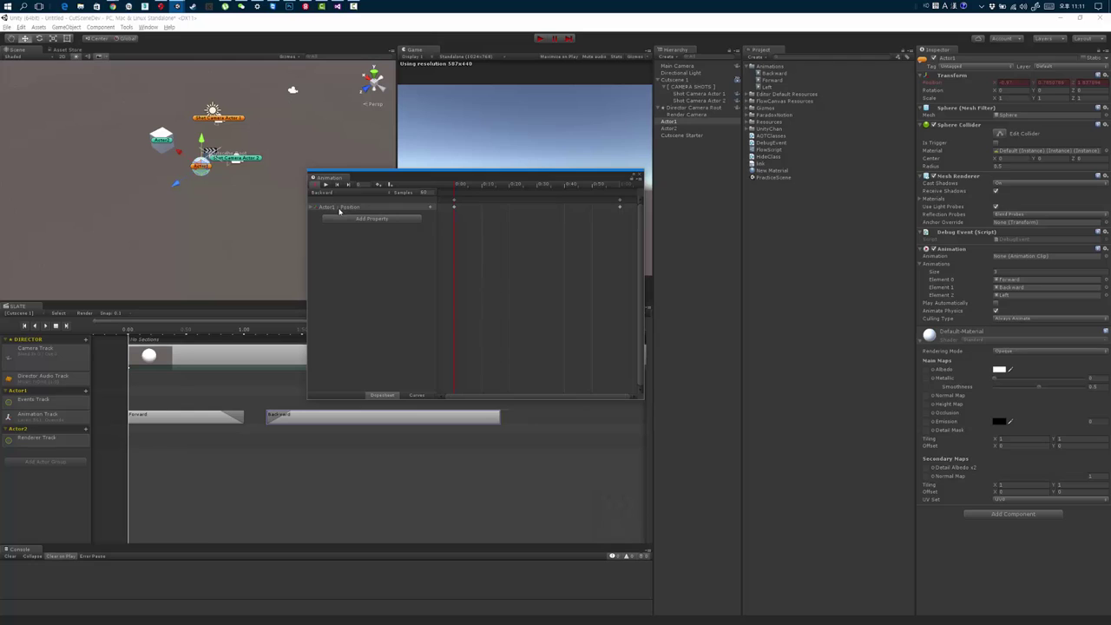
Expand the Backward clip's Position into x, y, z and select its start keyframes.
{"action": "left_click", "coordinate": [311, 208]}
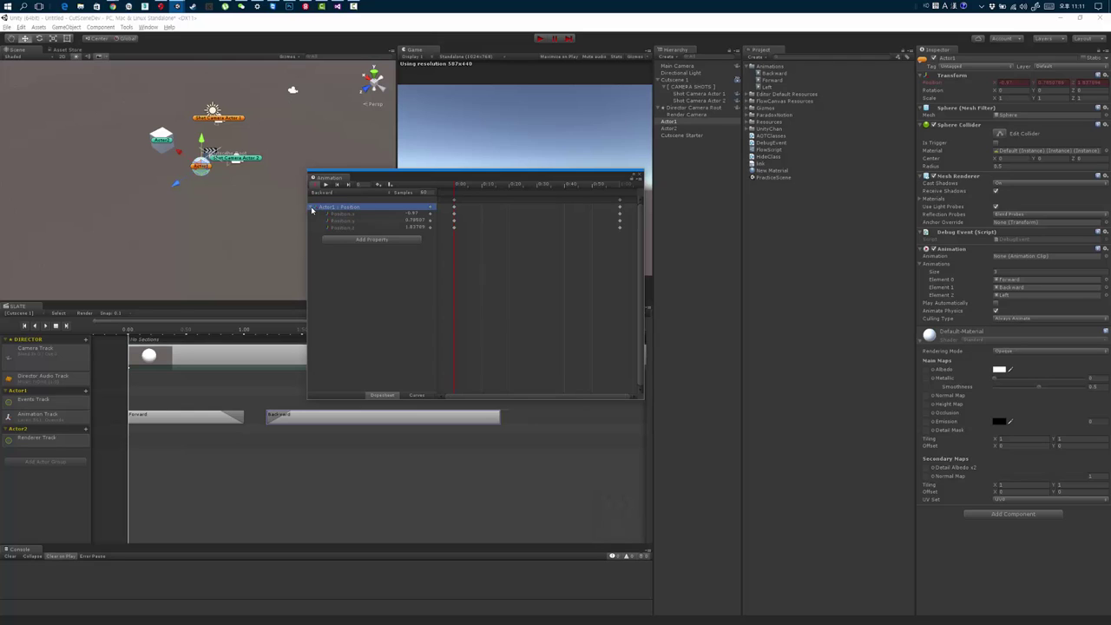
{"action": "left_click", "coordinate": [489, 257]}
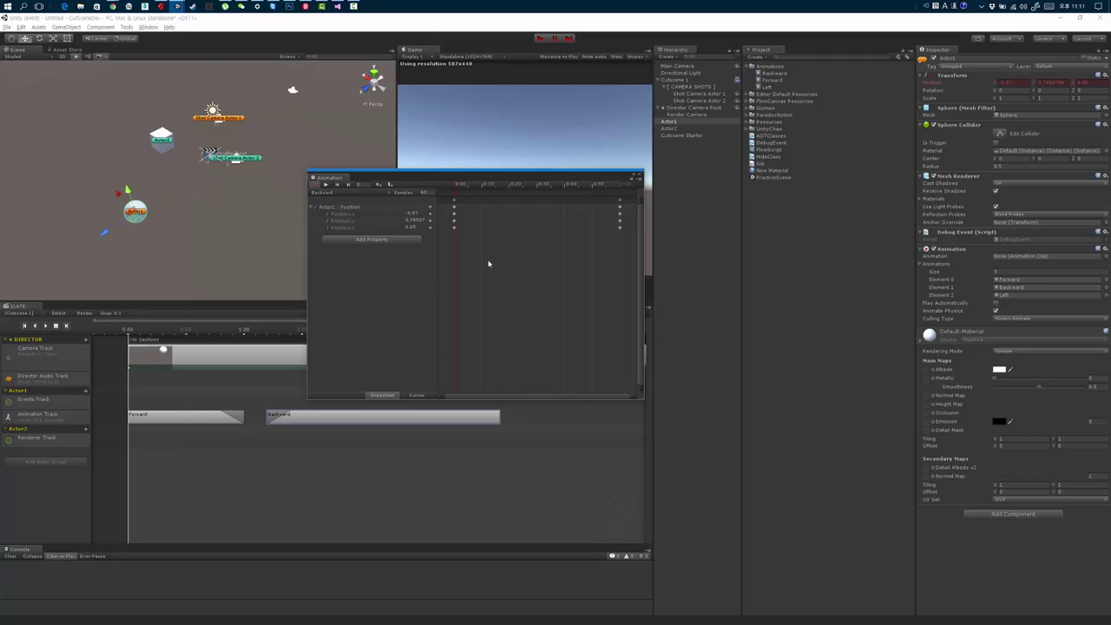
{"action": "left_click_drag", "start_coordinate": [498, 271], "coordinate": [447, 197]}
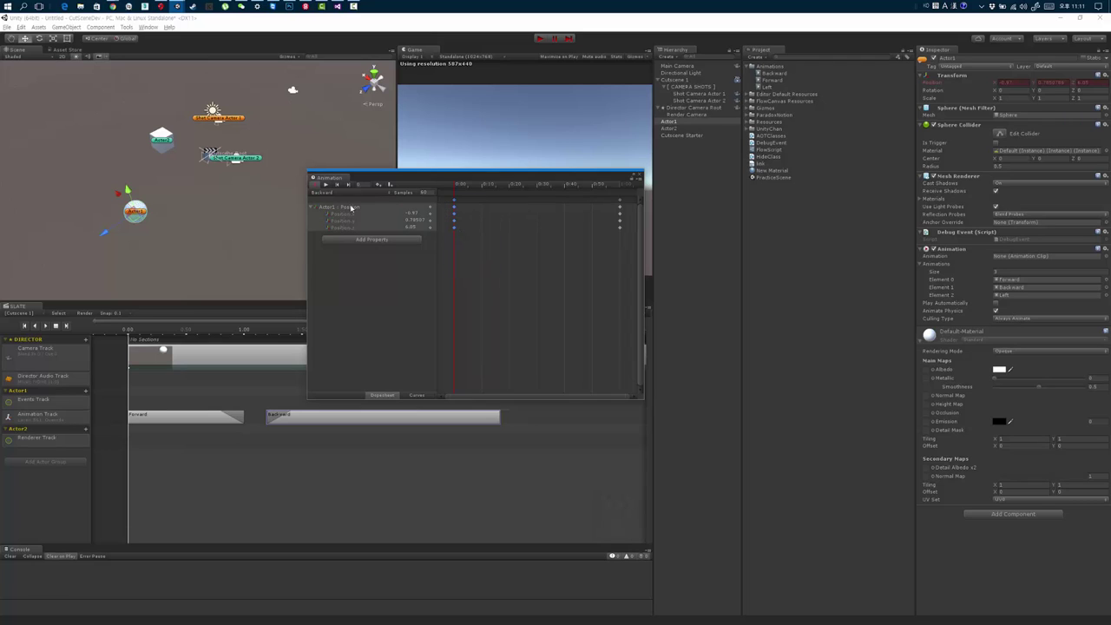
Switch the animation editor to the Left clip and delete its keyframes at frame 60.
{"action": "left_click", "coordinate": [322, 192]}
{"action": "left_click", "coordinate": [330, 221]}
{"action": "left_click_drag", "start_coordinate": [460, 187], "coordinate": [498, 187]}
{"action": "left_click_drag", "start_coordinate": [457, 186], "coordinate": [619, 192]}
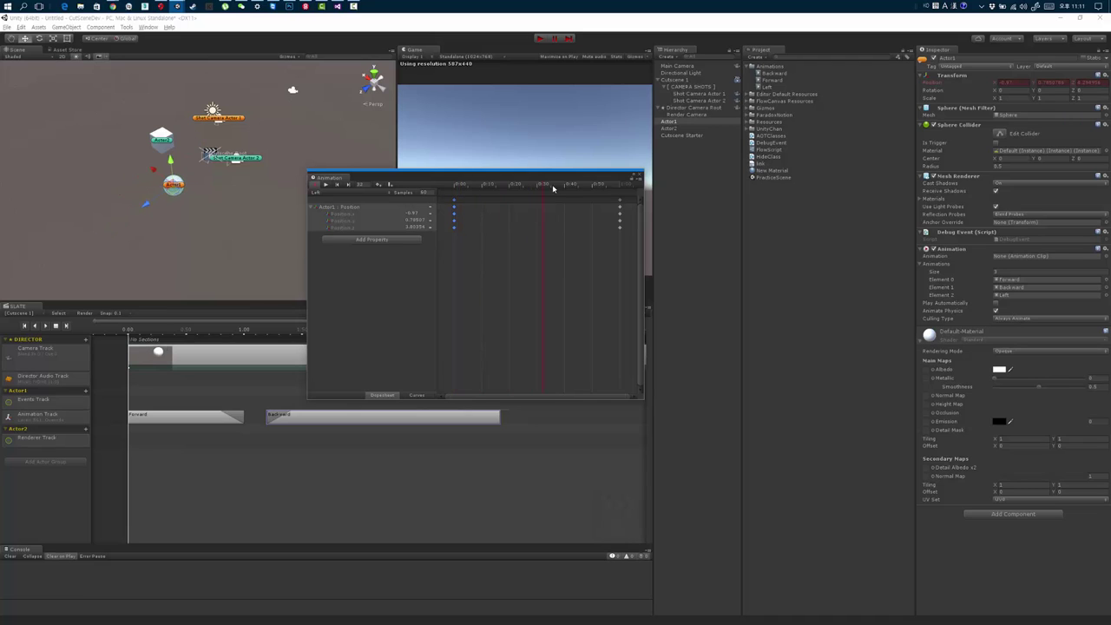
{"action": "left_click", "coordinate": [620, 208]}
{"action": "right_click", "coordinate": [620, 209]}
{"action": "left_click", "coordinate": [647, 218]}
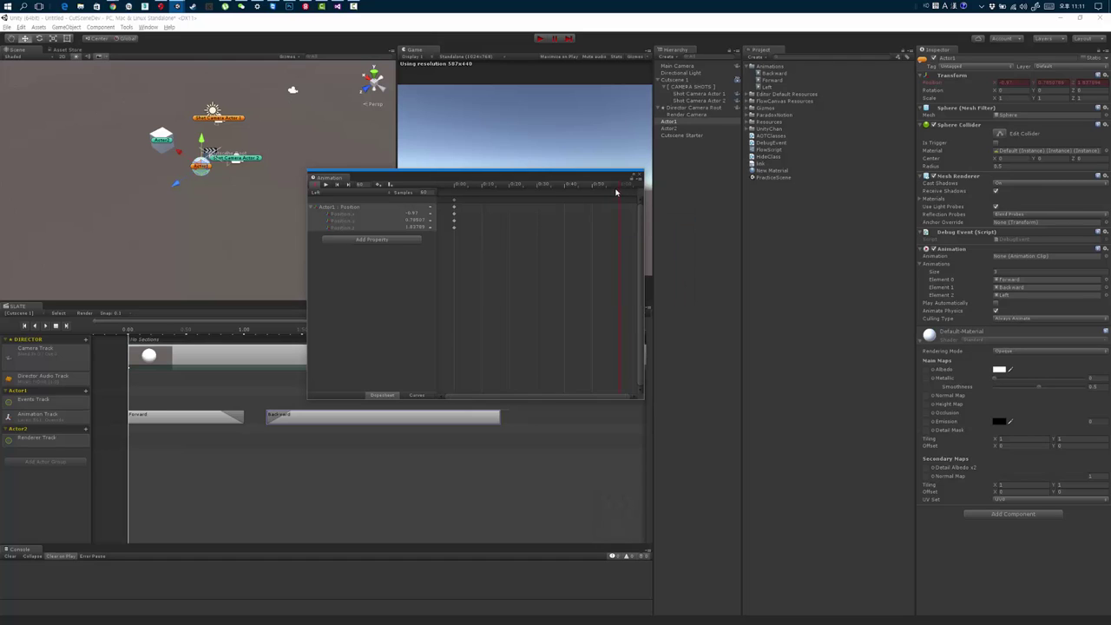
Preview Actor1 moving sideways across the Left clip's keyframes, from x about -4.97 to -6.05.
{"action": "left_click_drag", "start_coordinate": [517, 185], "coordinate": [455, 185]}
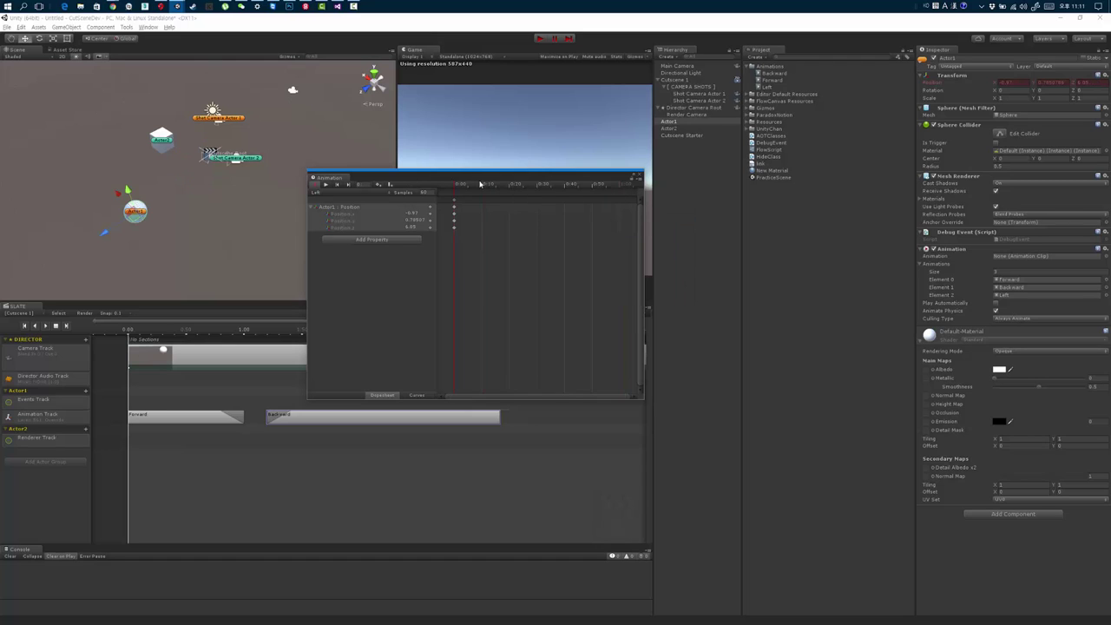
{"action": "left_click_drag", "start_coordinate": [599, 186], "coordinate": [621, 189]}
{"action": "middle_click_drag", "start_coordinate": [122, 217], "coordinate": [144, 178]}
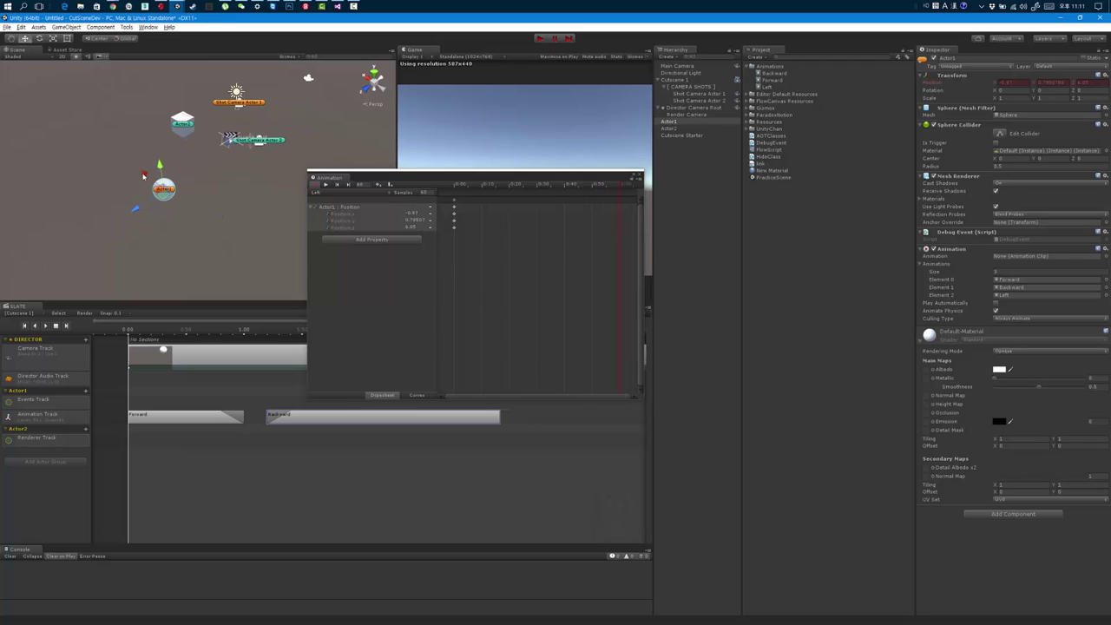
{"action": "mouse_move", "coordinate": [128, 193]}
{"action": "left_mouse_down", "text": "alt"}
{"action": "mouse_move", "coordinate": [191, 158]}
{"action": "mouse_move", "coordinate": [137, 204]}
{"action": "mouse_move", "coordinate": [191, 180]}
{"action": "mouse_move", "coordinate": [209, 191]}
{"action": "left_mouse_up", "text": "alt"}
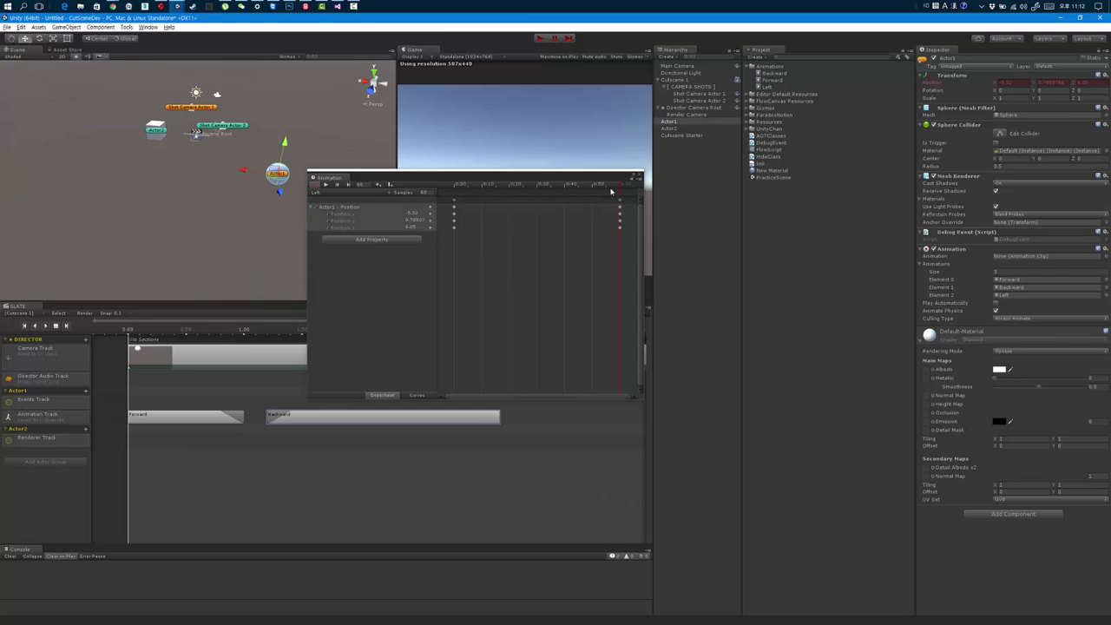
{"action": "left_click_drag", "start_coordinate": [611, 186], "coordinate": [453, 186]}
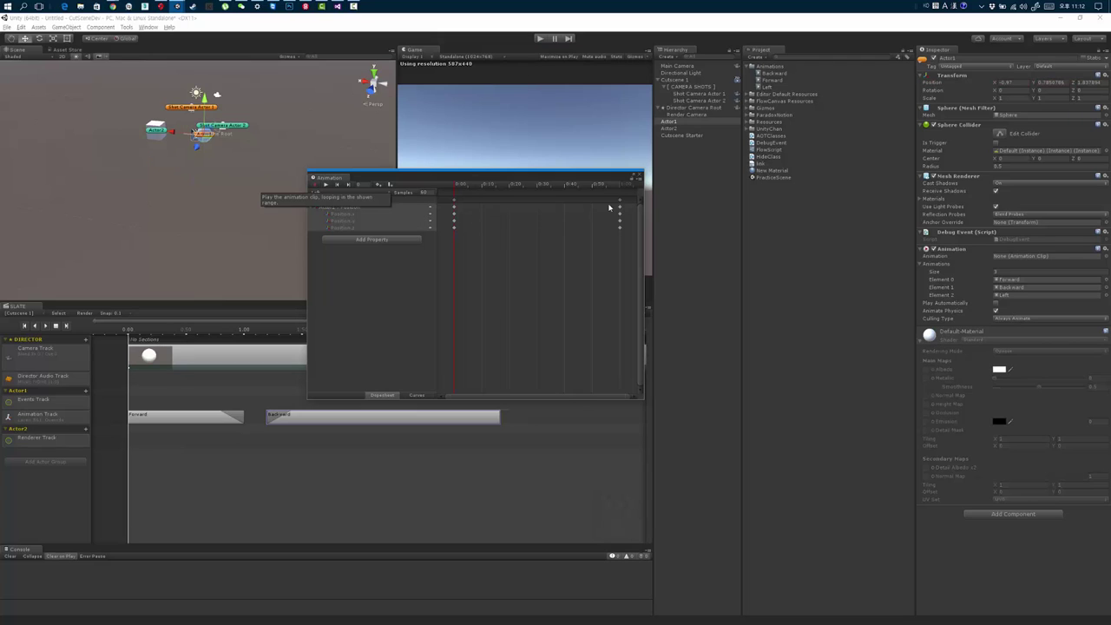
Close the Animation window, shift Backward to 2.7 s, and add an empty clip at 1.4 s.
{"action": "left_click", "coordinate": [639, 176]}
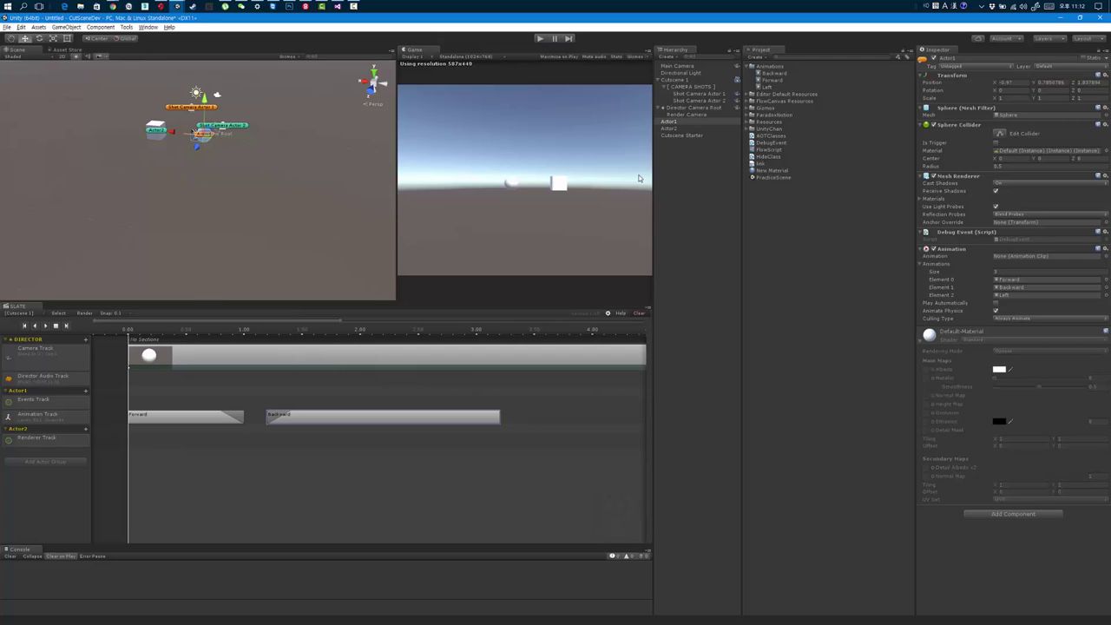
{"action": "left_click", "coordinate": [340, 427]}
{"action": "mouse_move", "coordinate": [327, 425]}
{"action": "left_mouse_down"}
{"action": "mouse_move", "coordinate": [279, 426]}
{"action": "mouse_move", "coordinate": [325, 423]}
{"action": "left_mouse_up"}
{"action": "right_click", "coordinate": [305, 418]}
{"action": "left_click", "coordinate": [339, 420]}
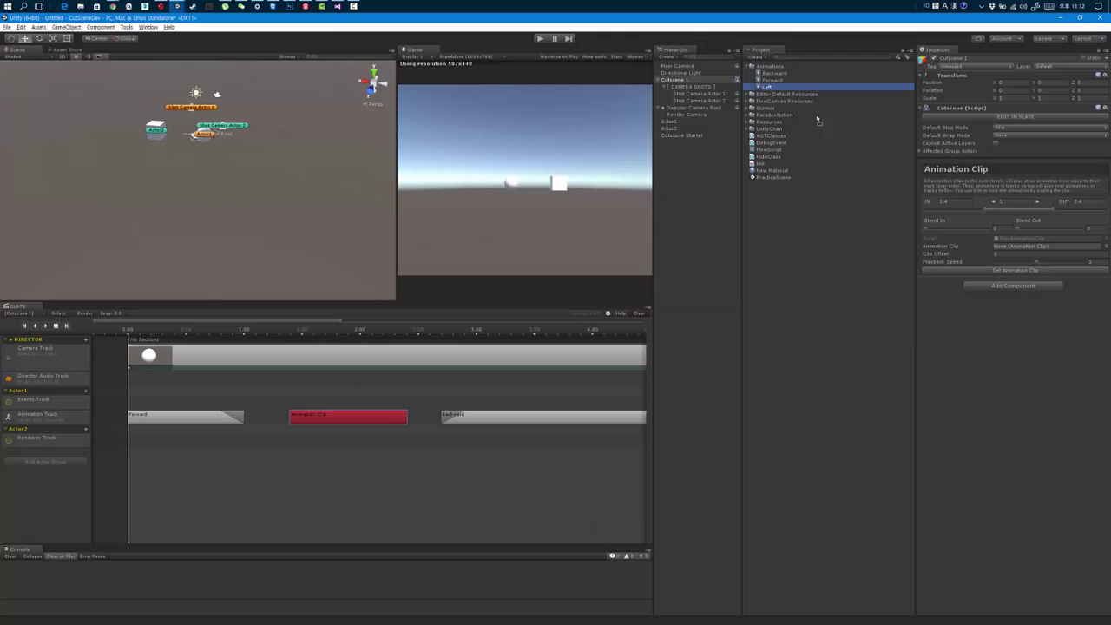
Assign the Left animation to the new clip and remove the Forward clip's blend-out.
{"action": "left_click_drag", "start_coordinate": [763, 88], "coordinate": [1011, 248]}
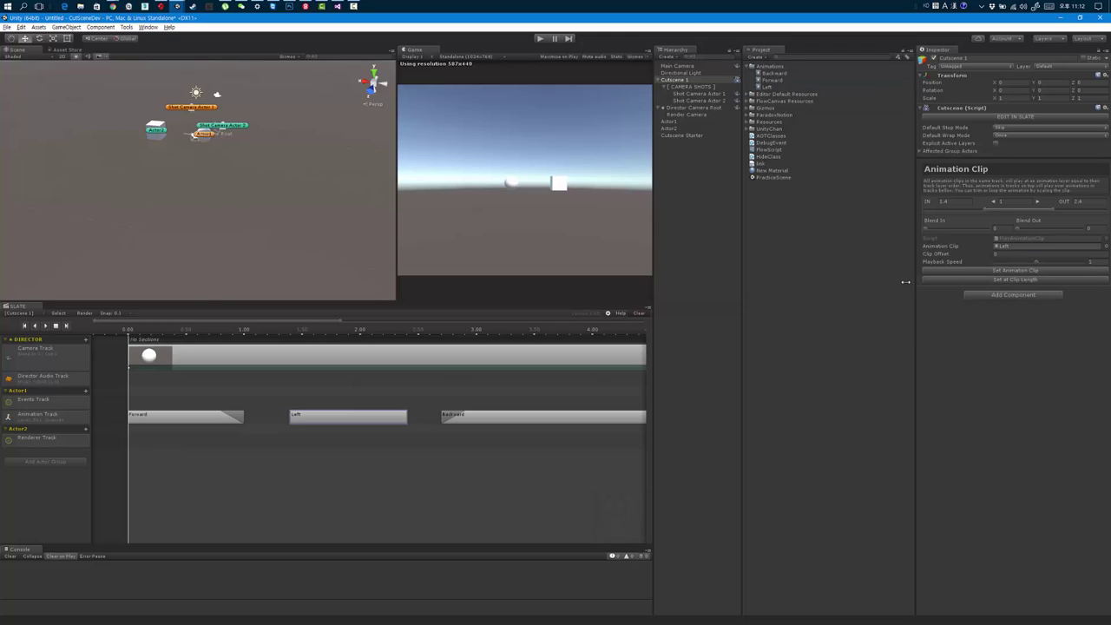
{"action": "left_click_drag", "start_coordinate": [362, 422], "coordinate": [287, 427]}
{"action": "left_click", "coordinate": [186, 422]}
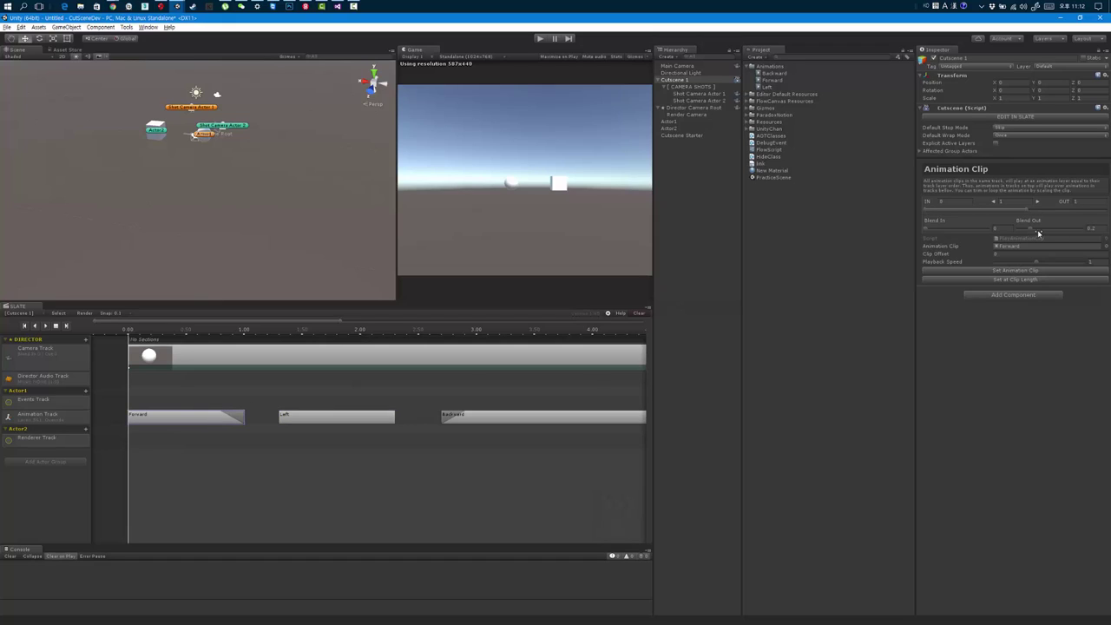
{"action": "left_click_drag", "start_coordinate": [1039, 233], "coordinate": [959, 226]}
Set the Left clip to 0.5 playback speed at its full clip length.
{"action": "left_click", "coordinate": [356, 417]}
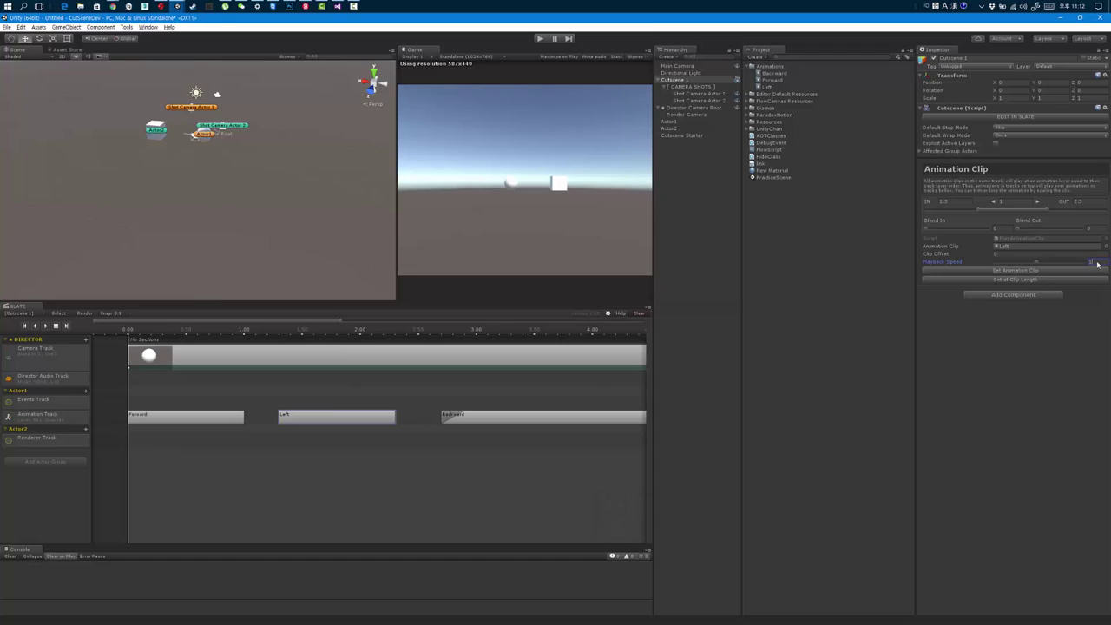
{"action": "left_click", "coordinate": [1052, 281]}
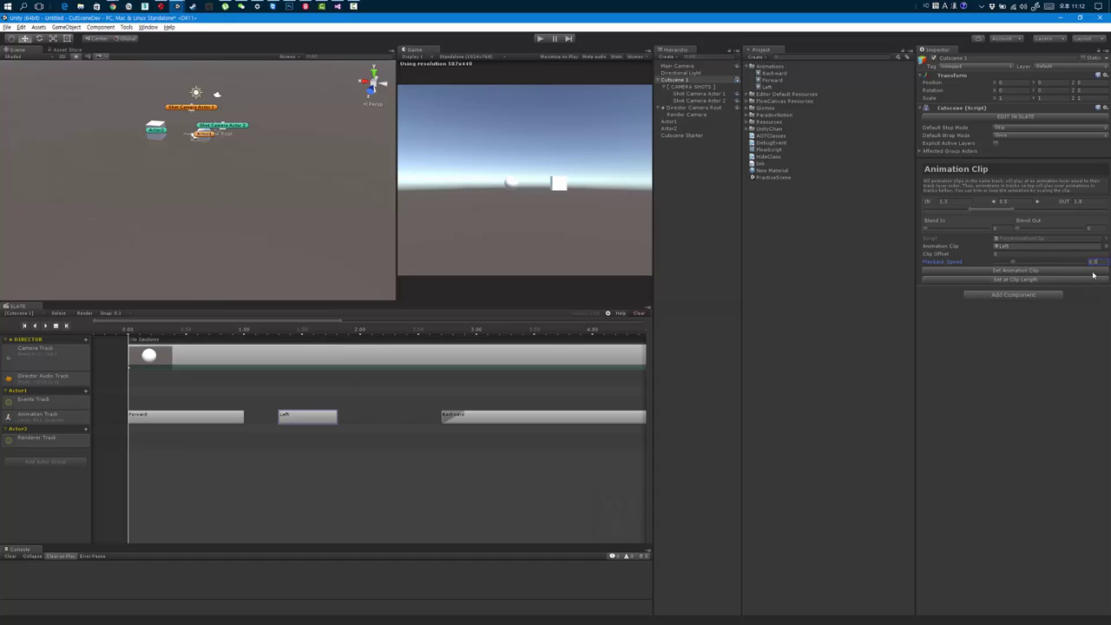
{"action": "left_click", "coordinate": [1076, 280]}
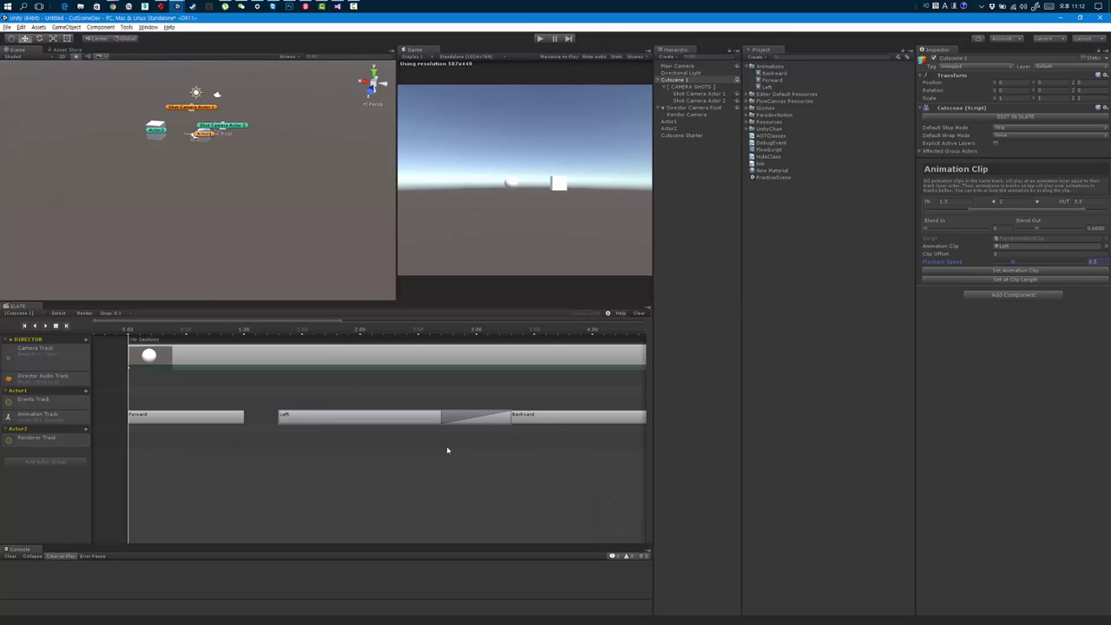
Move the Backward clip later to start at about 3.5 s.
{"action": "left_click", "coordinate": [546, 422]}
{"action": "scroll", "coordinate": [442, 434], "scroll_direction": "right", "scroll_amount": 3}
{"action": "left_click_drag", "start_coordinate": [440, 426], "coordinate": [556, 420]}
{"action": "scroll", "coordinate": [390, 416], "scroll_direction": "left", "scroll_amount": 3}
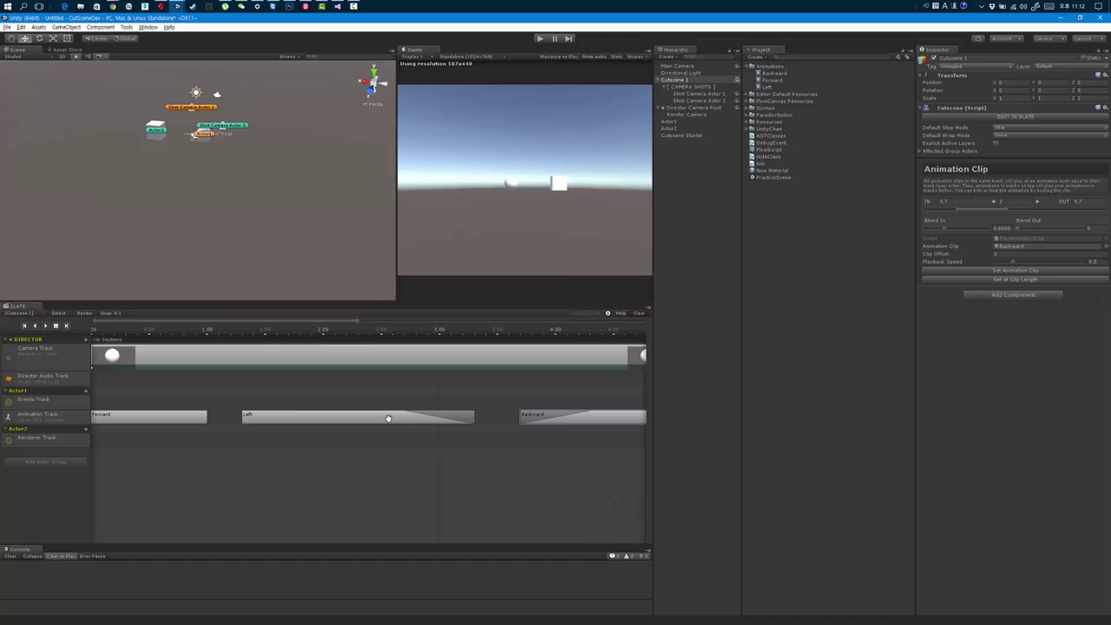
Remove the Left clip's blend-out and nudge it slightly earlier.
{"action": "left_click", "coordinate": [339, 422]}
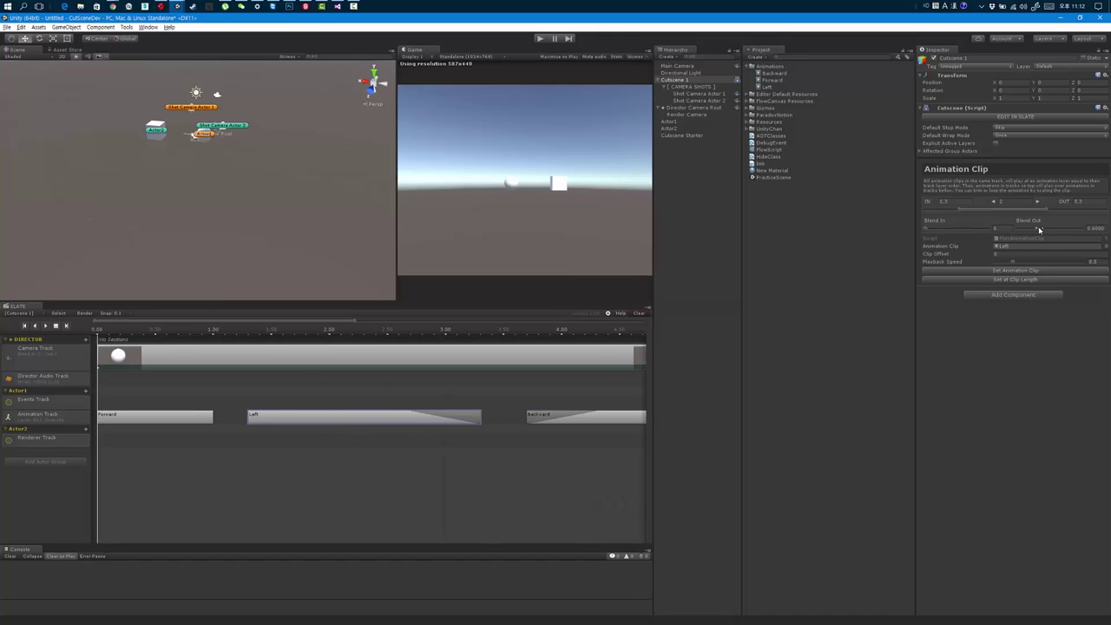
{"action": "left_click_drag", "start_coordinate": [1038, 229], "coordinate": [995, 233]}
{"action": "scroll", "coordinate": [330, 434], "scroll_direction": "left", "scroll_amount": 5}
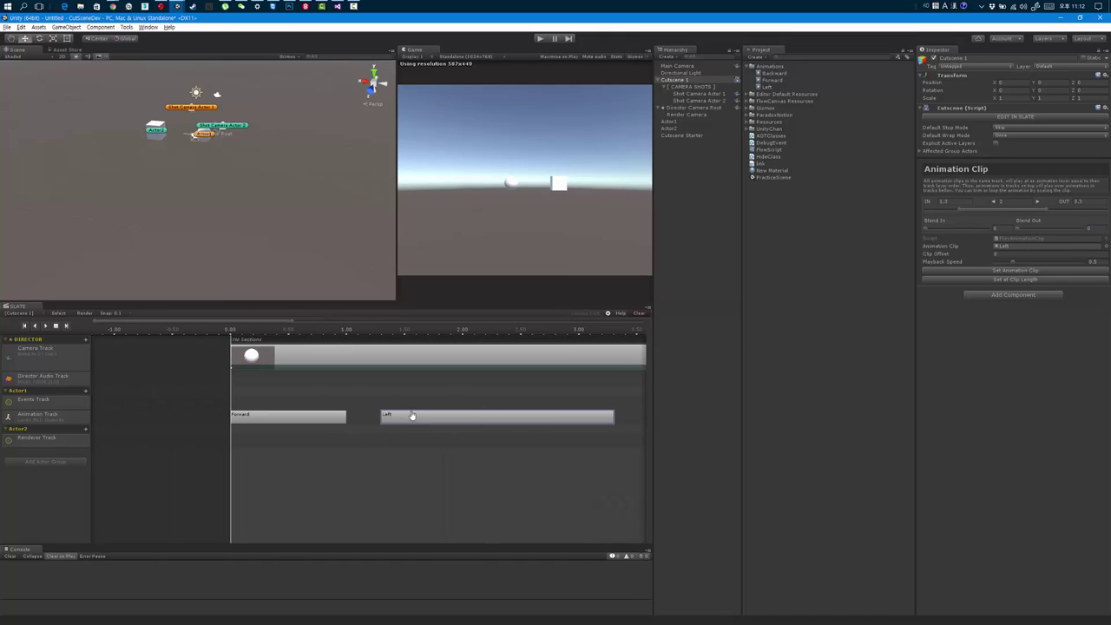
{"action": "mouse_move", "coordinate": [412, 421]}
{"action": "left_mouse_down"}
{"action": "mouse_move", "coordinate": [387, 425]}
{"action": "mouse_move", "coordinate": [428, 425]}
{"action": "left_mouse_up"}
{"action": "scroll", "coordinate": [307, 391], "scroll_direction": "right", "scroll_amount": 3}
{"action": "scroll", "coordinate": [312, 397], "scroll_direction": "down", "scroll_amount": 3}
Preview the cutscene, then overlap the Left clip onto the end of Forward.
{"action": "key", "text": "space"}
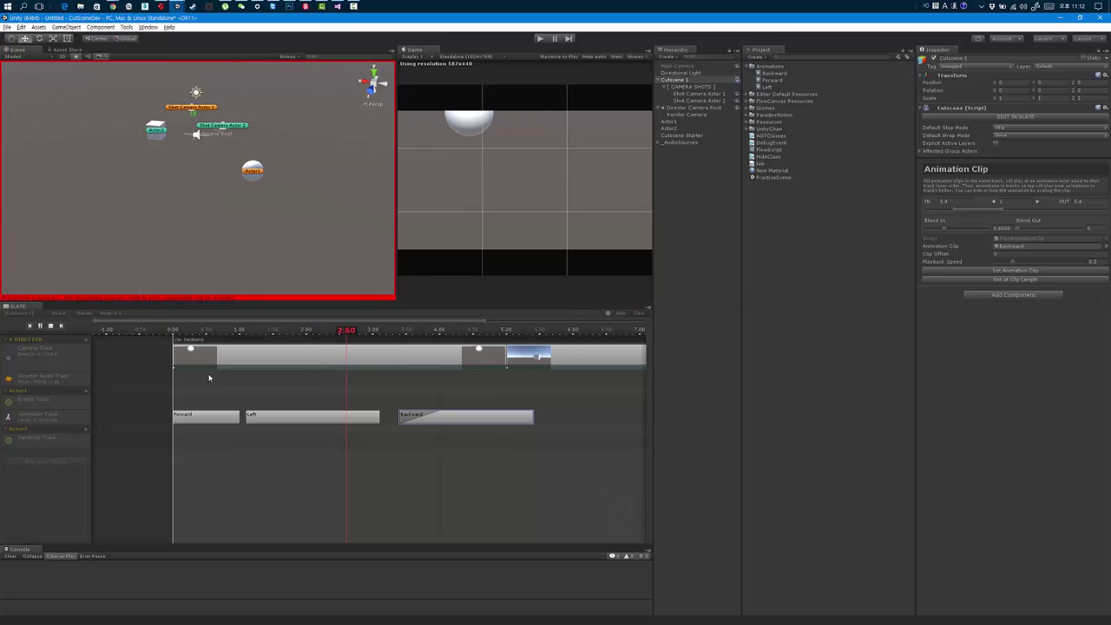
{"action": "key", "text": "space"}
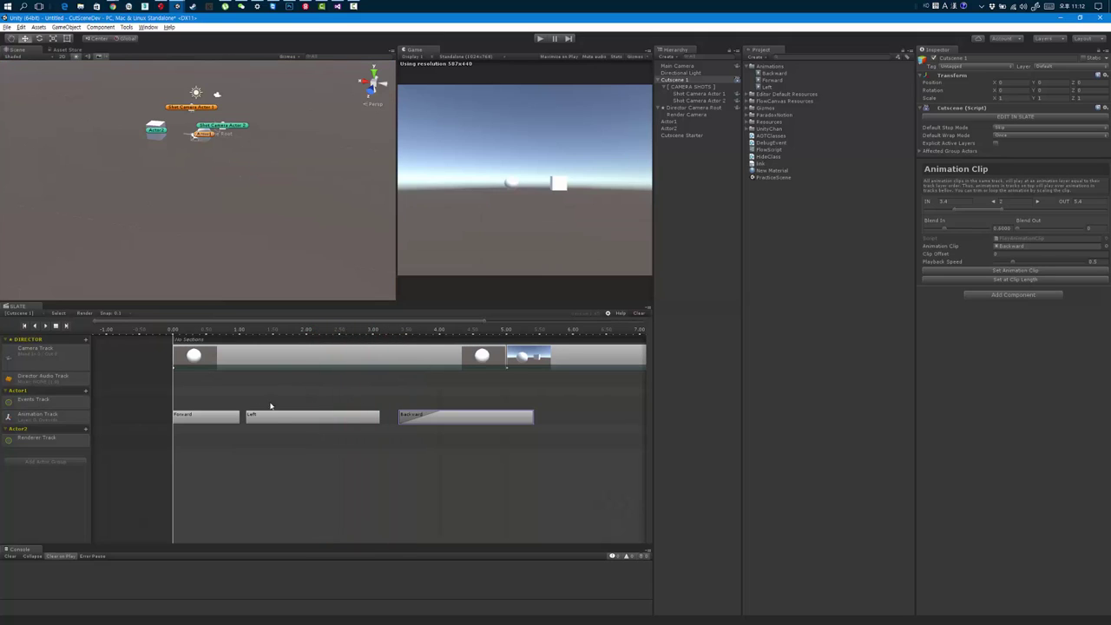
{"action": "left_click", "coordinate": [274, 419]}
{"action": "left_click_drag", "start_coordinate": [274, 419], "coordinate": [255, 419]}
{"action": "scroll", "coordinate": [251, 392], "scroll_direction": "up", "scroll_amount": 2}
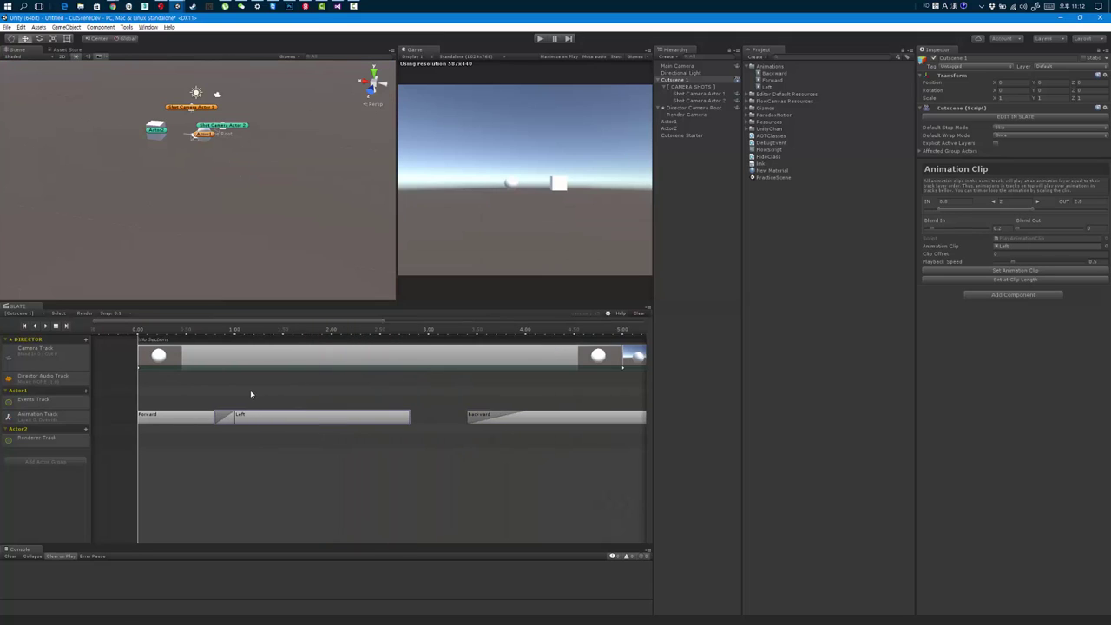
{"action": "middle_click_drag", "start_coordinate": [251, 391], "coordinate": [304, 402]}
Start Left at 0.6 s and overlap Backward onto Left at 2.3 s, previewing playback.
{"action": "key", "text": "space"}
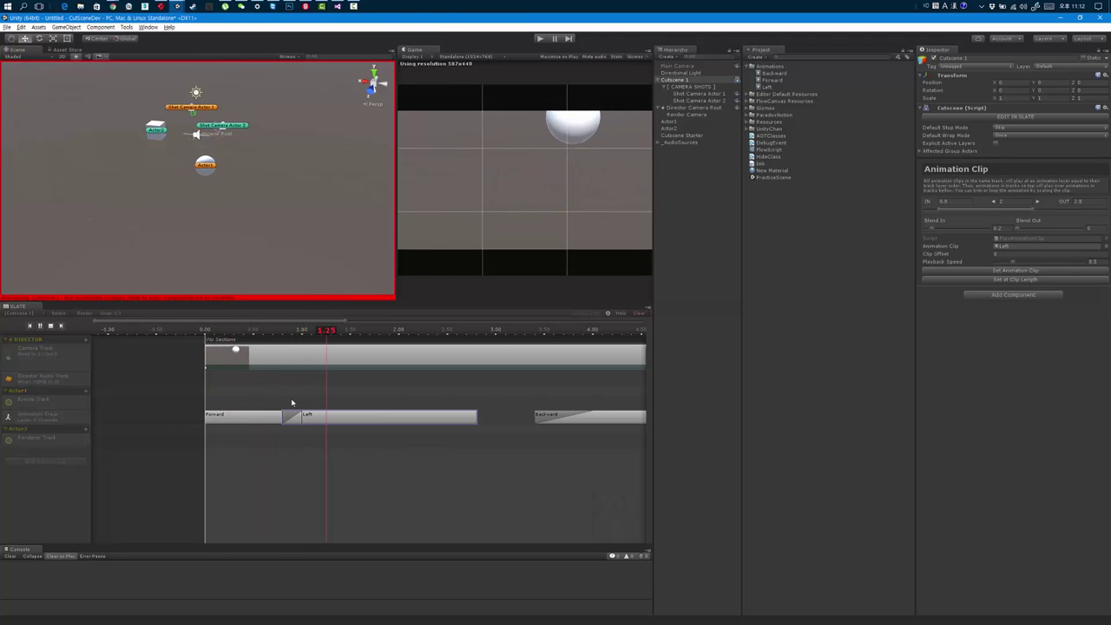
{"action": "key", "text": "space"}
{"action": "left_click_drag", "start_coordinate": [322, 422], "coordinate": [303, 422]}
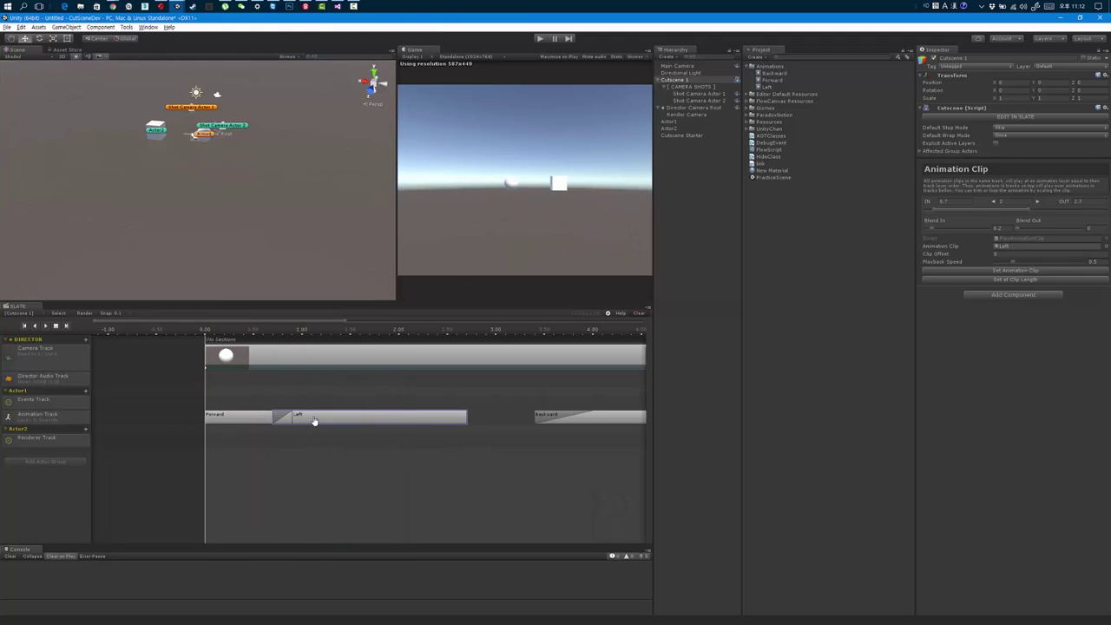
{"action": "key", "text": "space"}
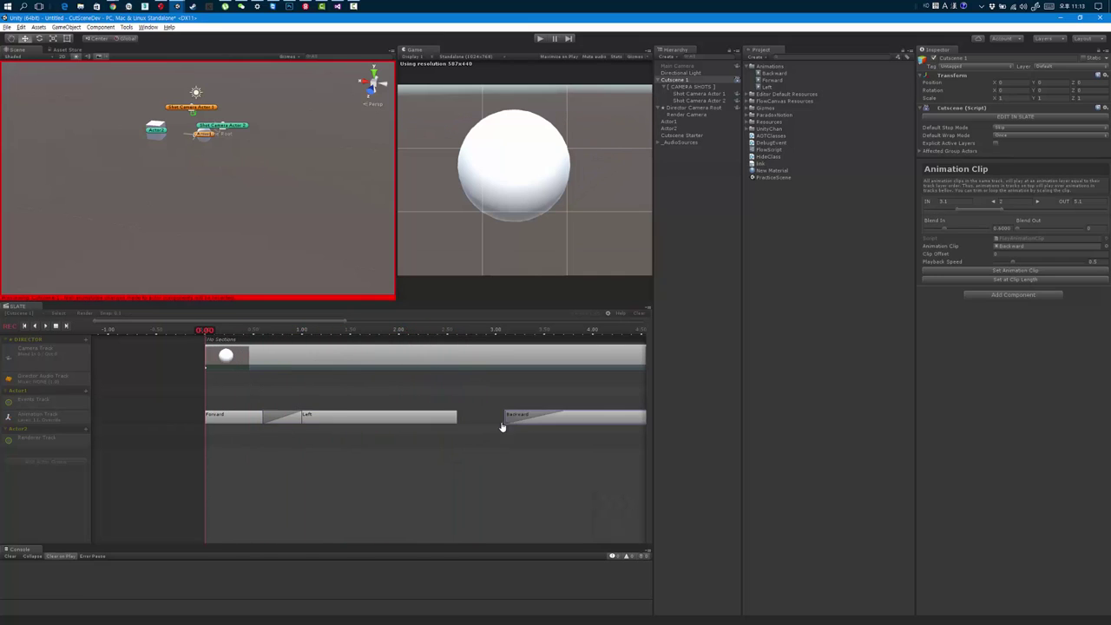
{"action": "left_click_drag", "start_coordinate": [556, 419], "coordinate": [446, 428]}
{"action": "key", "text": "space"}
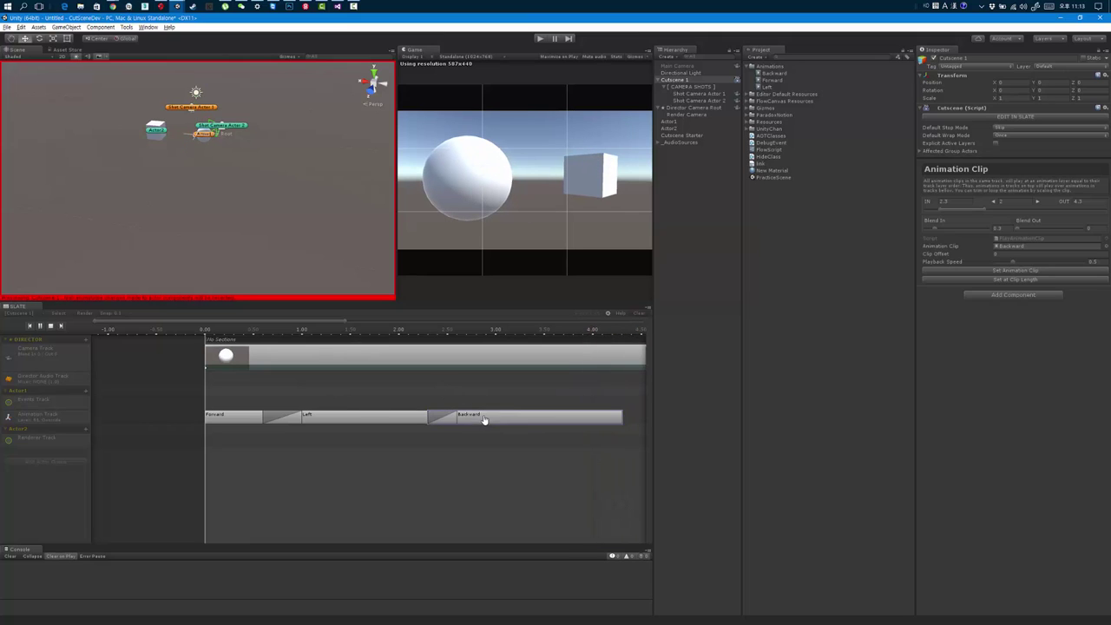
Move the Backward clip to about 4.6–6.6 s, leaving a gap after Left.
{"action": "left_click_drag", "start_coordinate": [484, 419], "coordinate": [522, 418]}
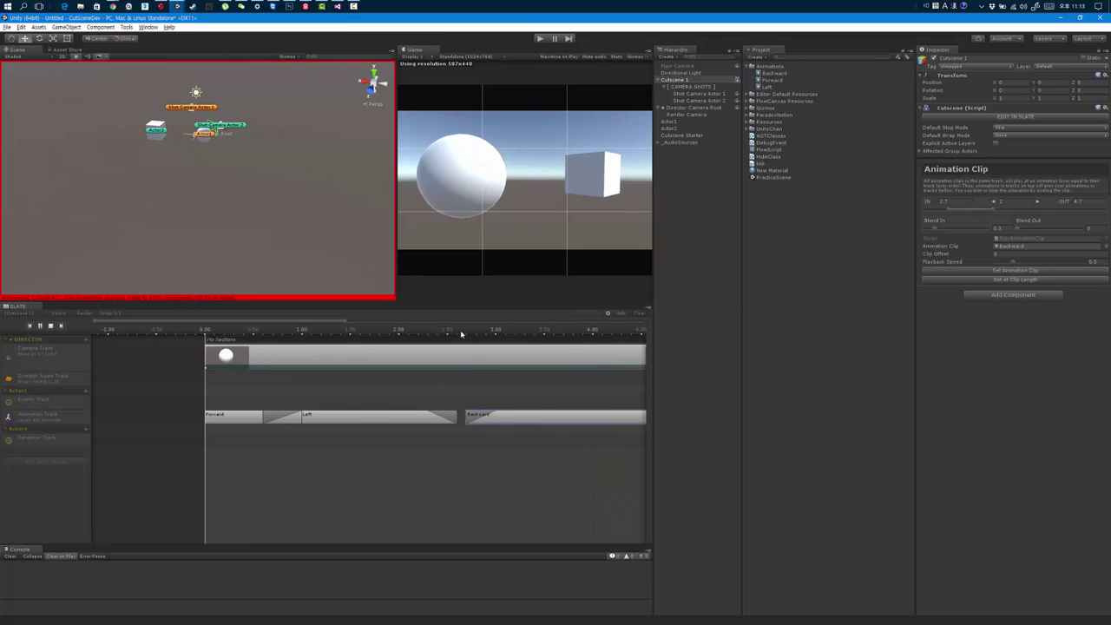
{"action": "mouse_move", "coordinate": [478, 330]}
{"action": "left_mouse_down"}
{"action": "mouse_move", "coordinate": [496, 331]}
{"action": "mouse_move", "coordinate": [409, 337]}
{"action": "left_mouse_up"}
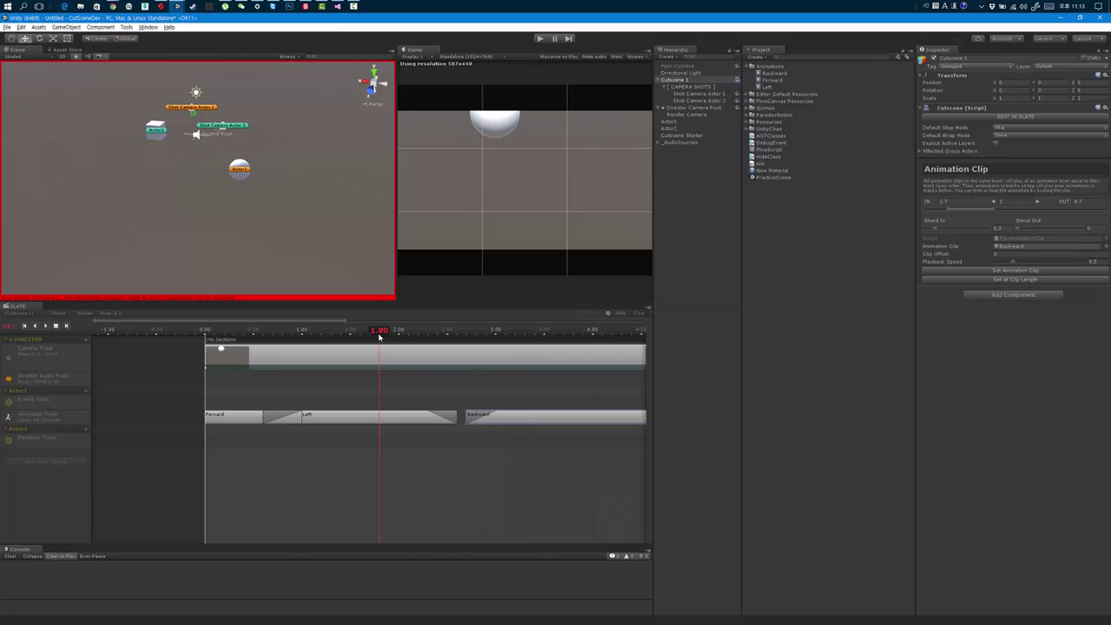
{"action": "left_click_drag", "start_coordinate": [521, 423], "coordinate": [637, 422]}
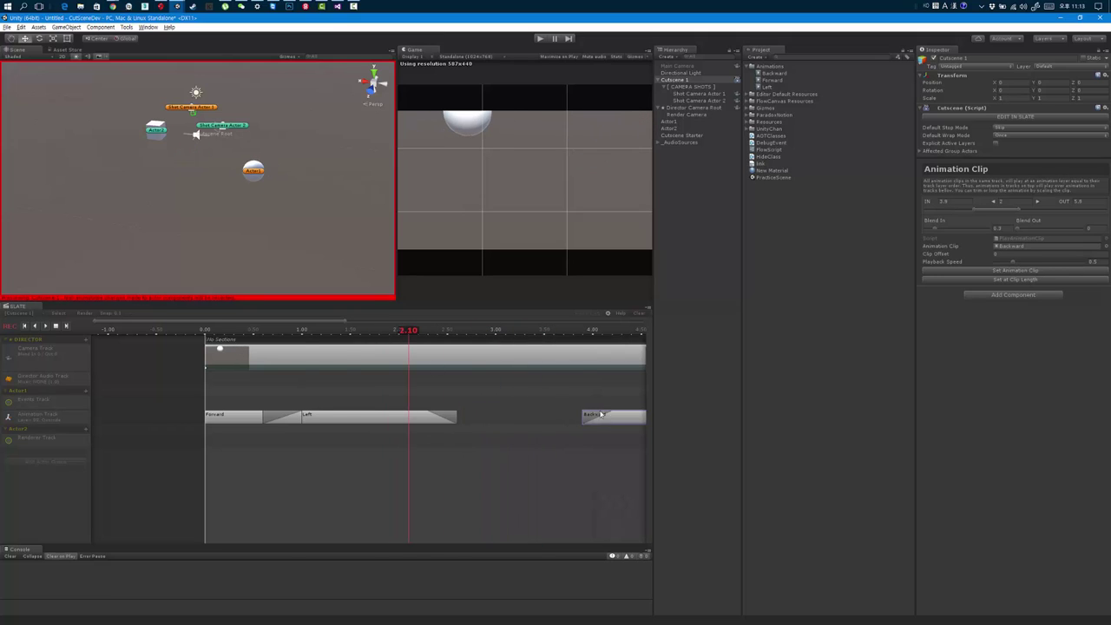
{"action": "scroll", "coordinate": [504, 434], "scroll_direction": "down", "scroll_amount": 3}
{"action": "left_click_drag", "start_coordinate": [466, 425], "coordinate": [510, 425]}
Set the preview time to 3.30 s and select the Left clip.
{"action": "left_click", "coordinate": [288, 421]}
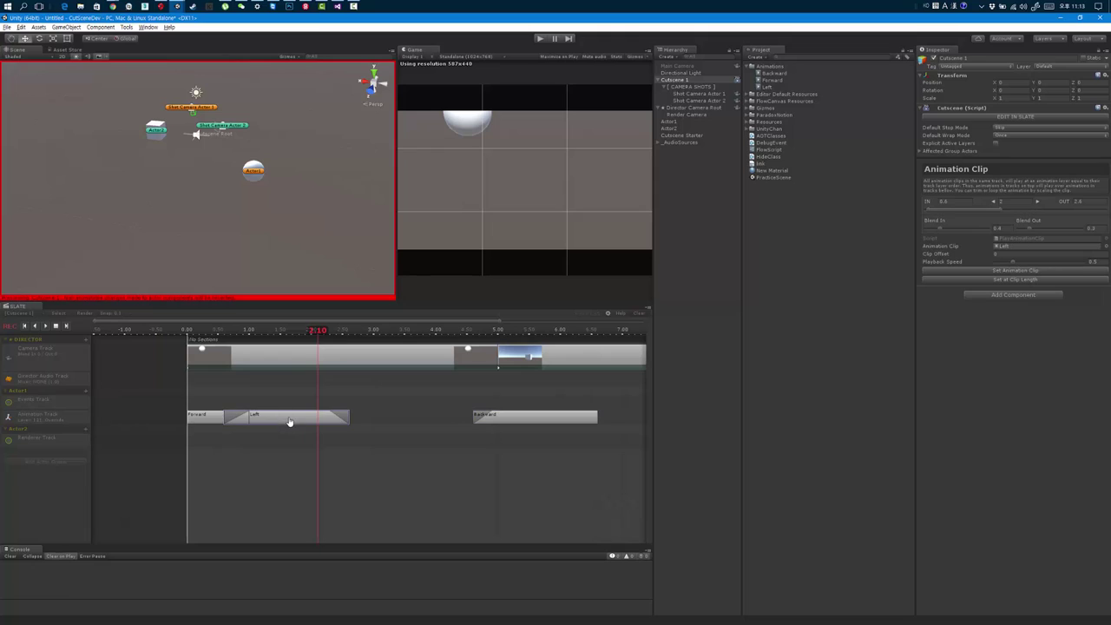
{"action": "left_click", "coordinate": [368, 419]}
{"action": "left_click_drag", "start_coordinate": [367, 330], "coordinate": [393, 331]}
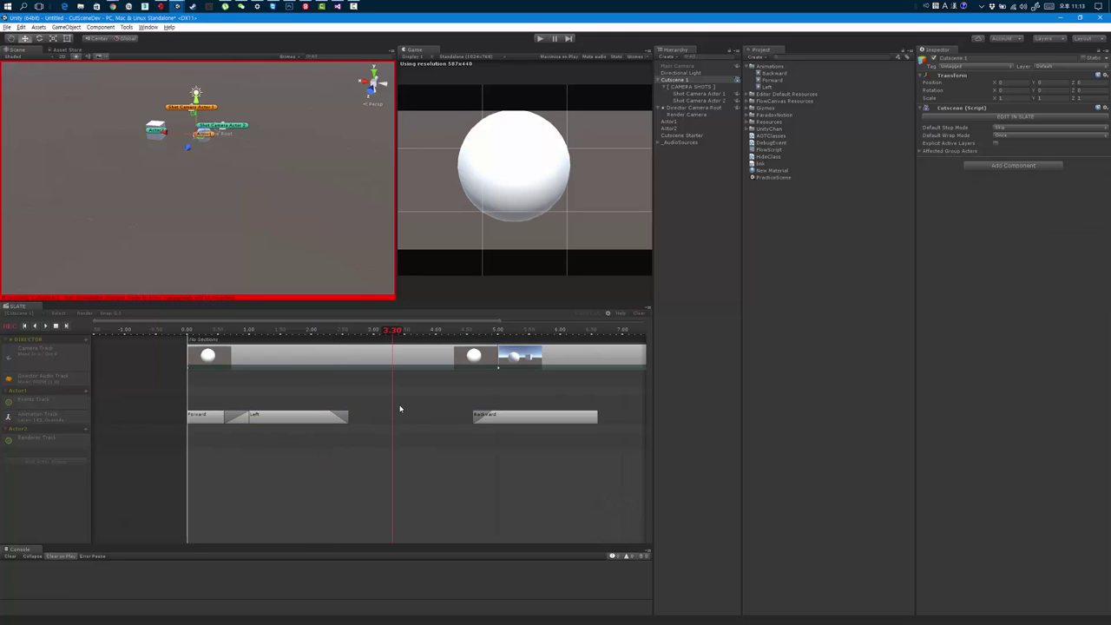
{"action": "left_click", "coordinate": [329, 419]}
Copy the Left clip, paste it at 3.30 s, and push Backward later to about 5.9 s.
{"action": "right_click", "coordinate": [319, 416]}
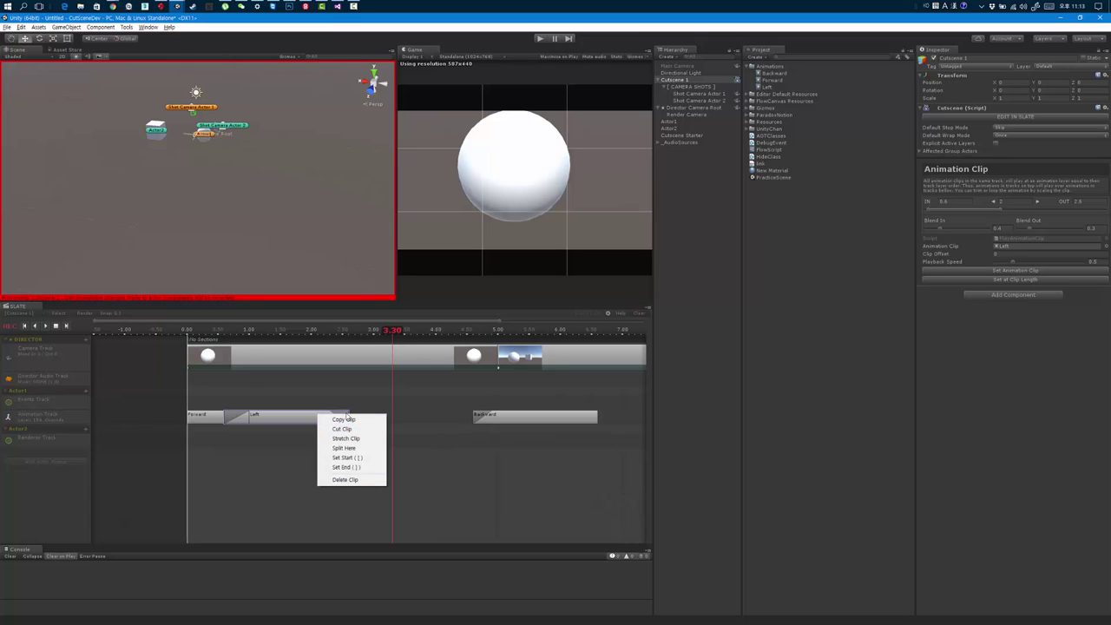
{"action": "left_click", "coordinate": [343, 419]}
{"action": "right_click", "coordinate": [409, 420]}
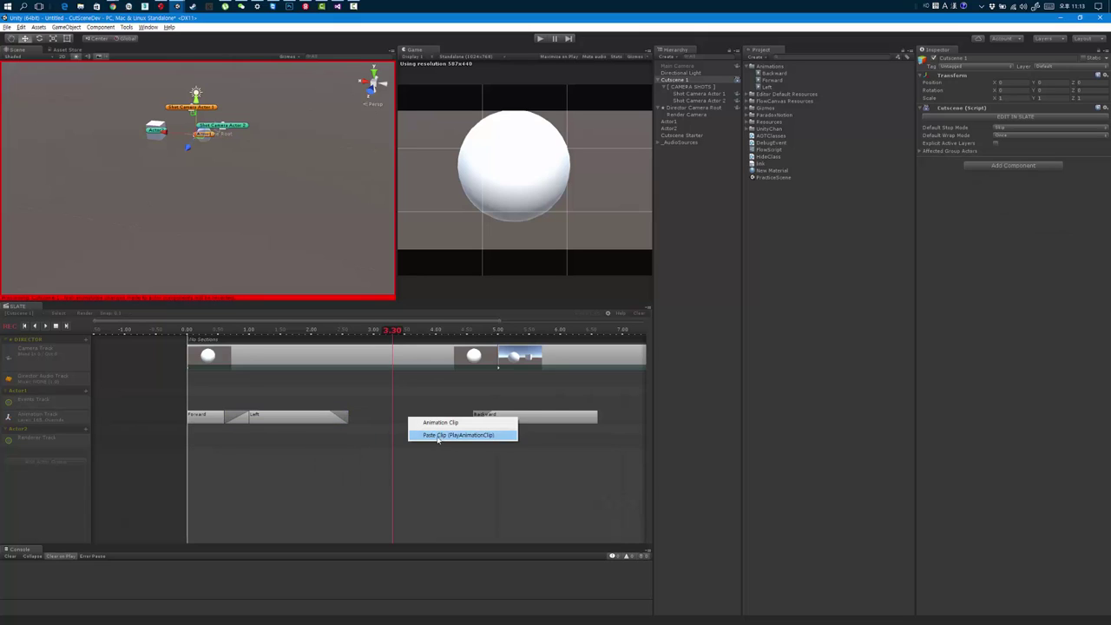
{"action": "left_click", "coordinate": [443, 435]}
{"action": "left_click_drag", "start_coordinate": [557, 421], "coordinate": [638, 420]}
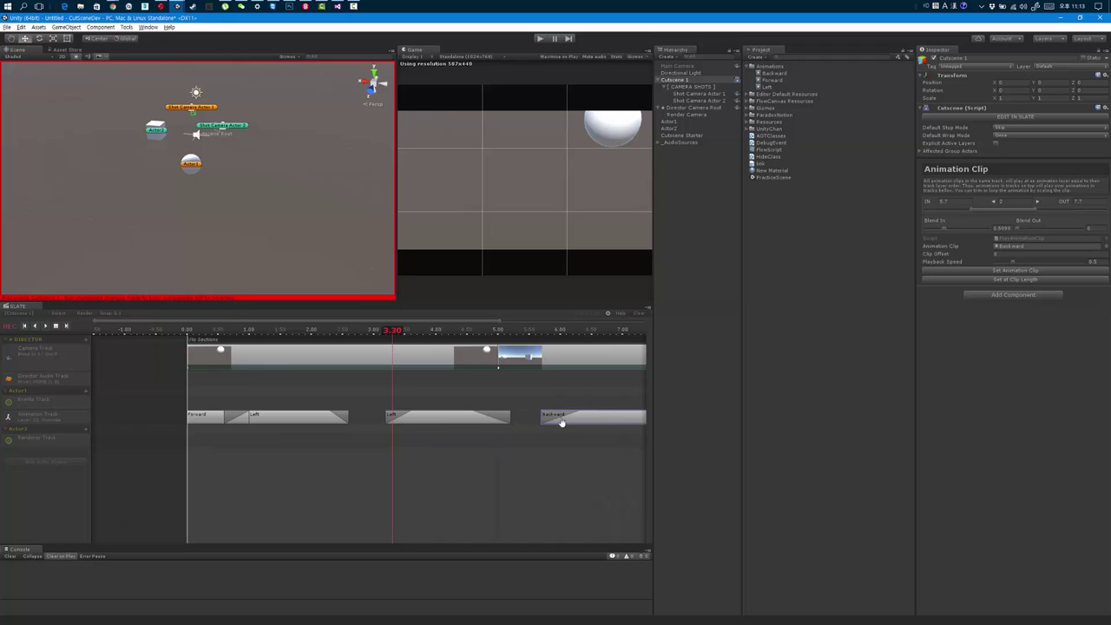
{"action": "left_click", "coordinate": [447, 423]}
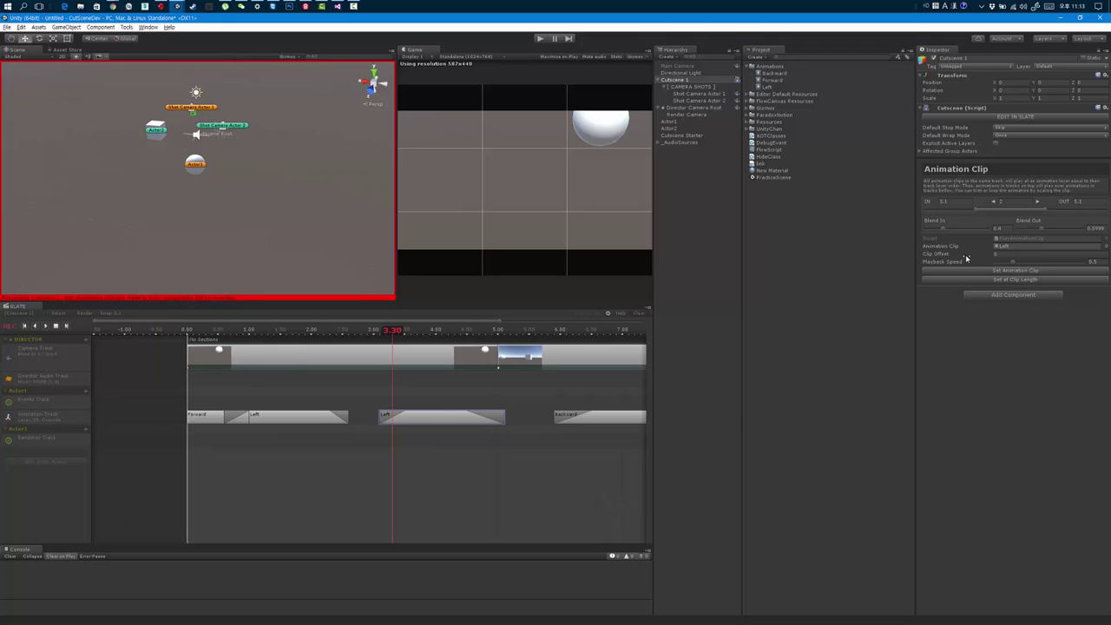
Enter a clip offset of -1 for the pasted Left clip and scrub the preview.
{"action": "mouse_move", "coordinate": [966, 259]}
{"action": "left_mouse_down"}
{"action": "mouse_move", "coordinate": [1010, 257]}
{"action": "mouse_move", "coordinate": [953, 261]}
{"action": "left_mouse_up"}
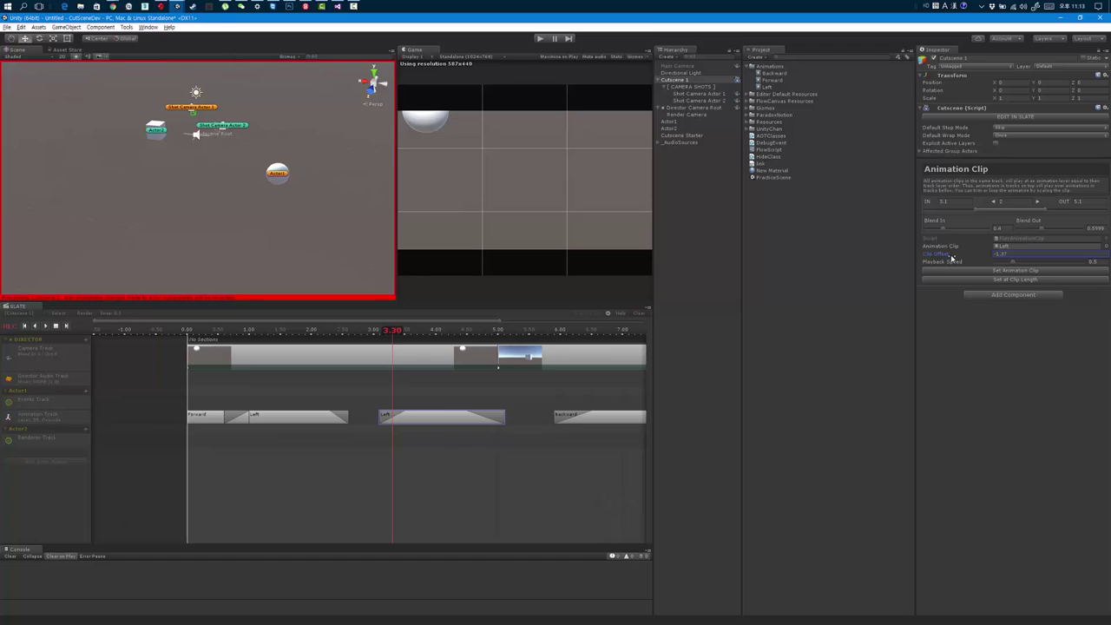
{"action": "left_click", "coordinate": [1023, 254]}
{"action": "type", "text": "-"}
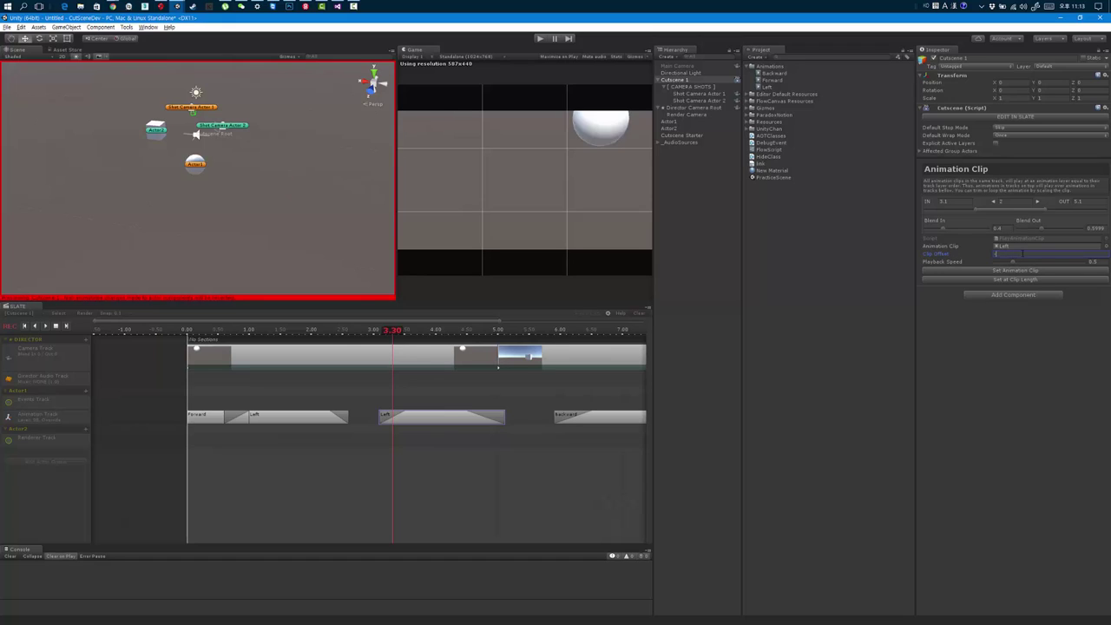
{"action": "type", "text": "1"}
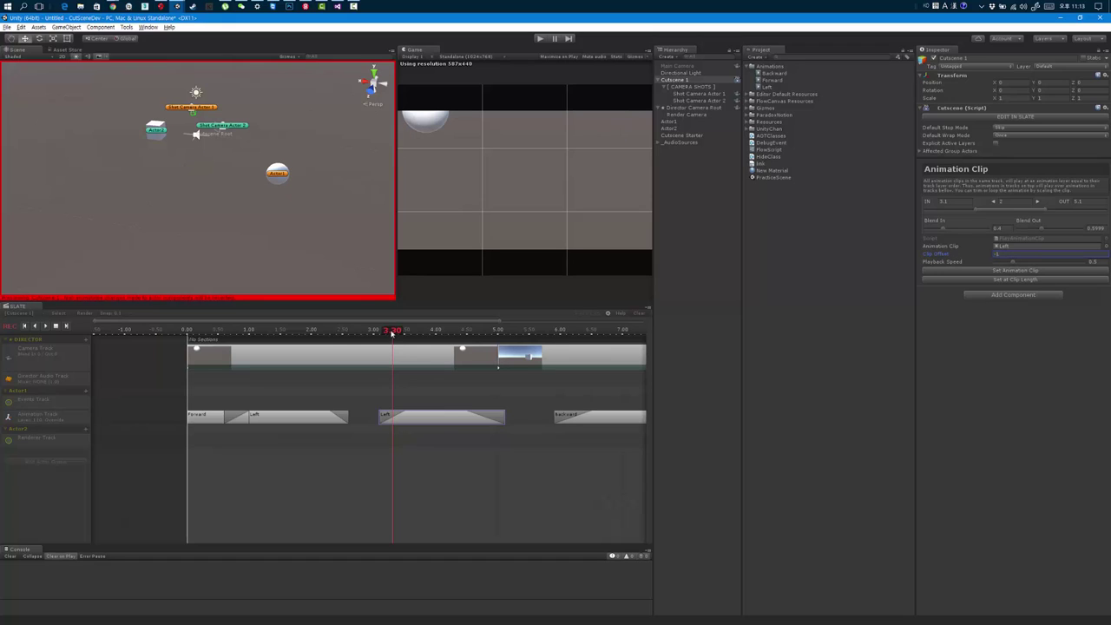
{"action": "mouse_move", "coordinate": [394, 333]}
{"action": "left_mouse_down"}
{"action": "mouse_move", "coordinate": [415, 341]}
{"action": "mouse_move", "coordinate": [312, 352]}
{"action": "mouse_move", "coordinate": [387, 353]}
{"action": "left_mouse_up"}
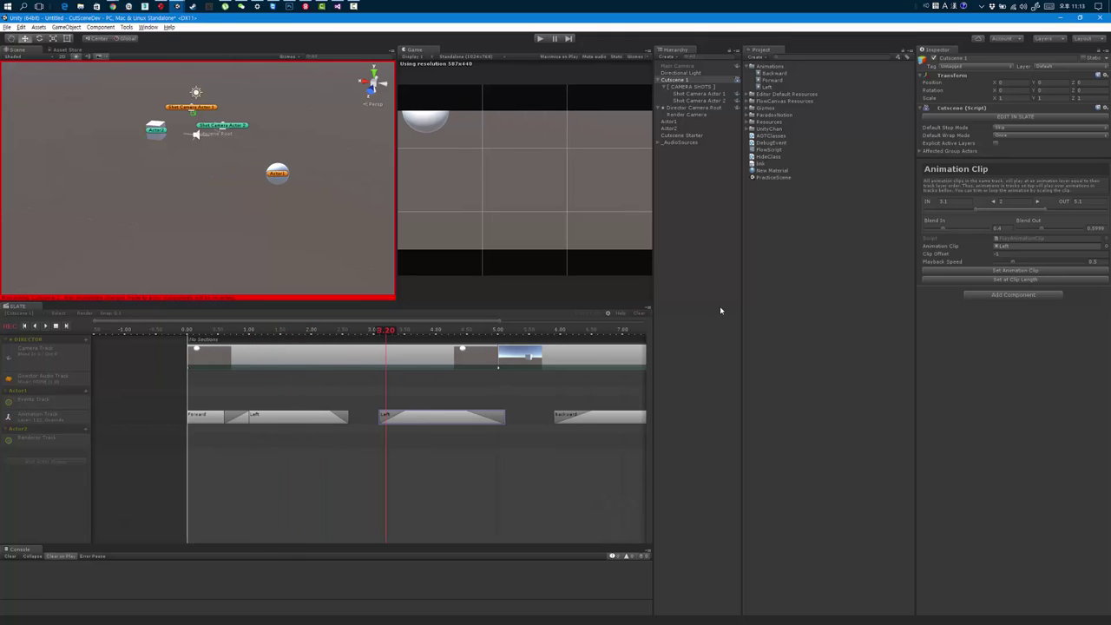
{"action": "left_click", "coordinate": [1018, 253]}
{"action": "key", "text": "Return"}
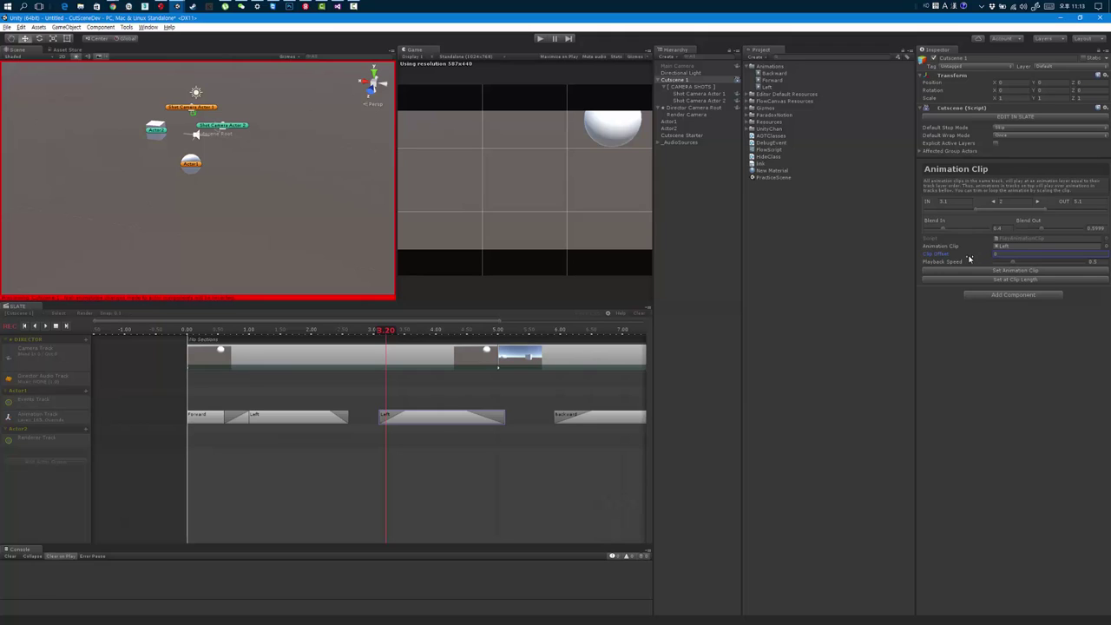
Set the pasted Left clip's playback speed to 1 and its clip offset to -1.
{"action": "mouse_move", "coordinate": [989, 258]}
{"action": "left_mouse_down"}
{"action": "mouse_move", "coordinate": [960, 261]}
{"action": "mouse_move", "coordinate": [983, 260]}
{"action": "left_mouse_up"}
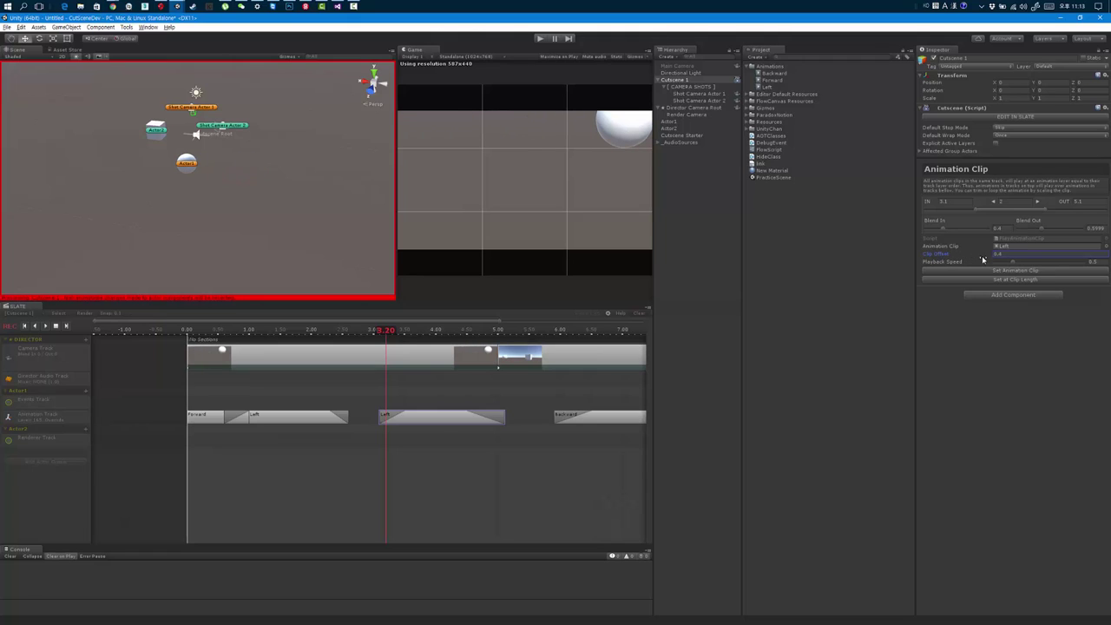
{"action": "left_click", "coordinate": [1021, 255]}
{"action": "type", "text": "0"}
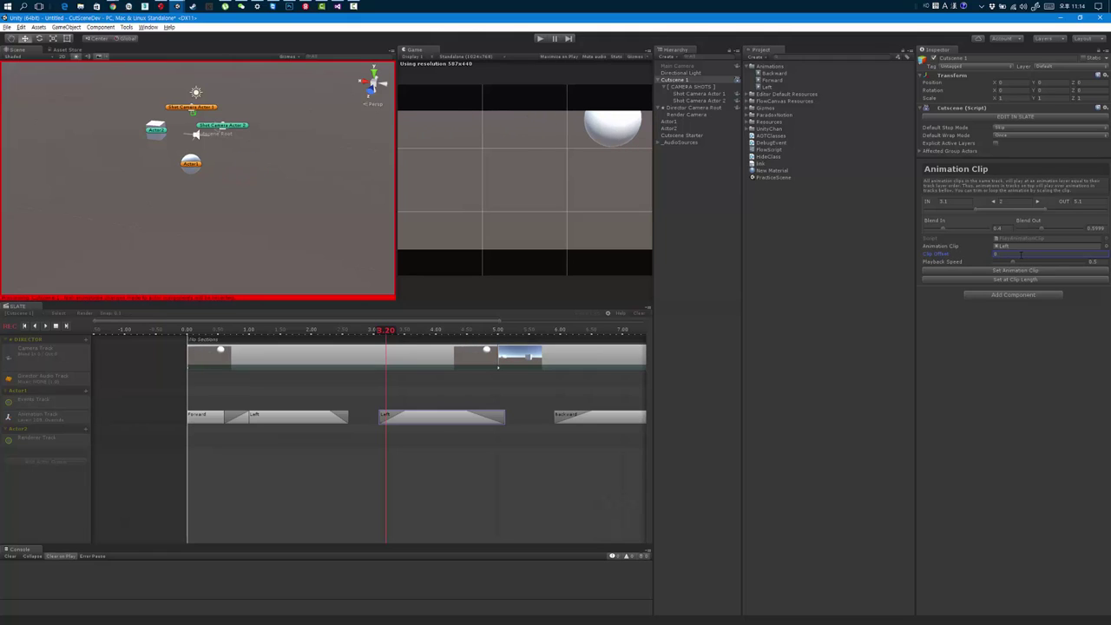
{"action": "left_click", "coordinate": [1104, 262]}
{"action": "type", "text": "1"}
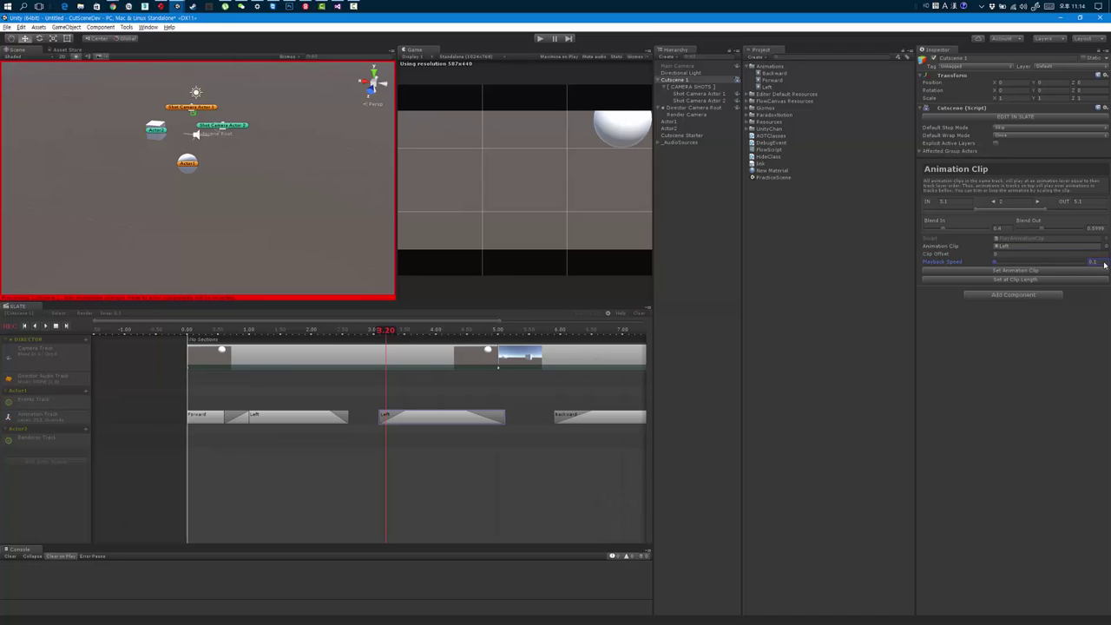
{"action": "key", "text": "Return"}
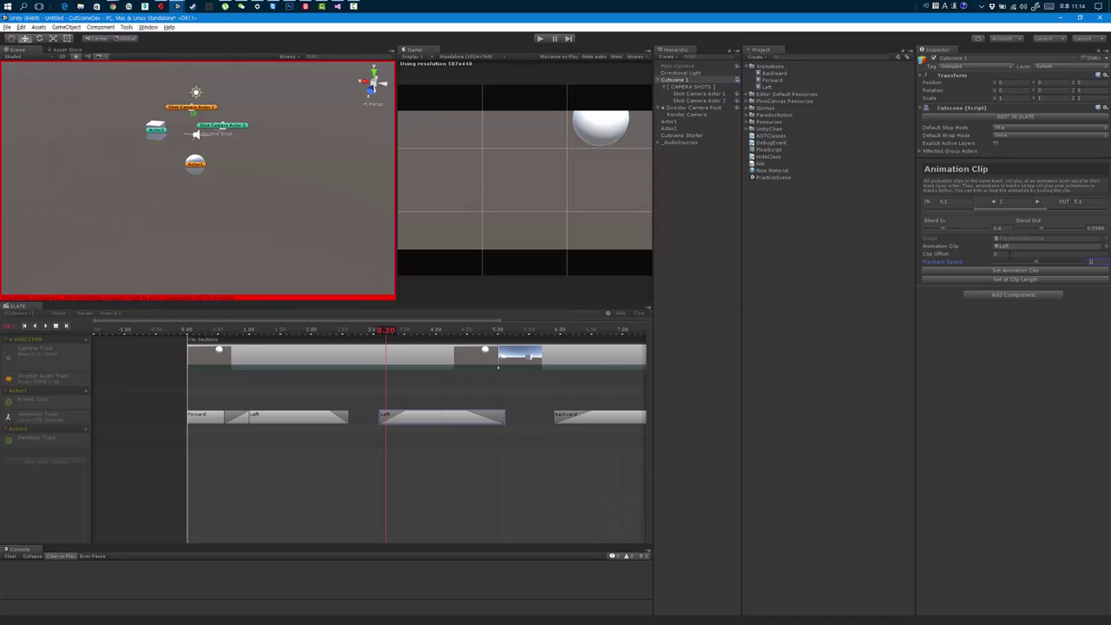
{"action": "left_click", "coordinate": [1009, 255]}
{"action": "type", "text": "-1"}
{"action": "key", "text": "Return"}
Zero the pasted Left clip's blend-in and blend-out, then shift the first Left clip slightly later.
{"action": "left_click_drag", "start_coordinate": [943, 229], "coordinate": [912, 226]}
{"action": "left_click_drag", "start_coordinate": [1039, 231], "coordinate": [1108, 227]}
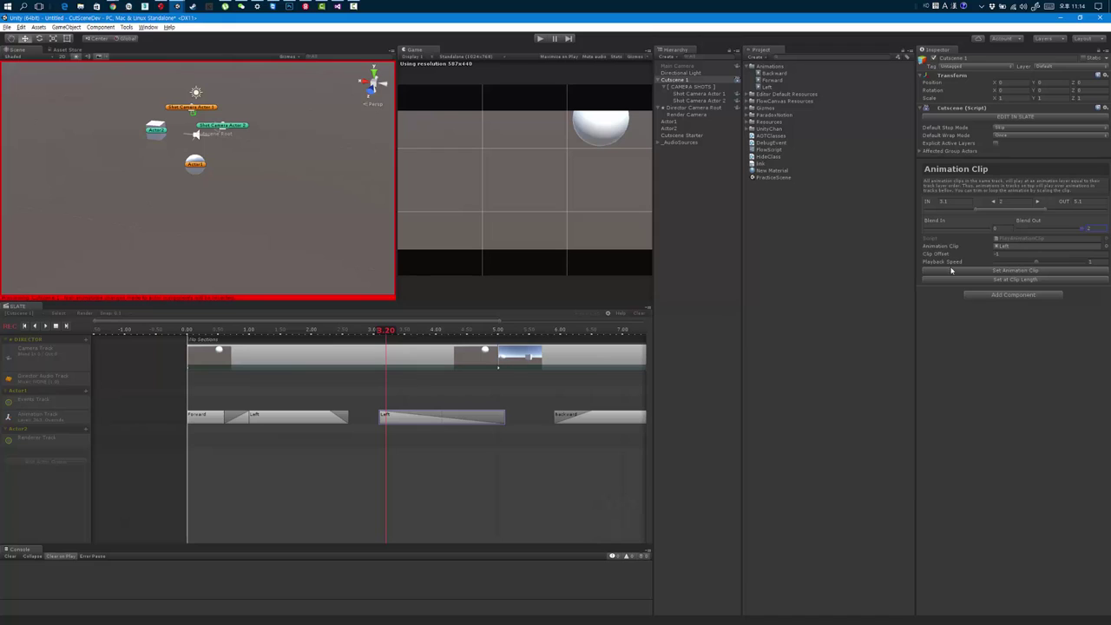
{"action": "left_click_drag", "start_coordinate": [1081, 233], "coordinate": [1010, 237]}
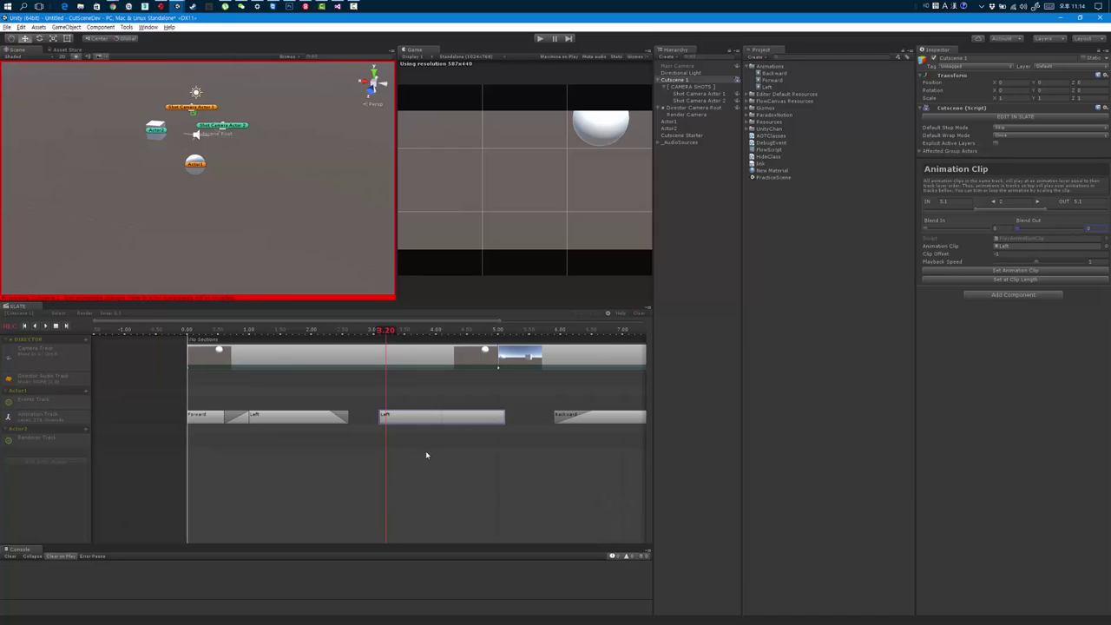
{"action": "mouse_move", "coordinate": [387, 331]}
{"action": "left_mouse_down"}
{"action": "mouse_move", "coordinate": [440, 334]}
{"action": "mouse_move", "coordinate": [257, 352]}
{"action": "left_mouse_up"}
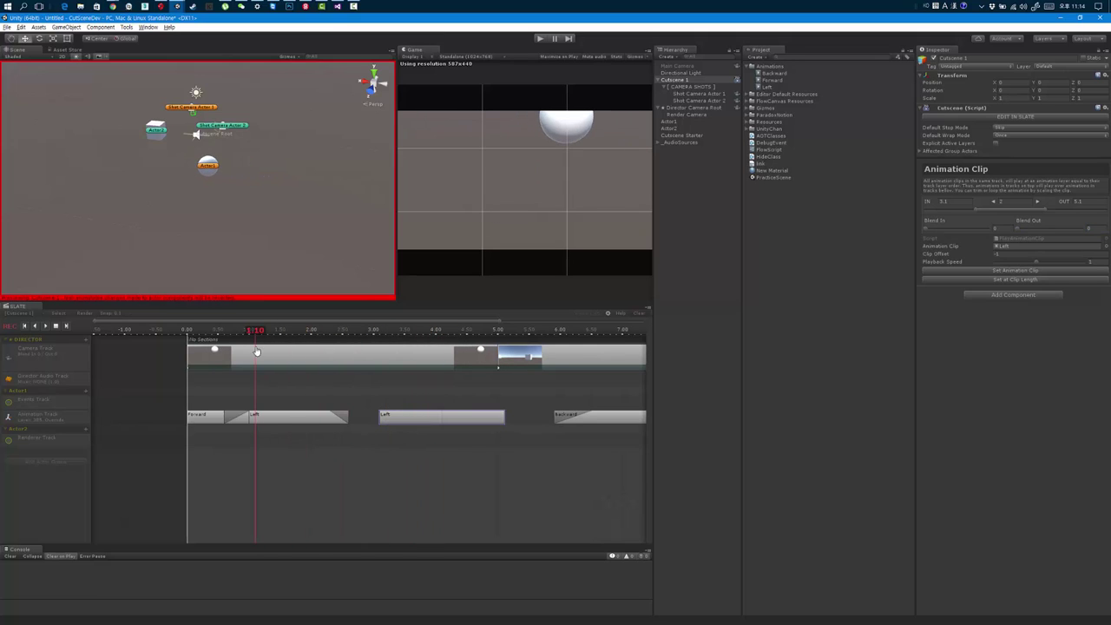
{"action": "left_click_drag", "start_coordinate": [320, 419], "coordinate": [339, 419]}
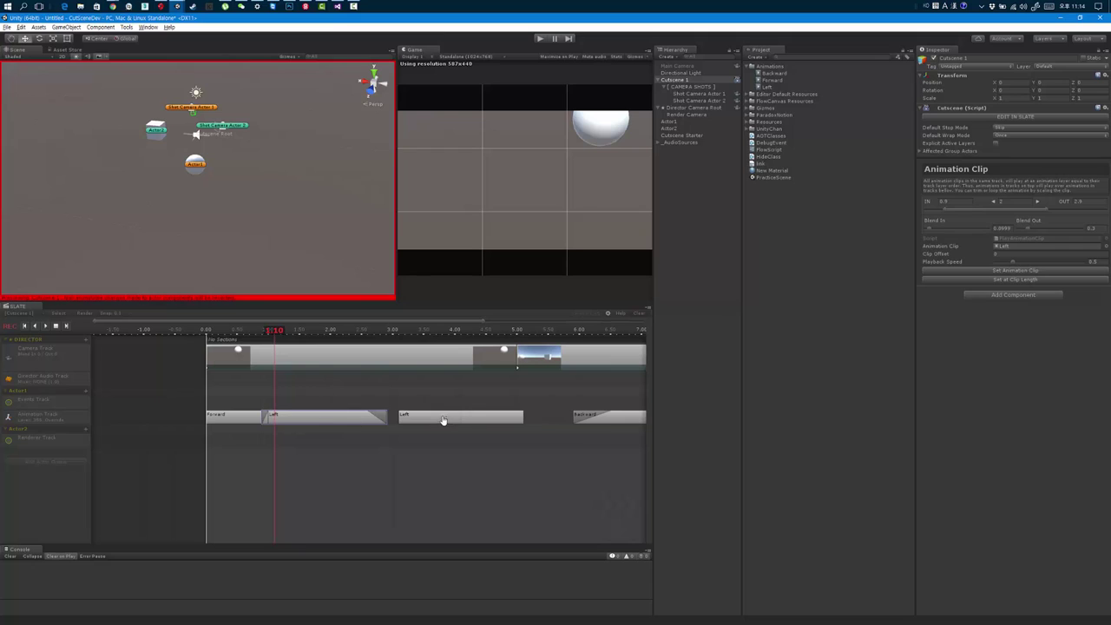
Shift both Left clips later to leave a gap after Forward, then preview the cutscene.
{"action": "left_click_drag", "start_coordinate": [443, 421], "coordinate": [488, 420]}
{"action": "left_click_drag", "start_coordinate": [339, 425], "coordinate": [372, 424]}
{"action": "key", "text": "space"}
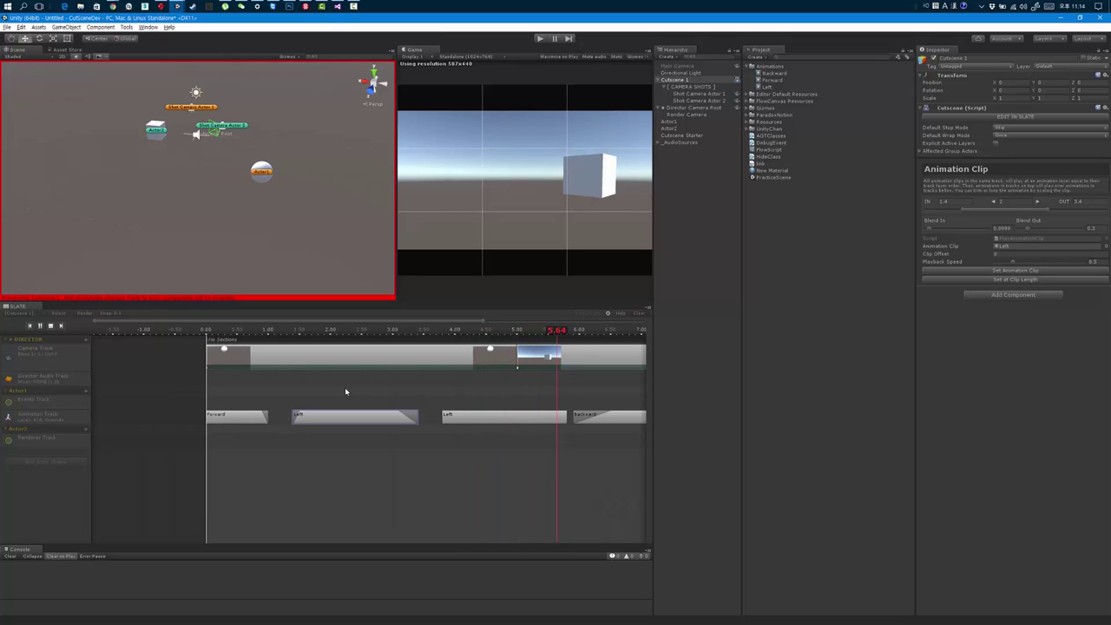
Shorten the second Left clip's end, preview from about 2.4 s, and reset its clip offset to 0.
{"action": "left_click", "coordinate": [516, 421]}
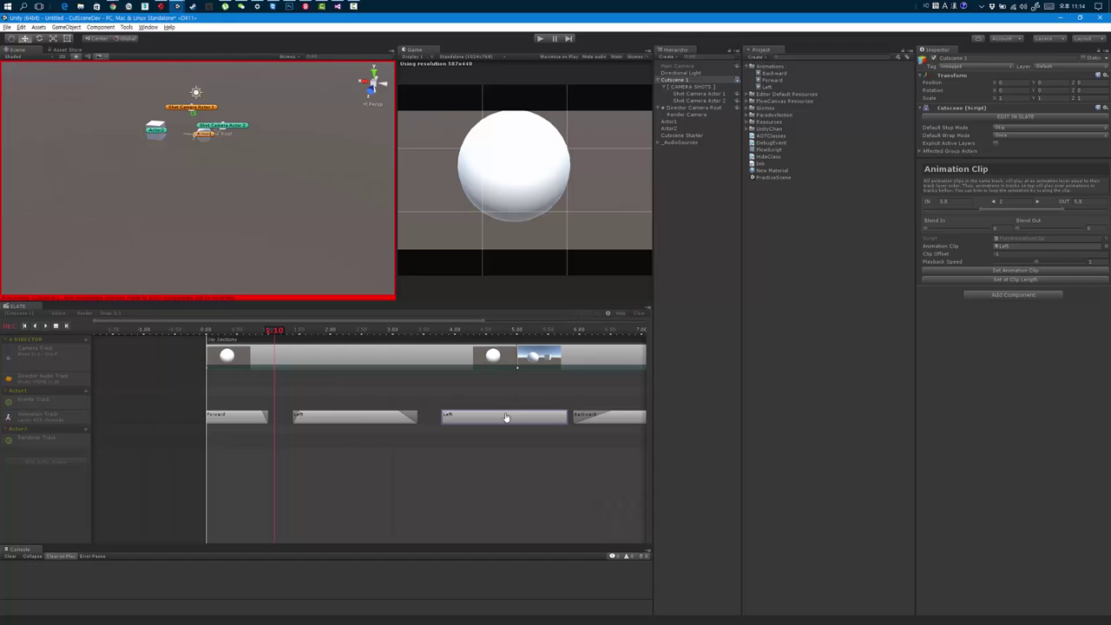
{"action": "left_click", "coordinate": [1002, 279]}
{"action": "left_click", "coordinate": [353, 332]}
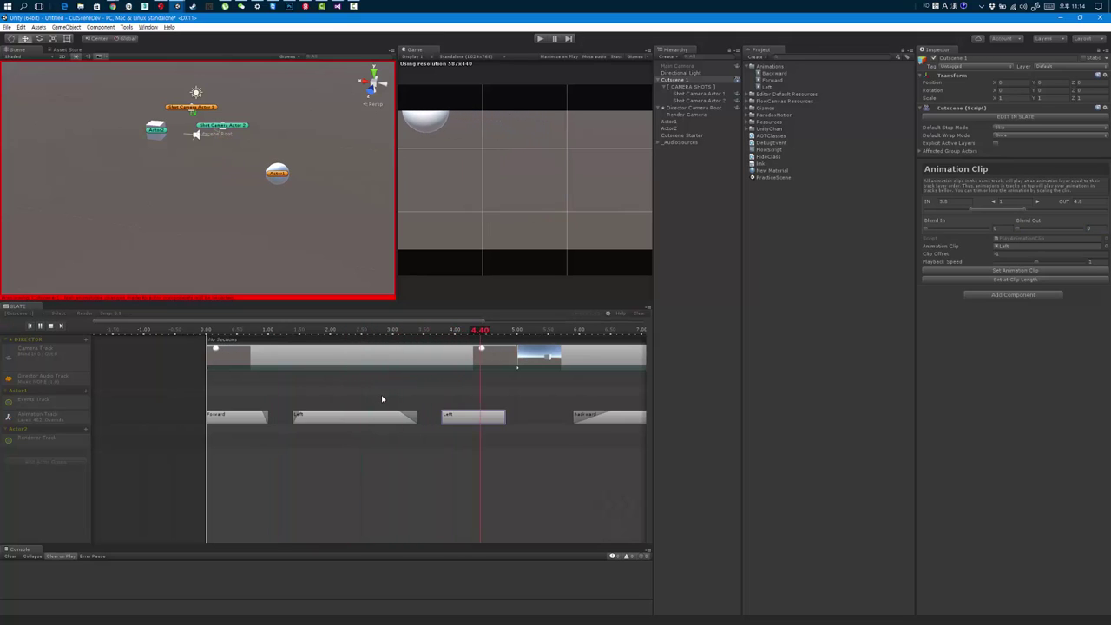
{"action": "key", "text": "space"}
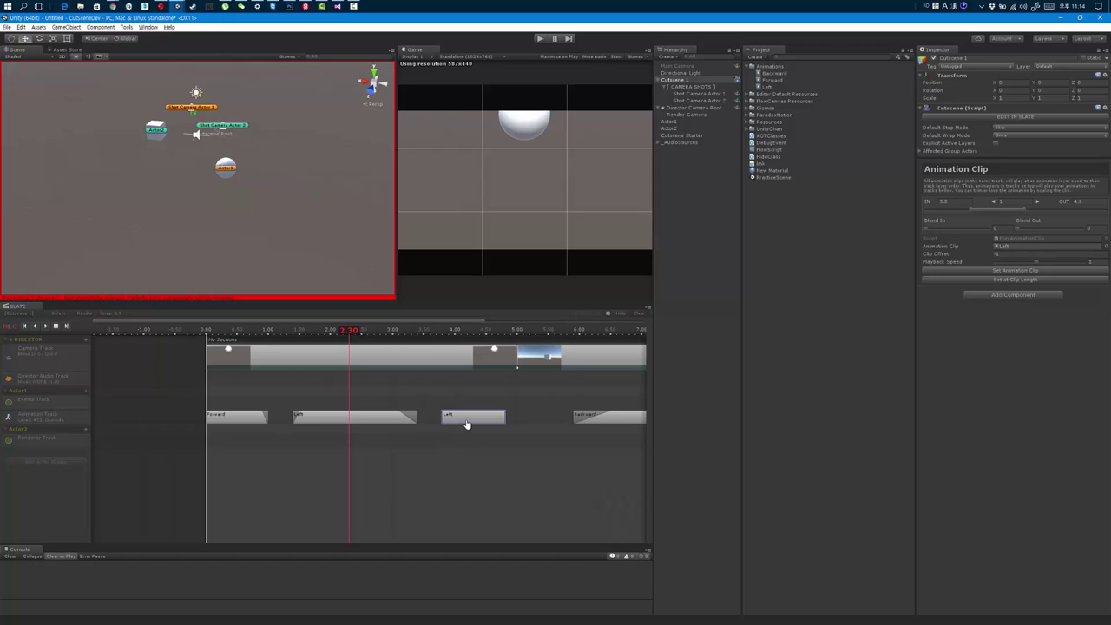
{"action": "left_click", "coordinate": [1033, 254]}
Stretch the second Left clip to fill the gap and move the Backward and Left clips later.
{"action": "right_click", "coordinate": [469, 420]}
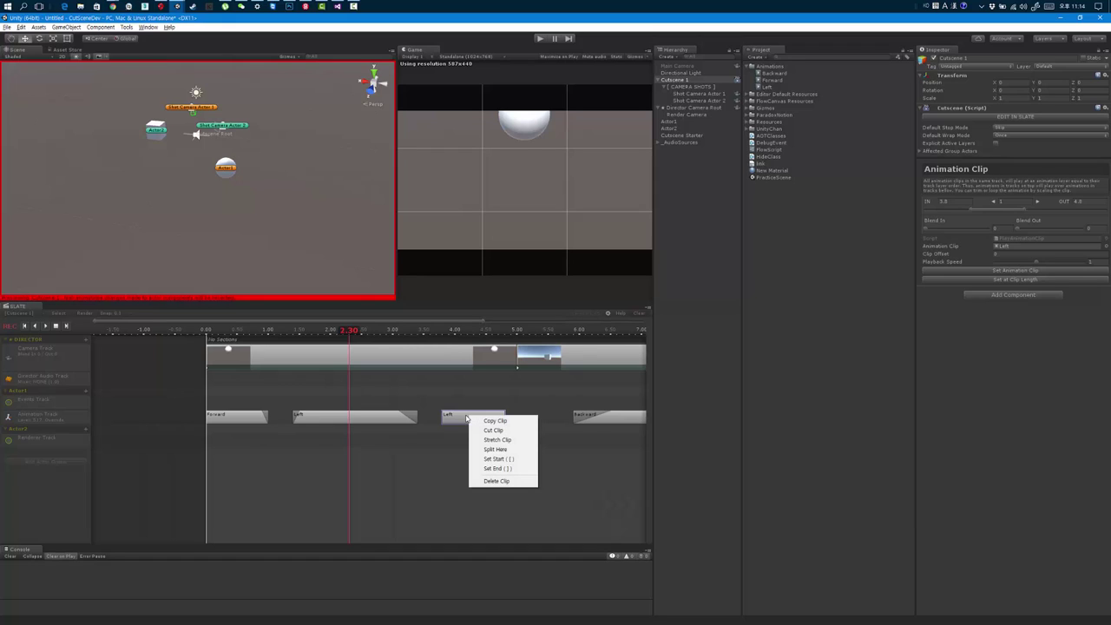
{"action": "left_click", "coordinate": [497, 439]}
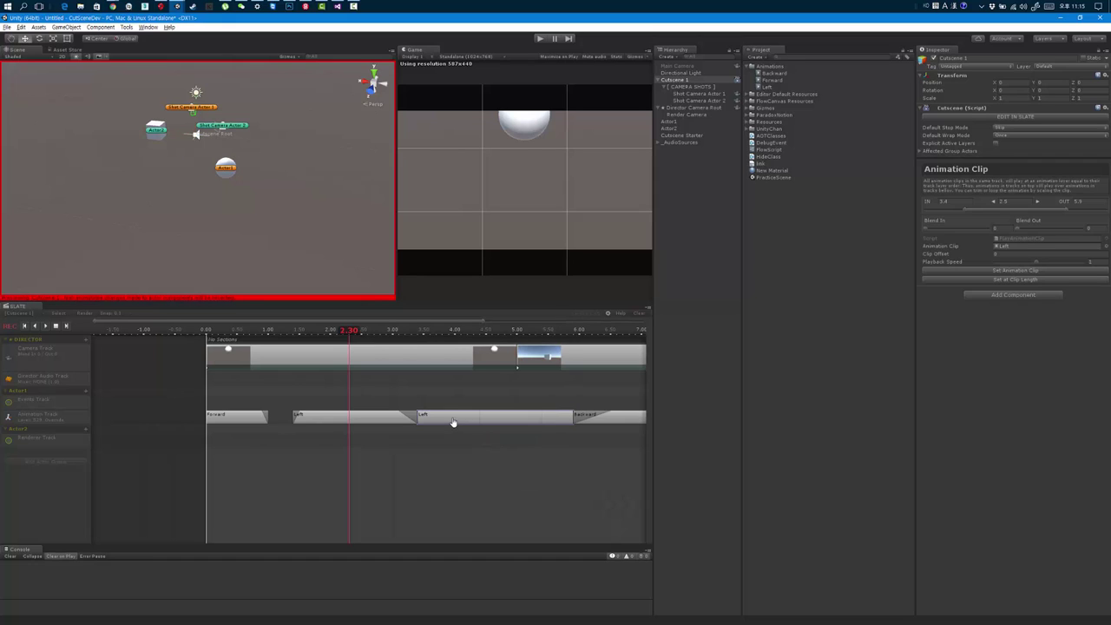
{"action": "middle_click_drag", "start_coordinate": [524, 446], "coordinate": [441, 447]}
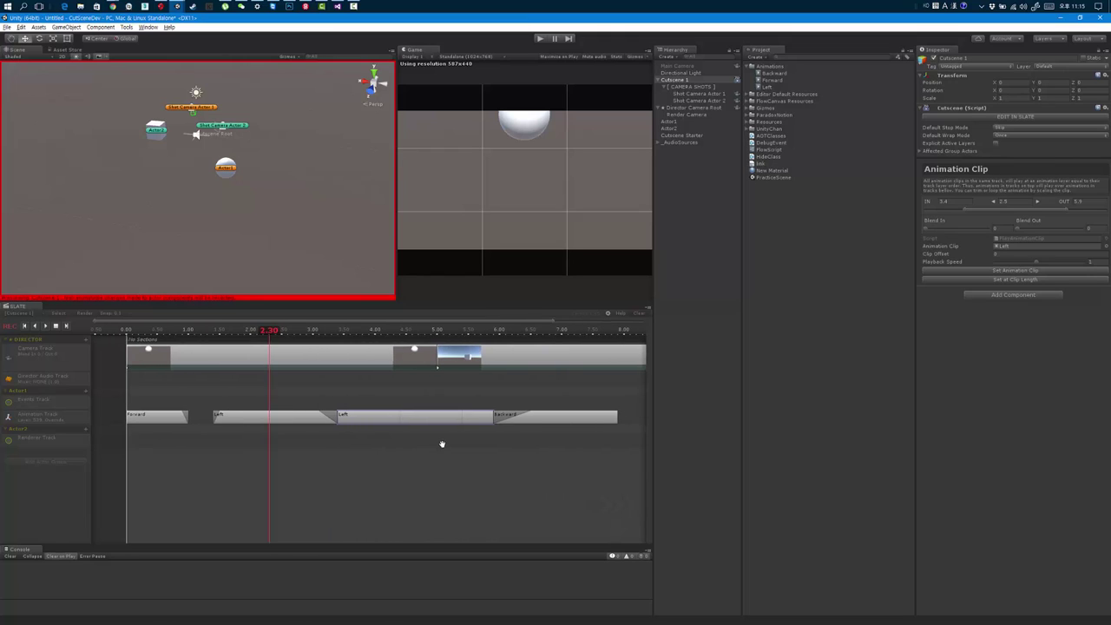
{"action": "scroll", "coordinate": [441, 446], "scroll_direction": "down", "scroll_amount": 1}
{"action": "left_click_drag", "start_coordinate": [554, 419], "coordinate": [601, 418]}
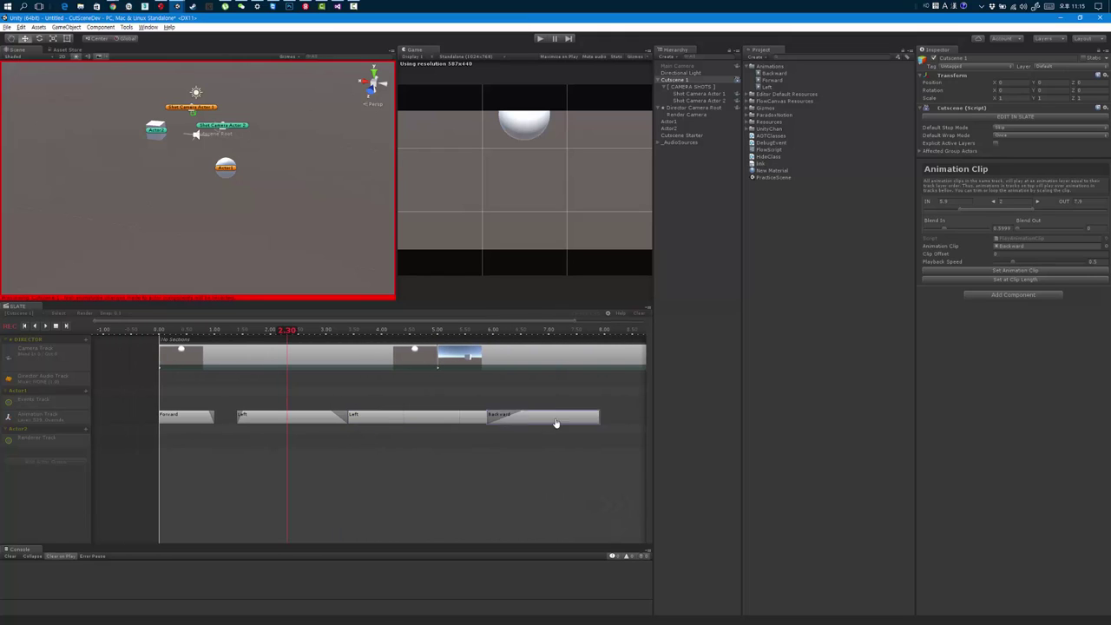
{"action": "mouse_move", "coordinate": [412, 419]}
{"action": "left_mouse_down"}
{"action": "mouse_move", "coordinate": [447, 421]}
{"action": "mouse_move", "coordinate": [414, 421]}
{"action": "left_mouse_up"}
Delete the second Left clip so Forward, Left and Backward remain, with Backward at 5–7 s.
{"action": "right_click", "coordinate": [447, 421]}
{"action": "left_click", "coordinate": [441, 421]}
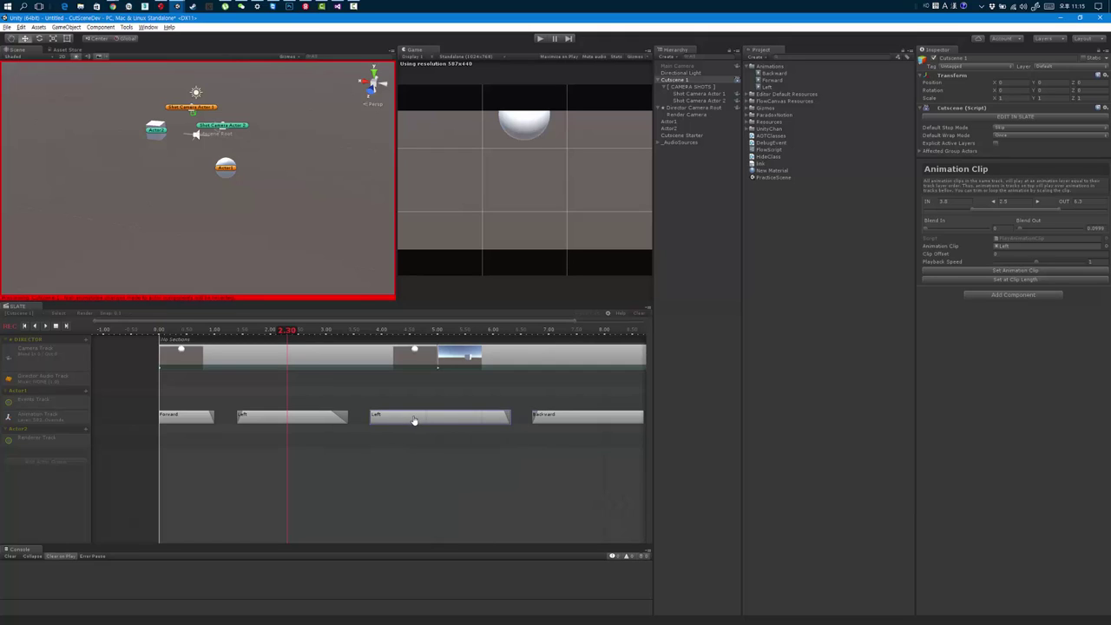
{"action": "right_click", "coordinate": [414, 421]}
{"action": "left_click", "coordinate": [437, 484]}
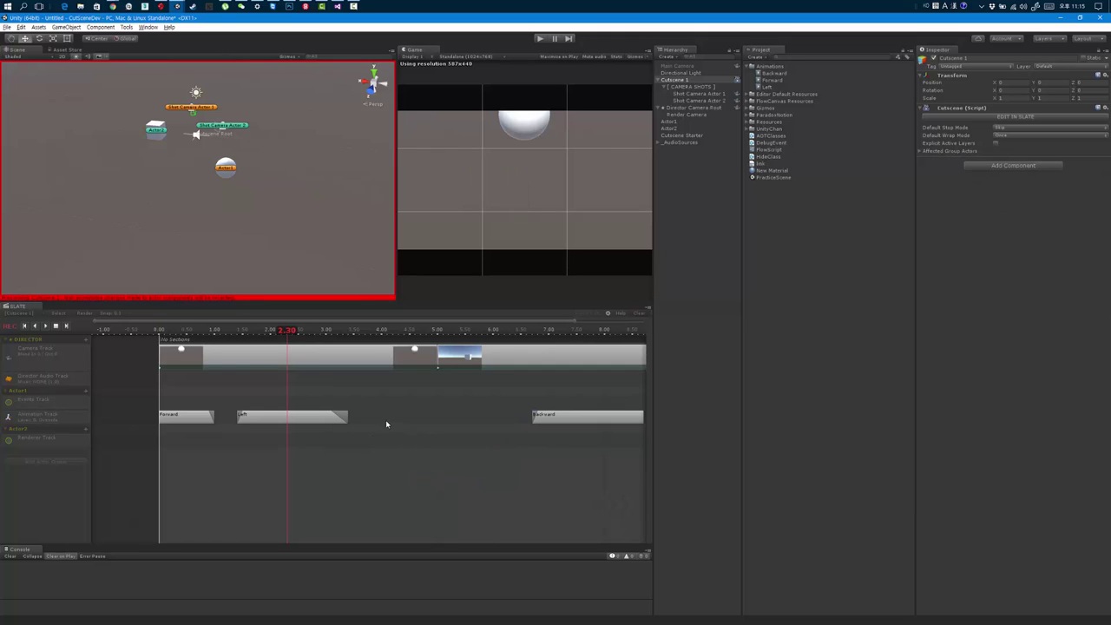
{"action": "scroll", "coordinate": [393, 435], "scroll_direction": "left", "scroll_amount": 1}
Move the Backward clip earlier so it spans about 4.9–6.9 s, right after Left.
{"action": "left_click_drag", "start_coordinate": [564, 417], "coordinate": [422, 446]}
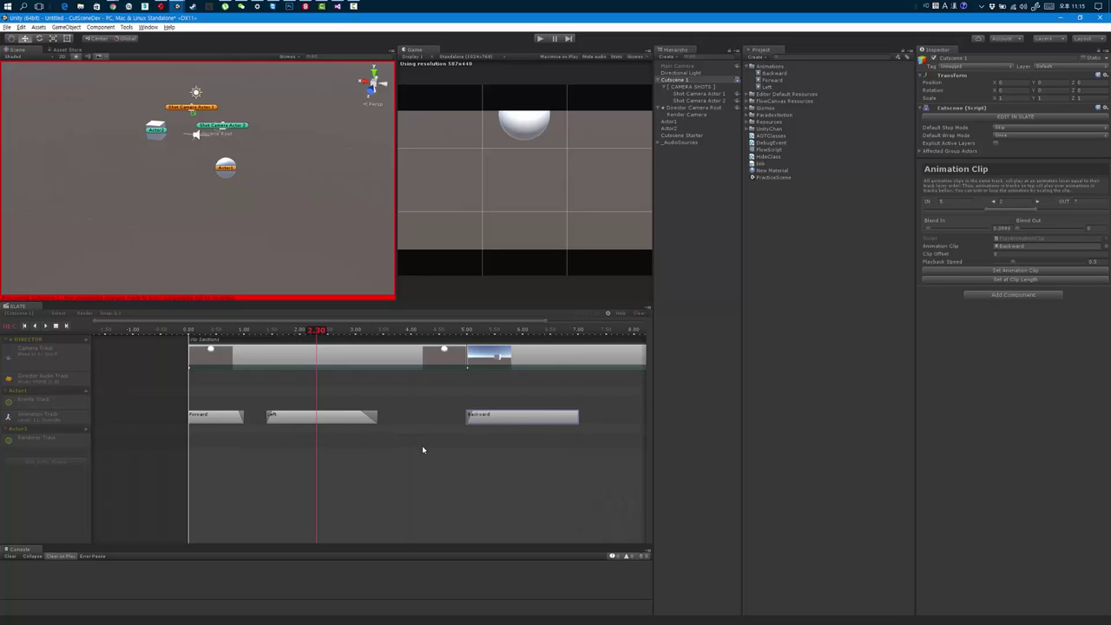
{"action": "scroll", "coordinate": [457, 434], "scroll_direction": "left", "scroll_amount": 1}
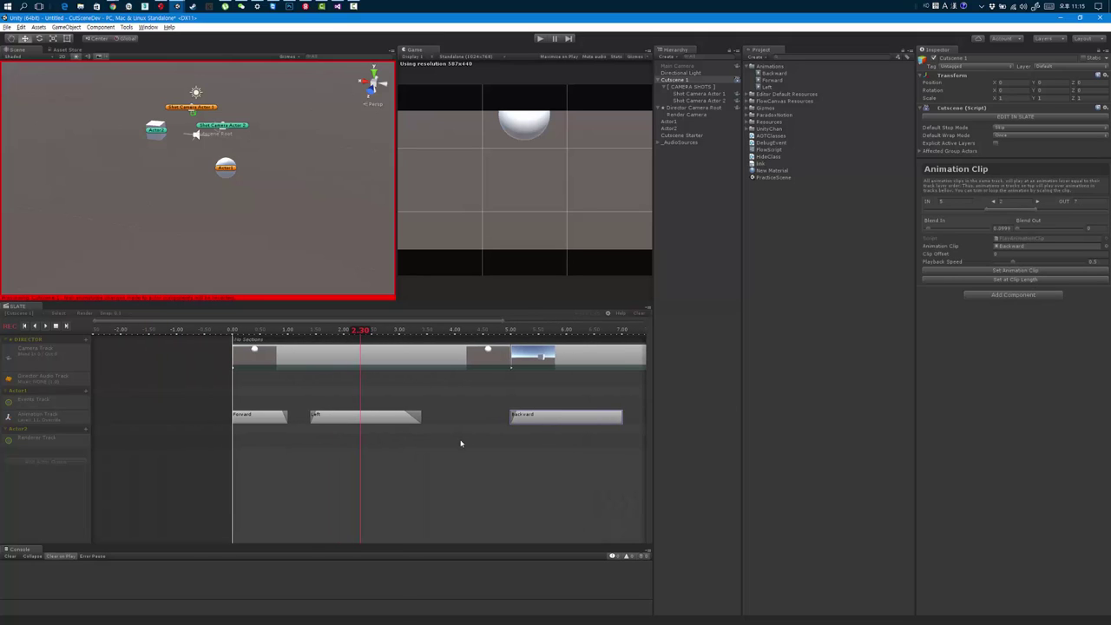
{"action": "right_click", "coordinate": [376, 424]}
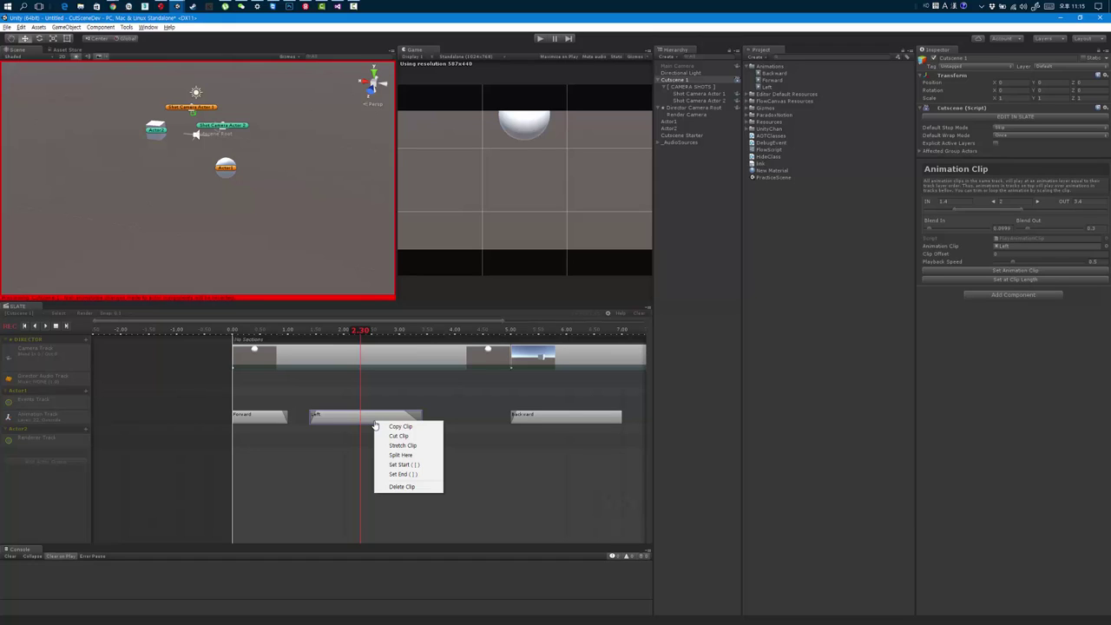
{"action": "left_click", "coordinate": [547, 425]}
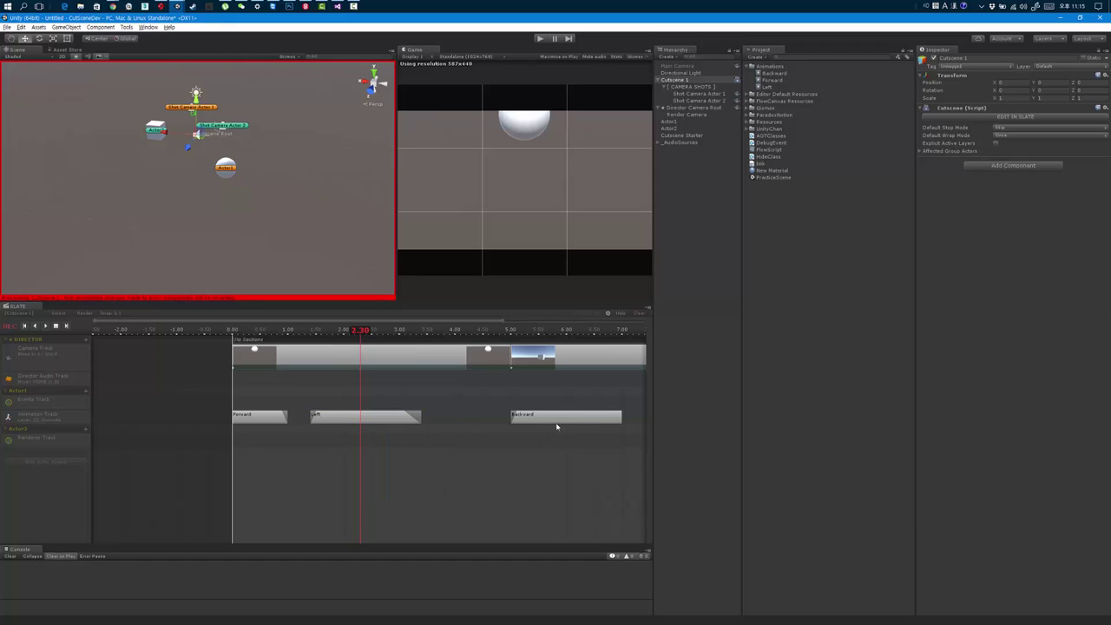
{"action": "mouse_move", "coordinate": [545, 424]}
{"action": "left_mouse_down"}
{"action": "mouse_move", "coordinate": [512, 425]}
{"action": "mouse_move", "coordinate": [545, 425]}
{"action": "left_mouse_up"}
{"action": "left_click", "coordinate": [374, 425]}
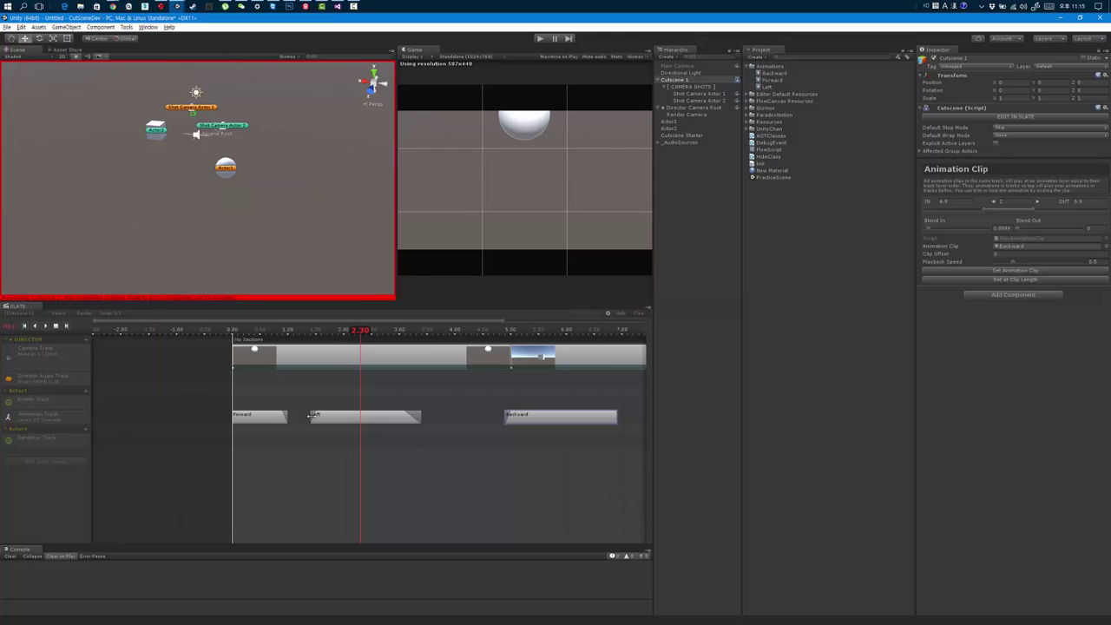
{"action": "left_click_drag", "start_coordinate": [312, 416], "coordinate": [311, 416]}
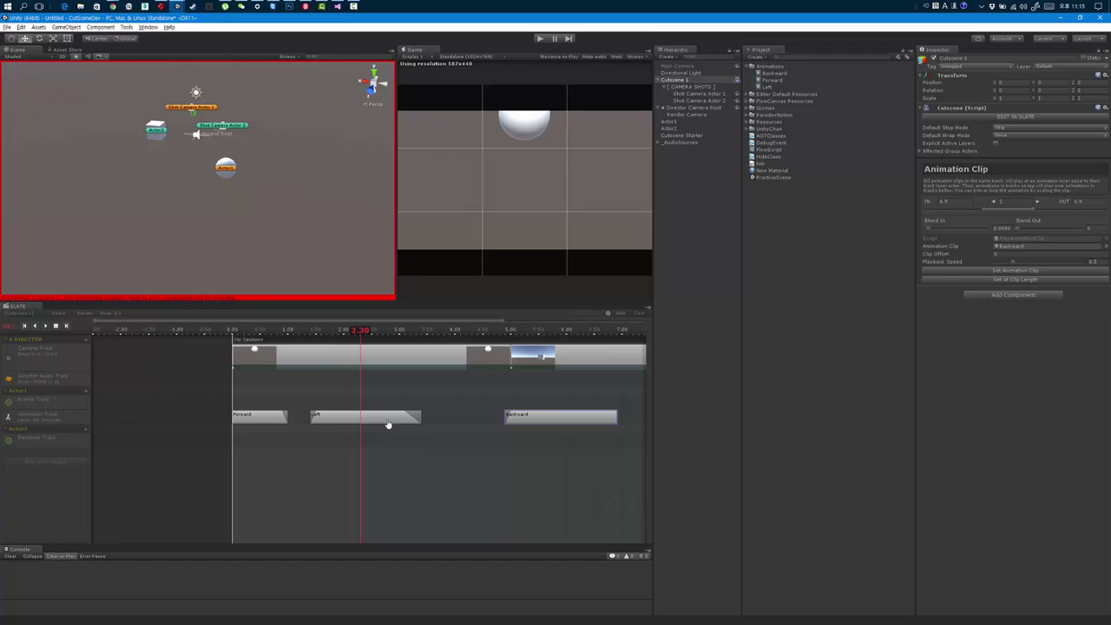
Nudge the Left clip later on the track and duplicate the Left animation asset as 'Right'.
{"action": "left_click_drag", "start_coordinate": [388, 422], "coordinate": [396, 424]}
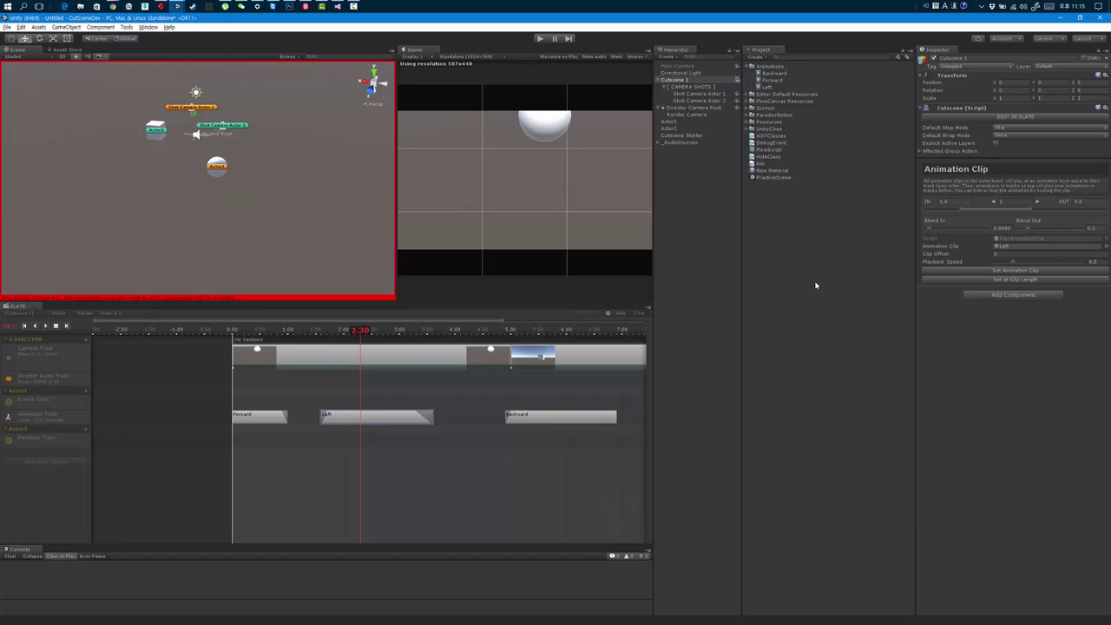
{"action": "left_click", "coordinate": [769, 87]}
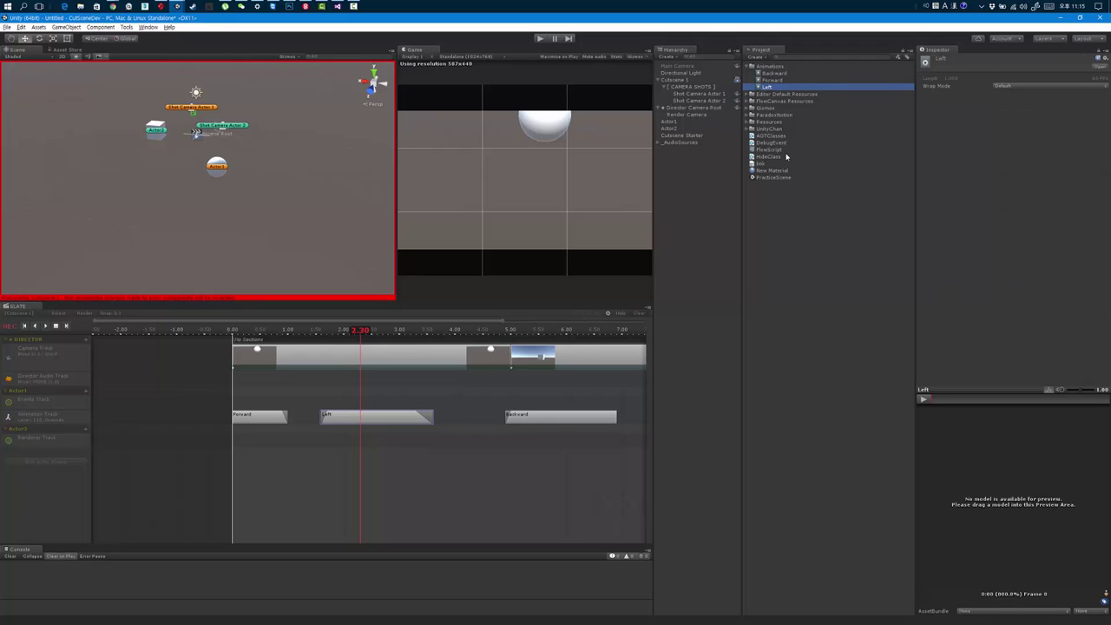
{"action": "key", "text": "ctrl+d"}
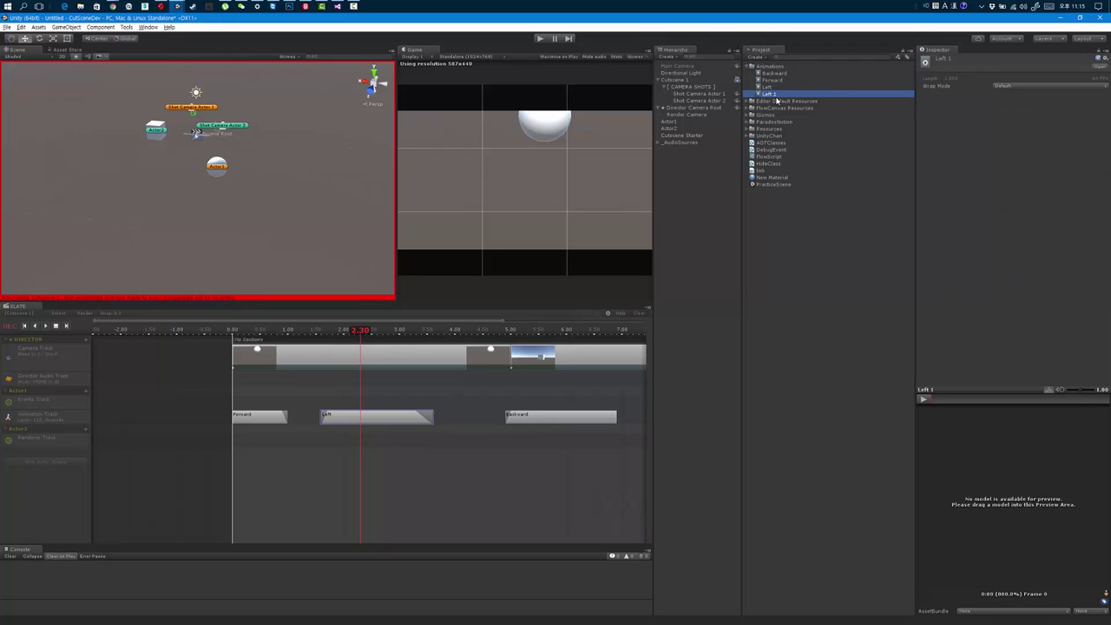
{"action": "key", "text": "F2"}
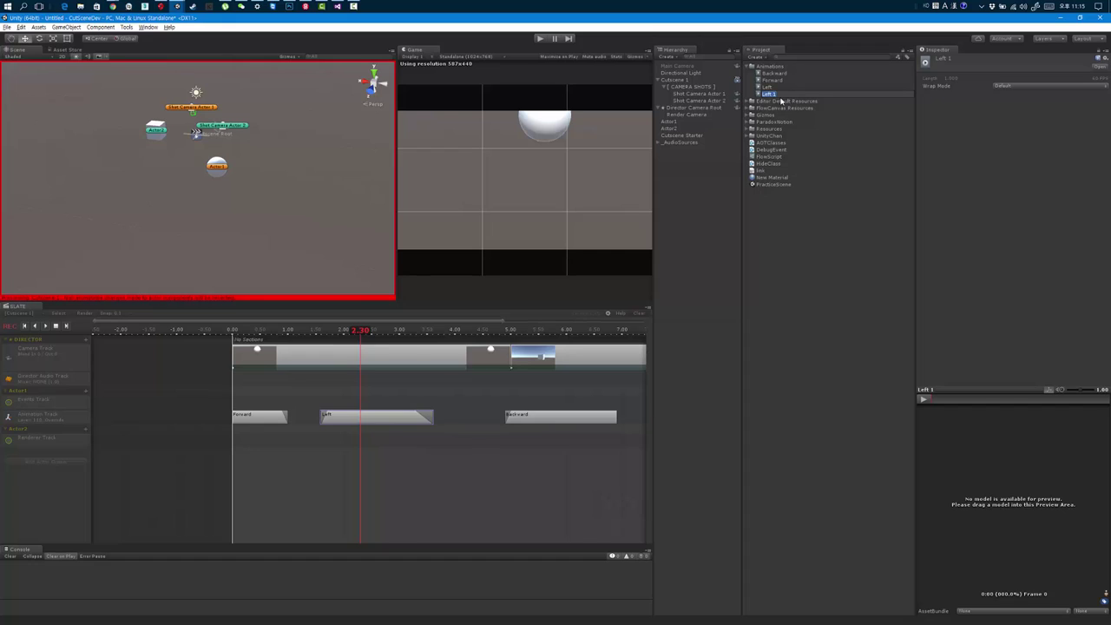
{"action": "type", "text": "Right"}
{"action": "key", "text": "Return"}
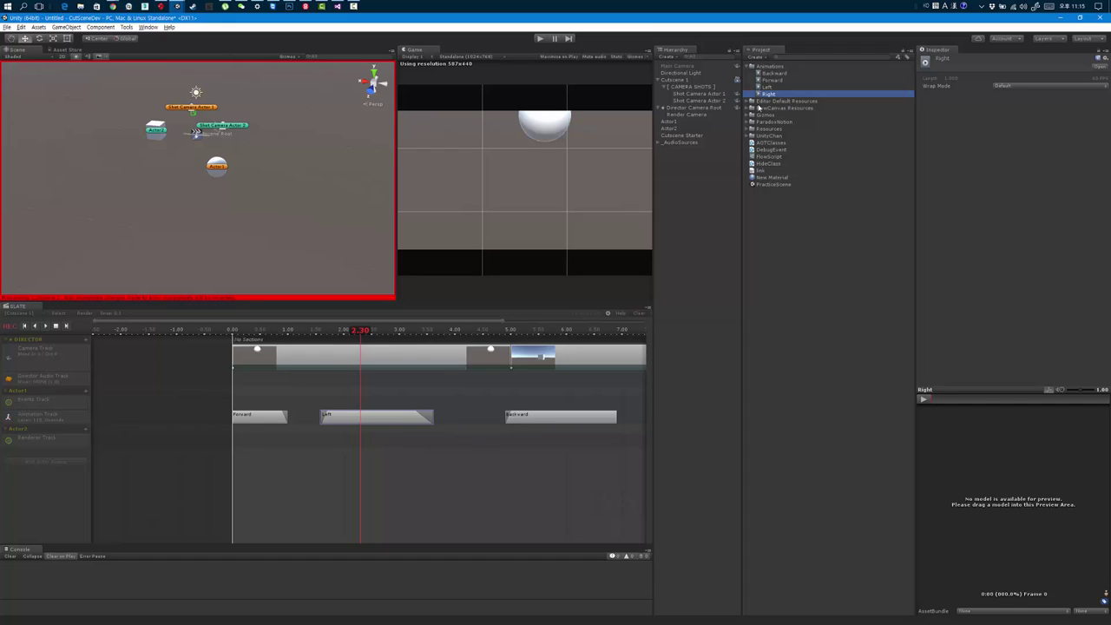
{"action": "left_click", "coordinate": [367, 425]}
Open a gap between Left and Backward, paste a copy of Left there, and assign the Right animation.
{"action": "left_click_drag", "start_coordinate": [368, 426], "coordinate": [353, 425]}
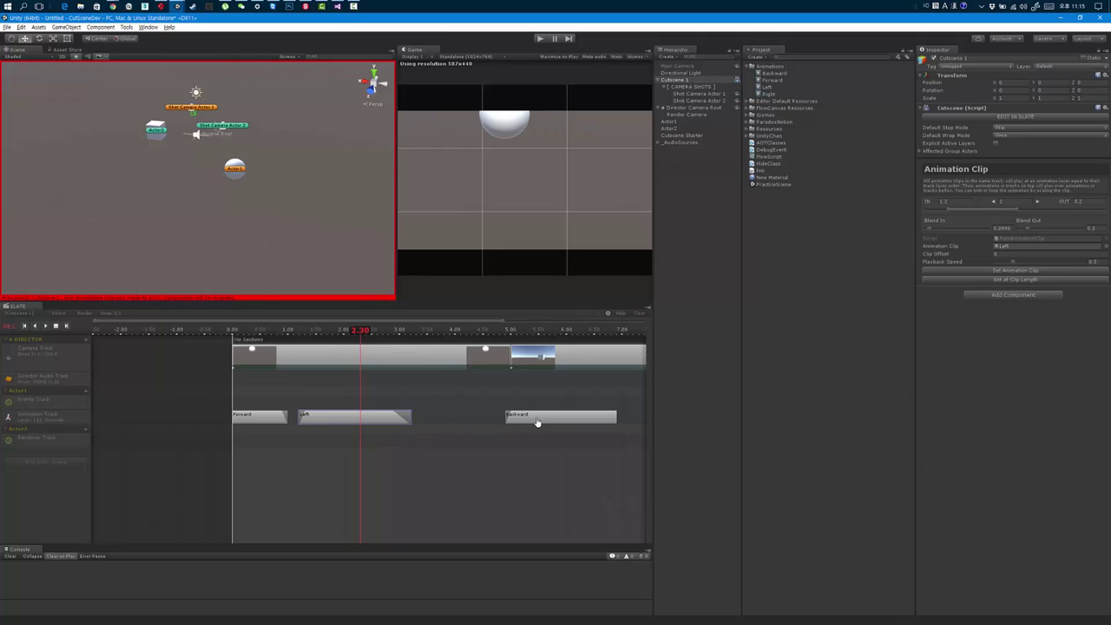
{"action": "left_click_drag", "start_coordinate": [535, 424], "coordinate": [563, 419]}
{"action": "left_click", "coordinate": [383, 422]}
{"action": "right_click", "coordinate": [449, 417]}
{"action": "left_click", "coordinate": [473, 432]}
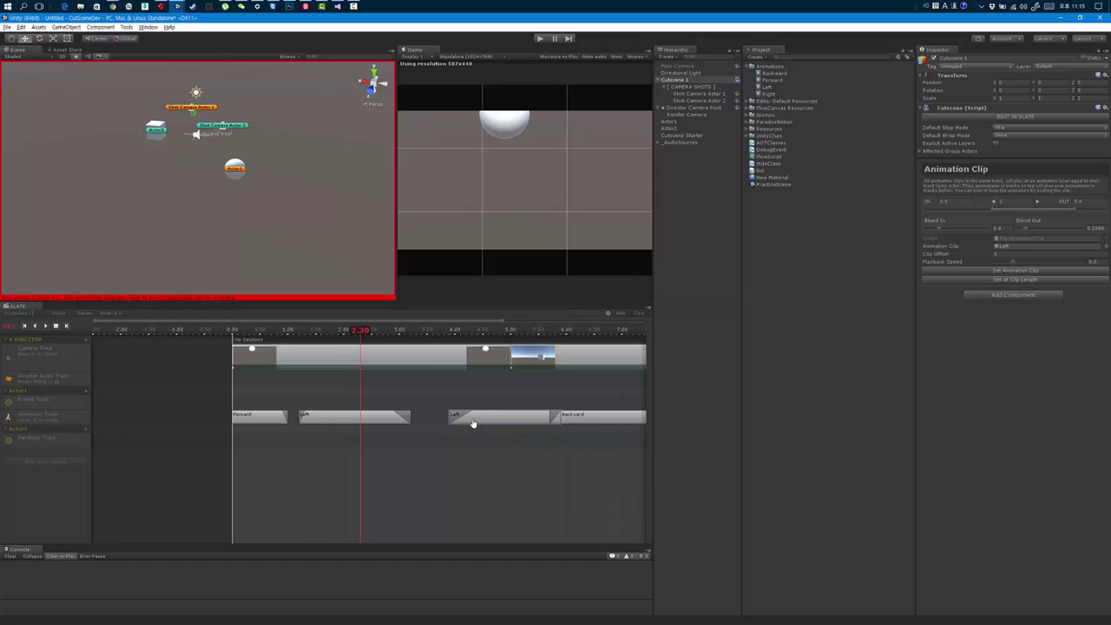
{"action": "left_click_drag", "start_coordinate": [473, 423], "coordinate": [445, 423]}
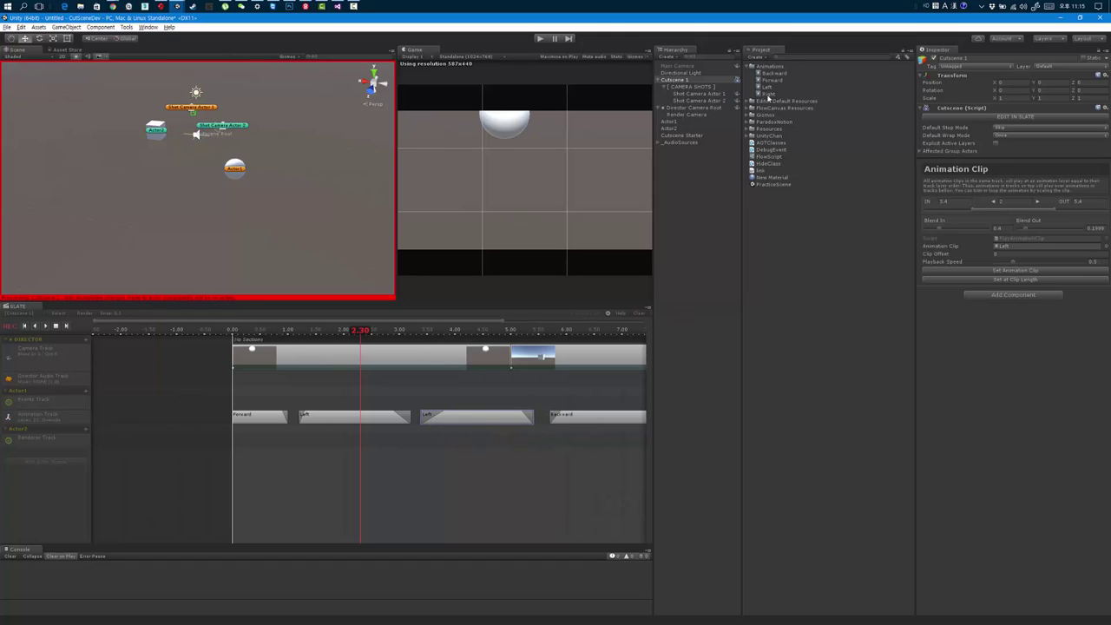
{"action": "left_click_drag", "start_coordinate": [767, 96], "coordinate": [1019, 251]}
Adjust the Right clip's playback speed, set its Blend In to 0, and scrub to preview the blends.
{"action": "left_click", "coordinate": [1096, 261]}
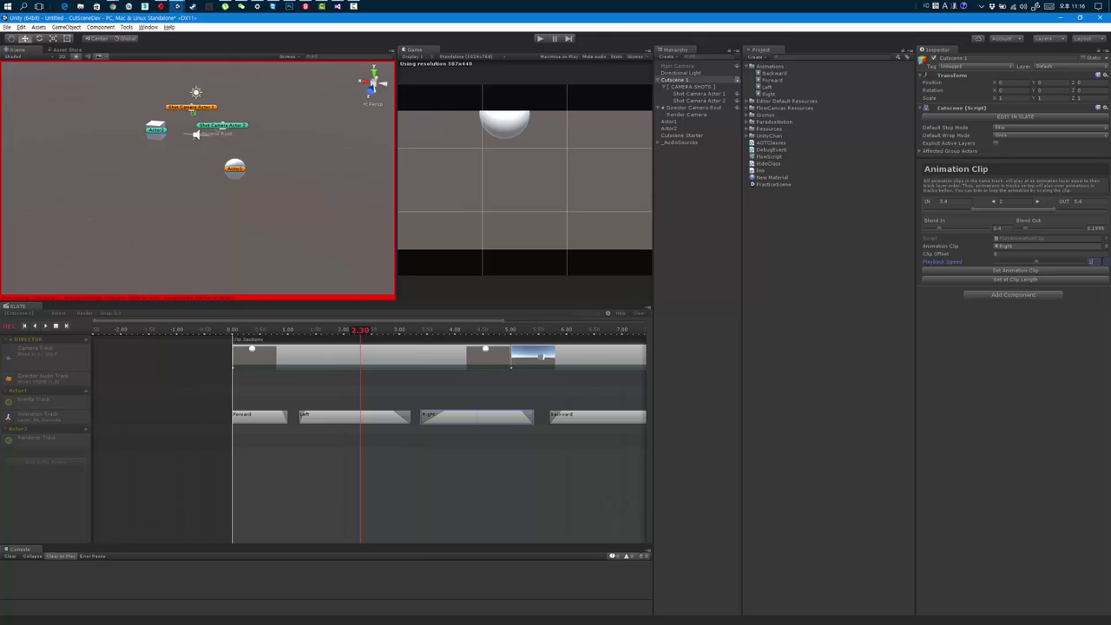
{"action": "left_click", "coordinate": [475, 418]}
{"action": "left_click", "coordinate": [1021, 281]}
{"action": "left_click", "coordinate": [452, 420]}
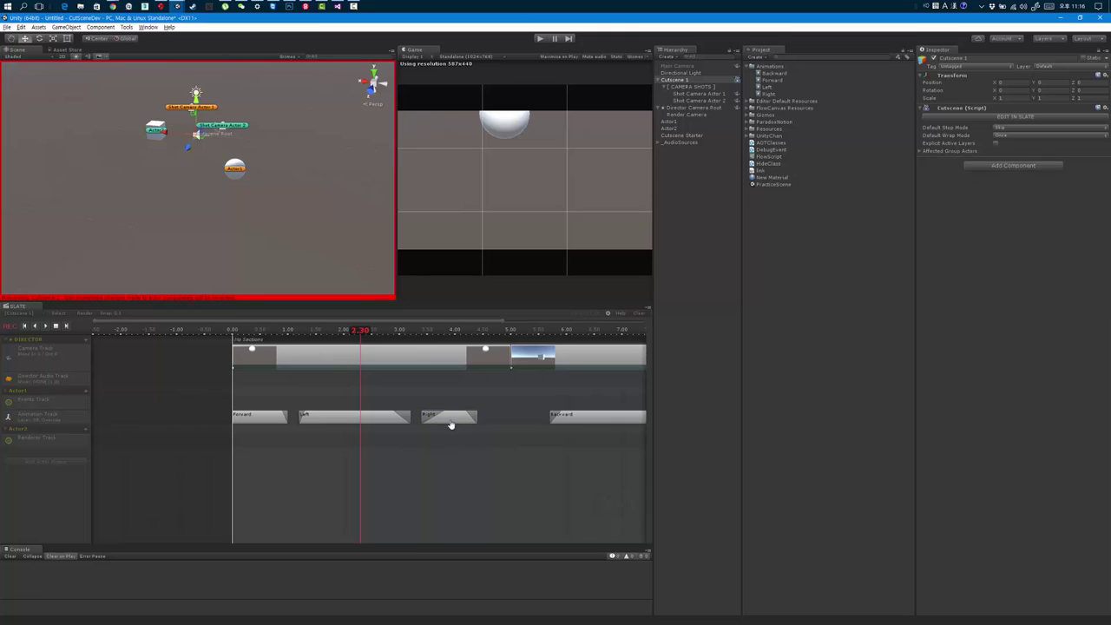
{"action": "left_click_drag", "start_coordinate": [956, 233], "coordinate": [1091, 230]}
{"action": "left_click", "coordinate": [439, 393]}
{"action": "left_click_drag", "start_coordinate": [360, 331], "coordinate": [435, 339]}
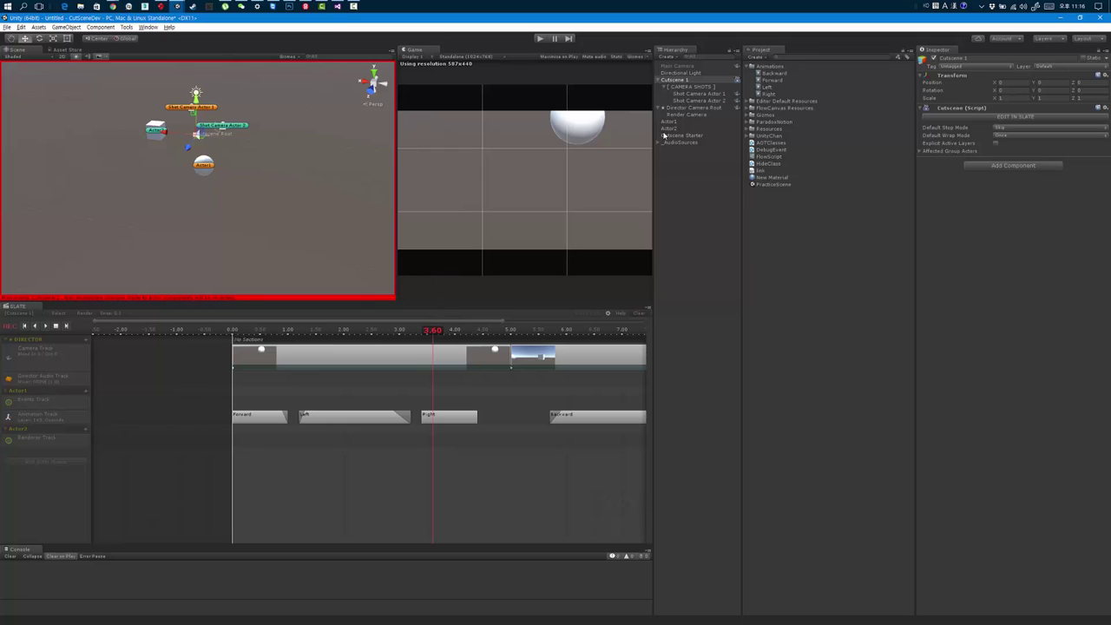
{"action": "left_click", "coordinate": [671, 122]}
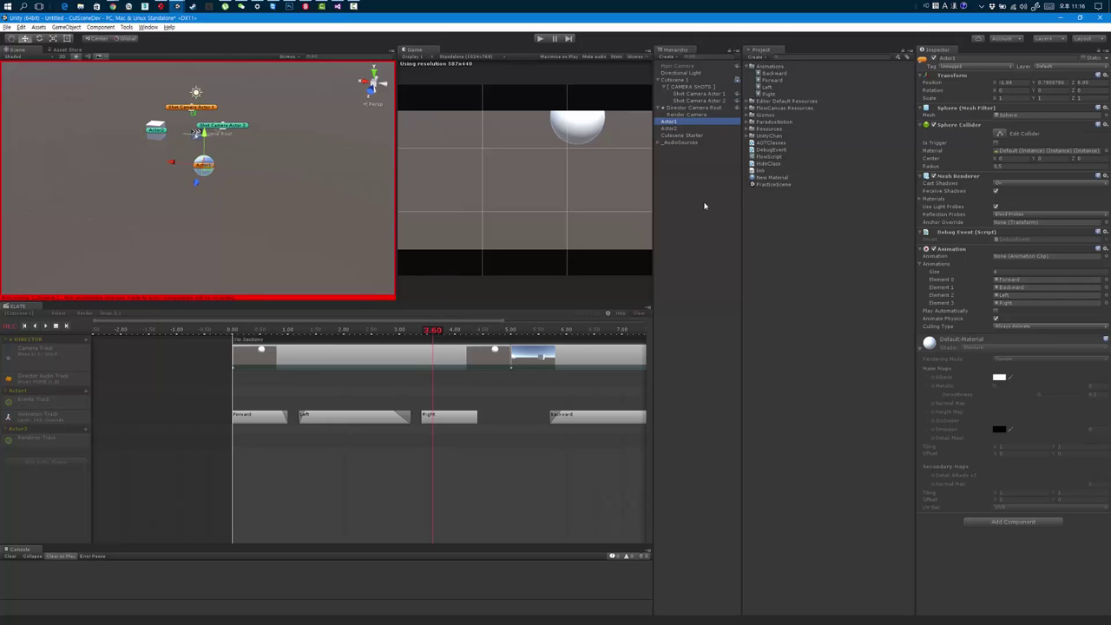
Open Actor1's Animation window with Ctrl+6 and switch to the Right clip's Position.x curve.
{"action": "key", "text": "ctrl+6"}
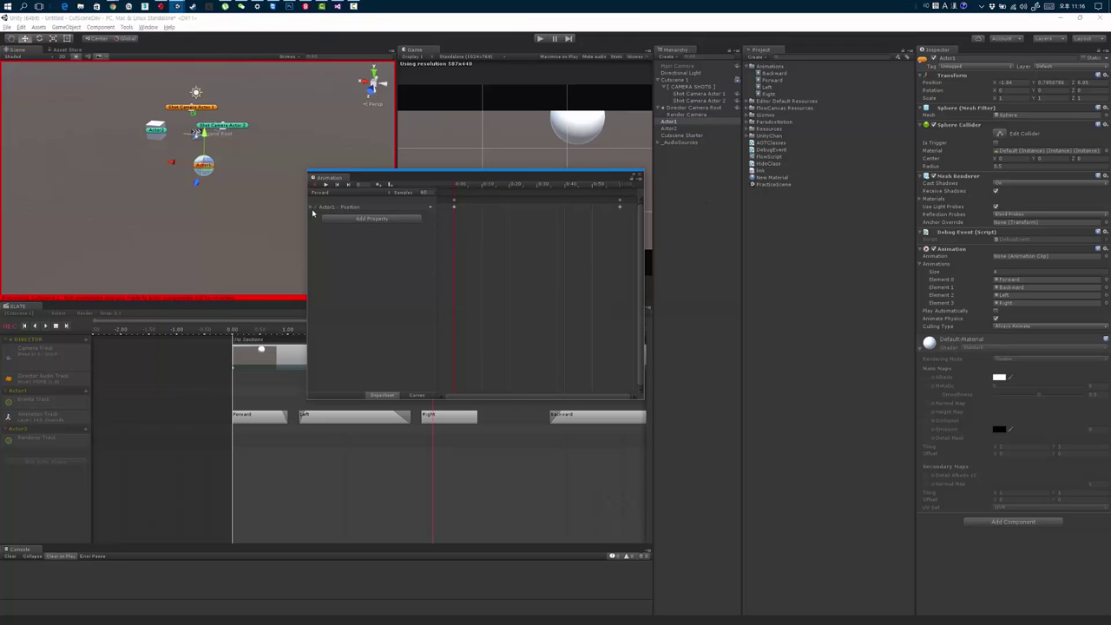
{"action": "left_click", "coordinate": [311, 208]}
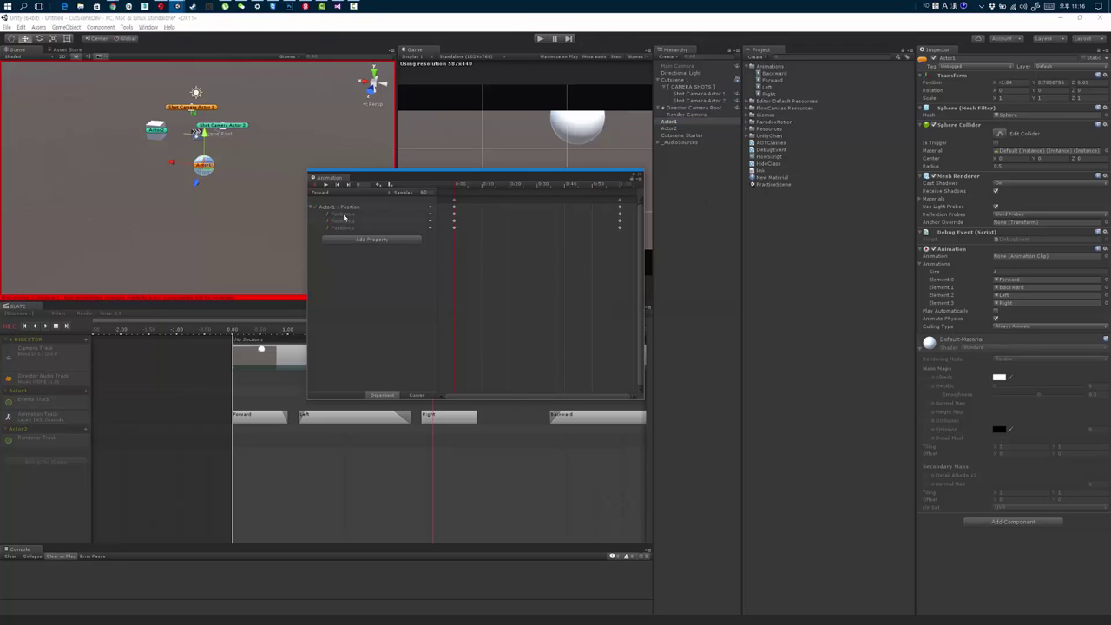
{"action": "left_click", "coordinate": [344, 215]}
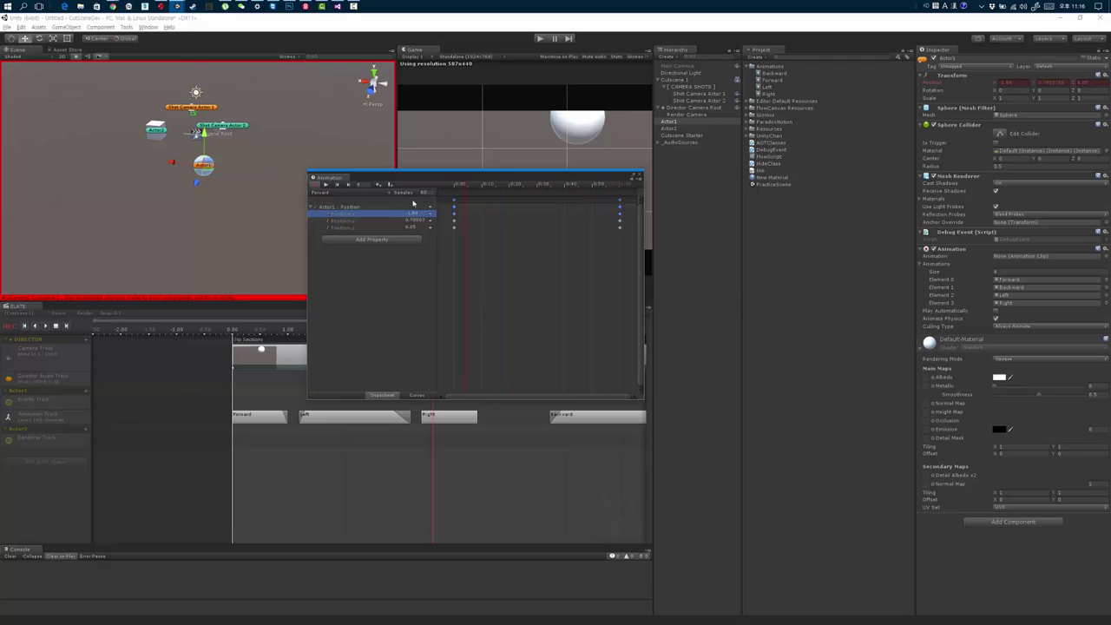
{"action": "left_click", "coordinate": [355, 192]}
{"action": "left_click", "coordinate": [329, 229]}
{"action": "left_click", "coordinate": [356, 192]}
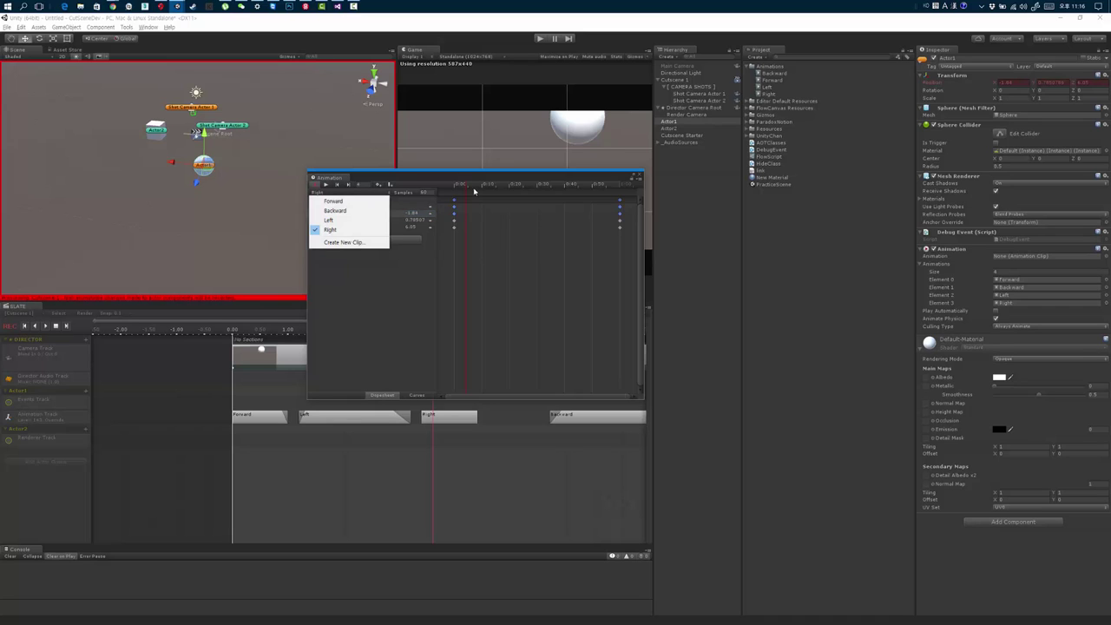
{"action": "left_click", "coordinate": [406, 179]}
{"action": "left_click", "coordinate": [326, 184]}
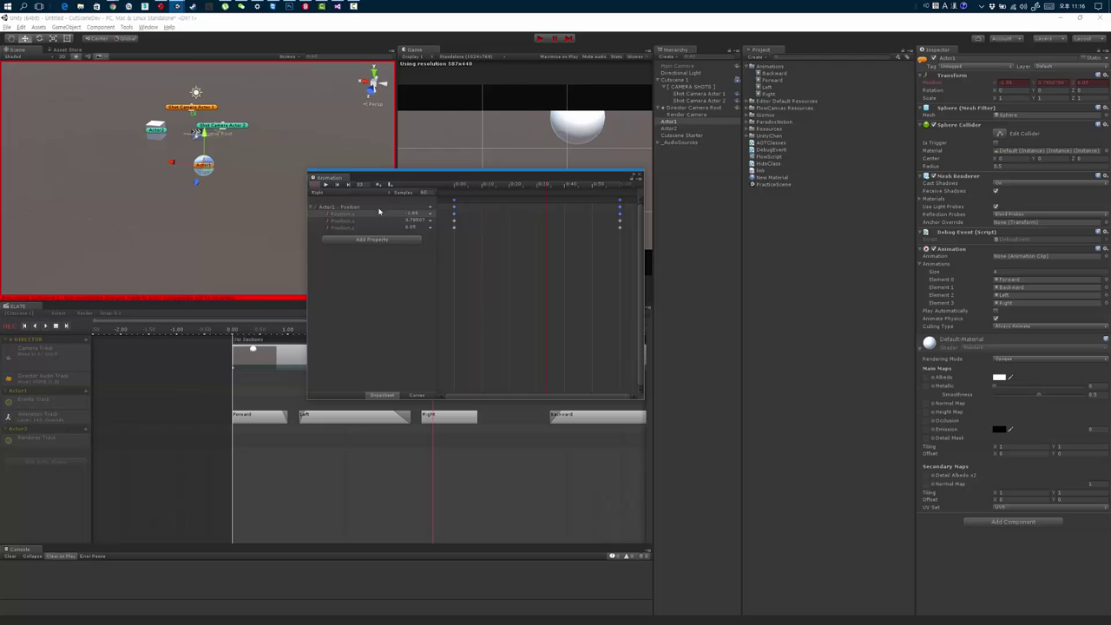
Drag the Right animation's final position keyframe earlier so it ends at x -4.45.
{"action": "left_click", "coordinate": [453, 206]}
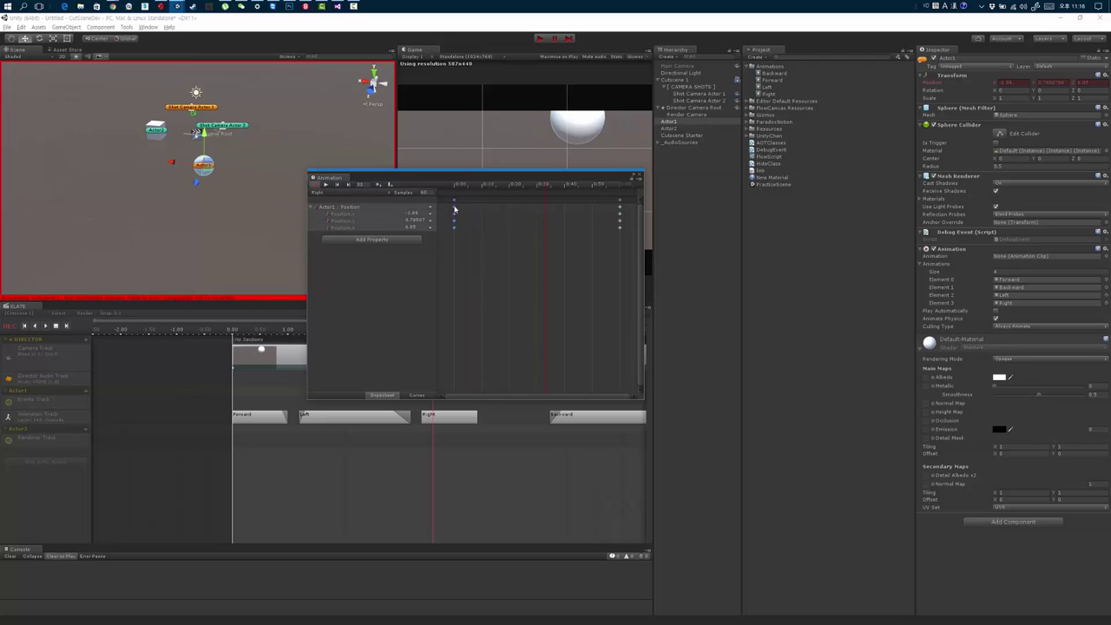
{"action": "left_click", "coordinate": [620, 206]}
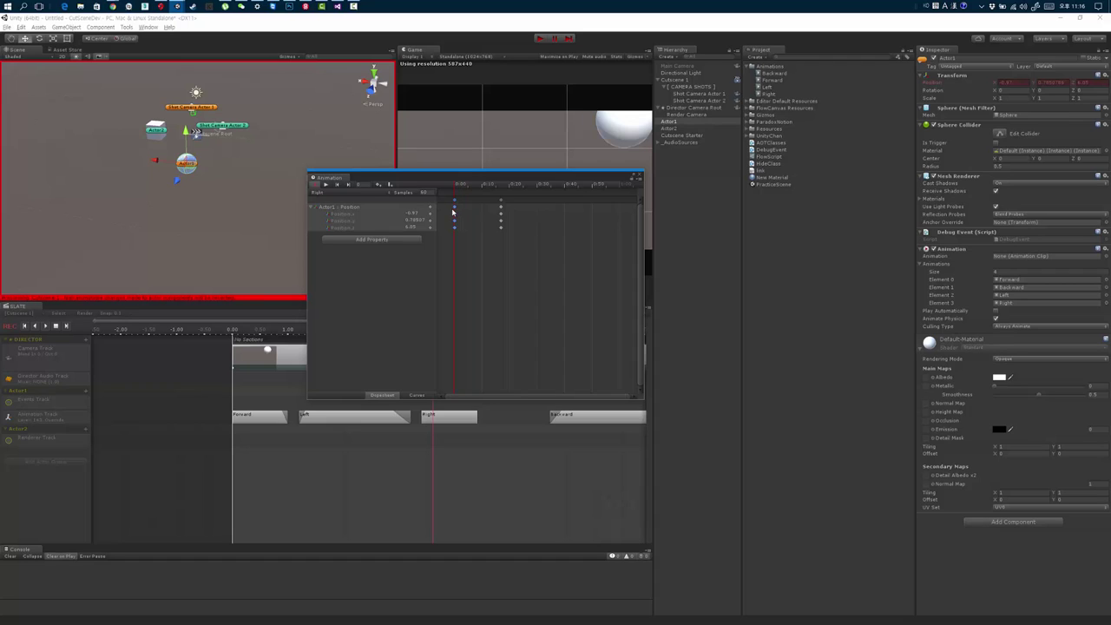
{"action": "left_click", "coordinate": [502, 200]}
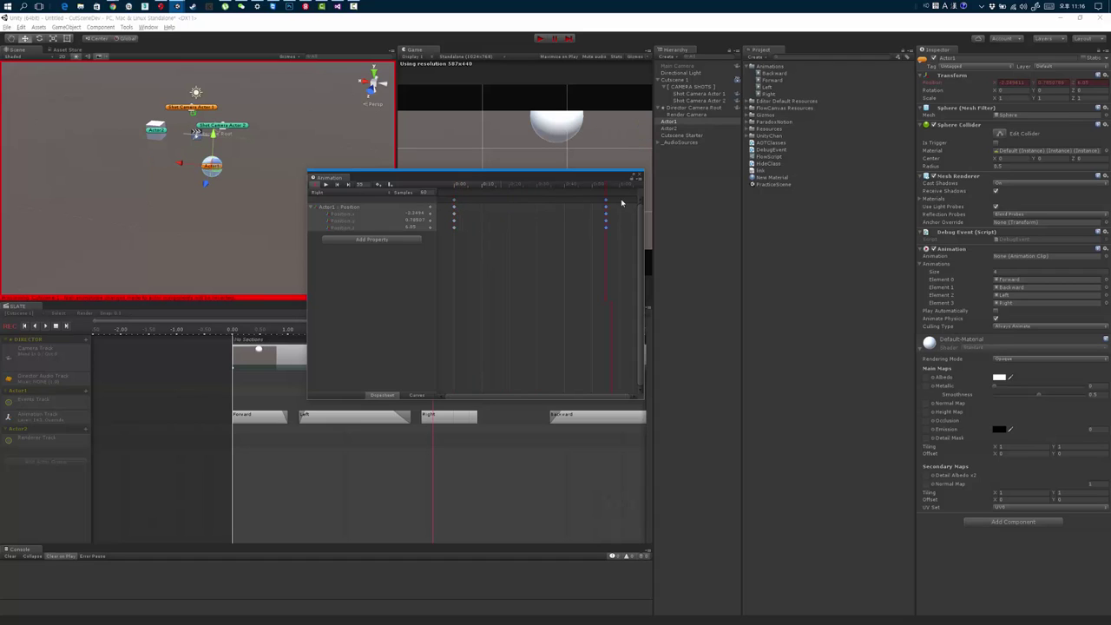
{"action": "left_click_drag", "start_coordinate": [621, 203], "coordinate": [512, 208]}
{"action": "left_click_drag", "start_coordinate": [620, 209], "coordinate": [548, 240]}
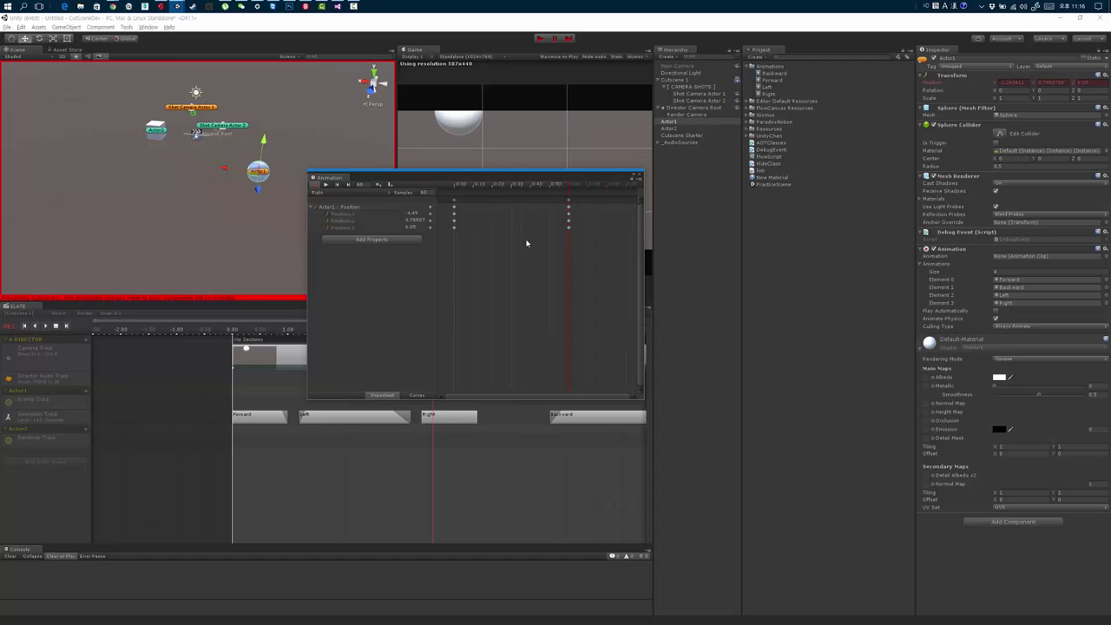
{"action": "left_click", "coordinate": [639, 176]}
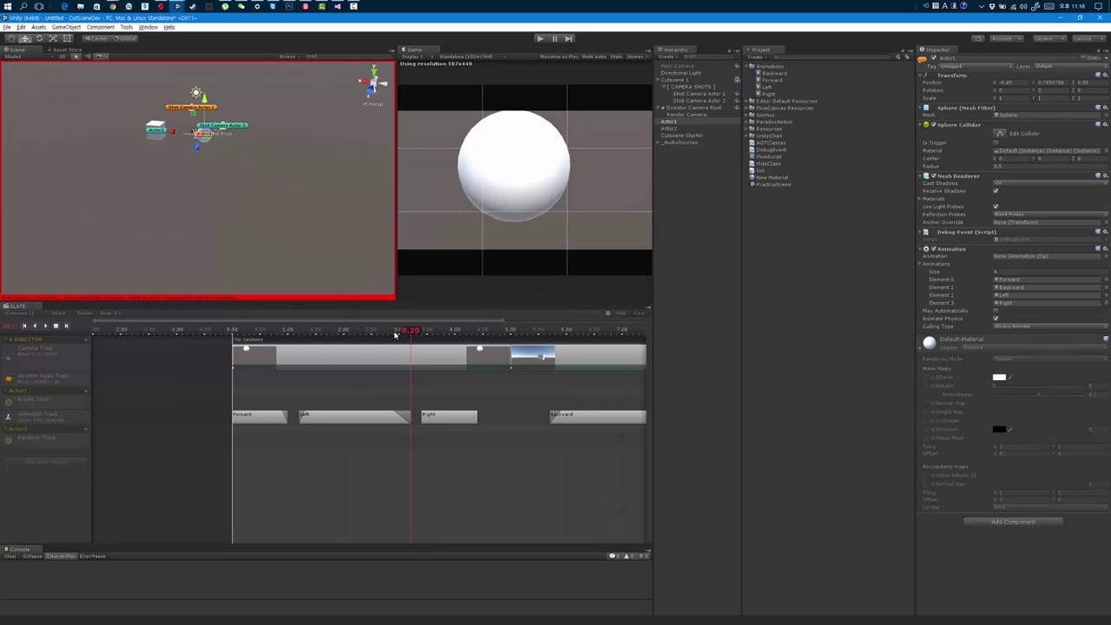
Scrub back and replay the cutscene to review the blend.
{"action": "left_click_drag", "start_coordinate": [427, 331], "coordinate": [384, 335]}
{"action": "key", "text": "space"}
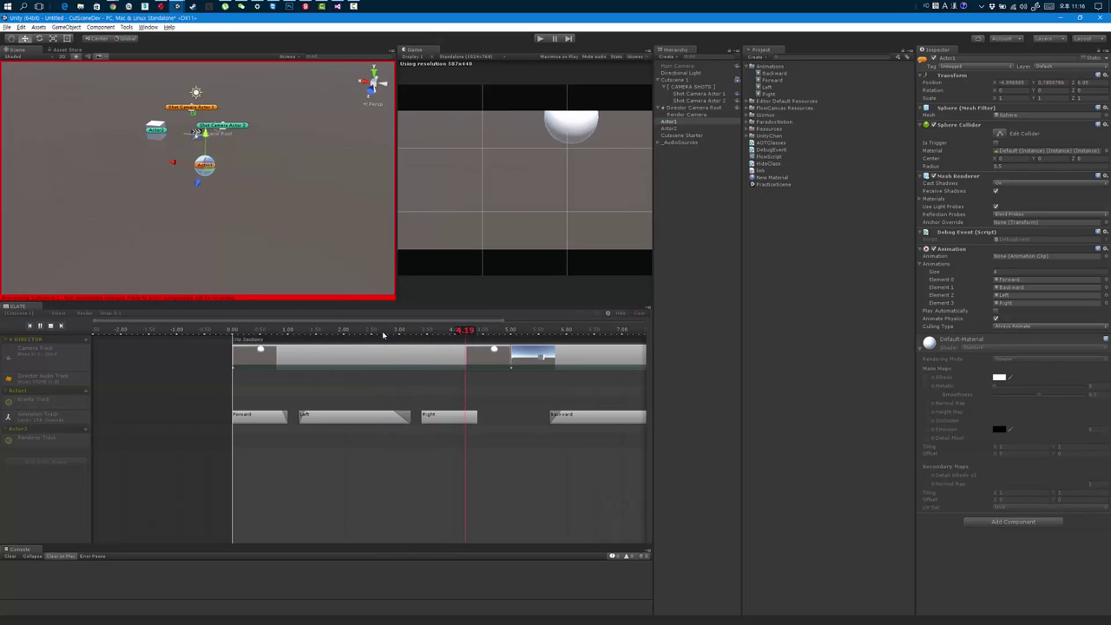
{"action": "key", "text": "space"}
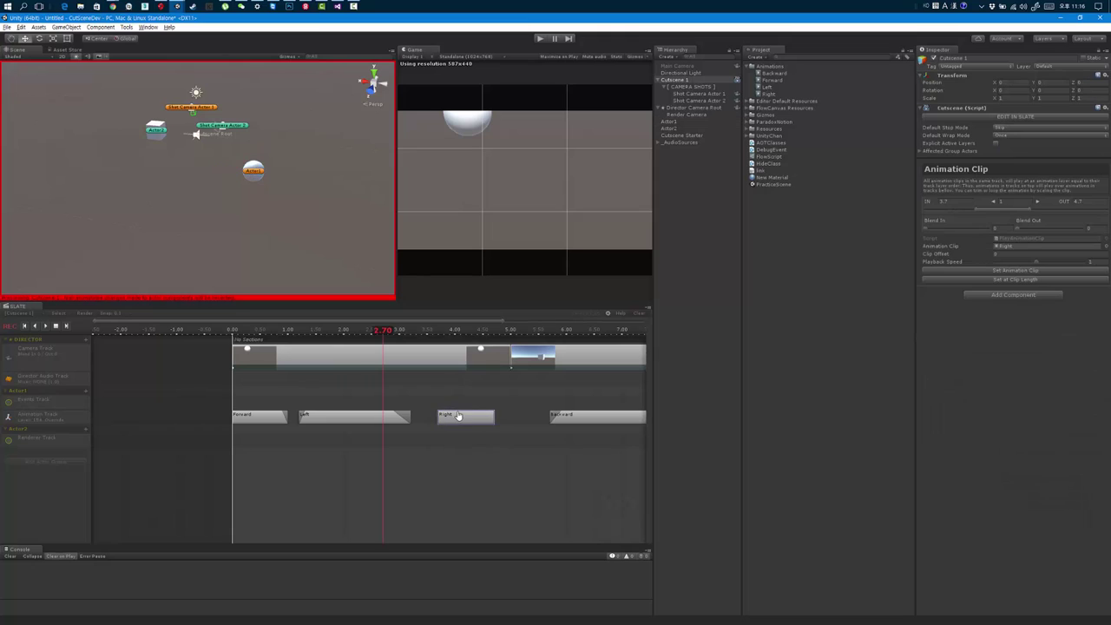
Move the Right clip slightly later and set its Playback Speed to 0.5, ending at 5.5.
{"action": "left_click_drag", "start_coordinate": [441, 408], "coordinate": [446, 417]}
{"action": "left_click", "coordinate": [1090, 261]}
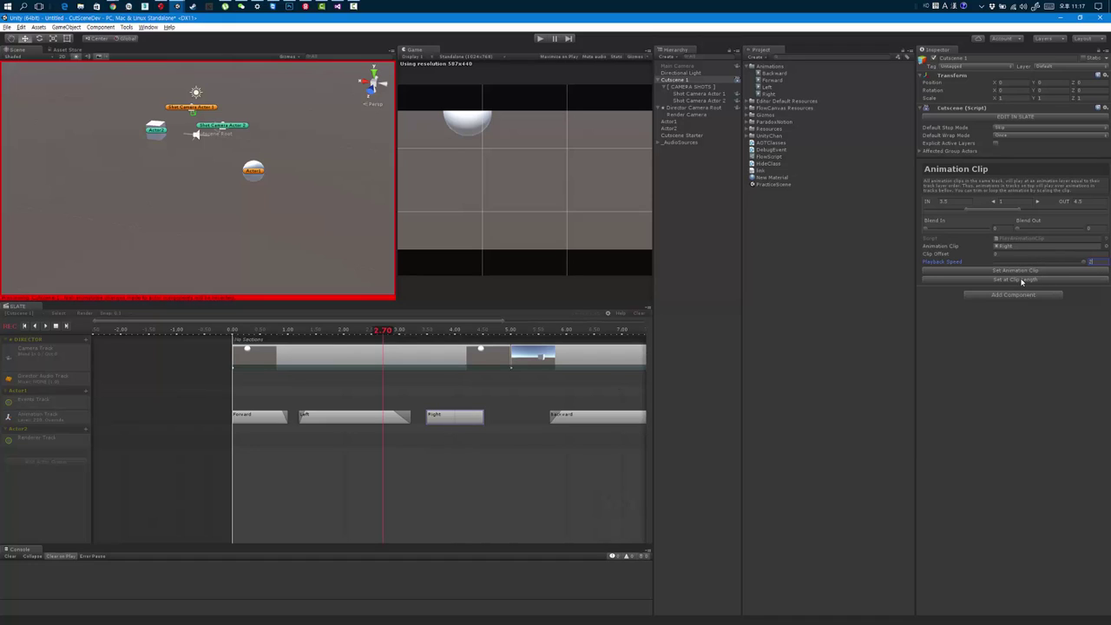
{"action": "left_click", "coordinate": [1022, 280]}
{"action": "left_click", "coordinate": [1011, 282]}
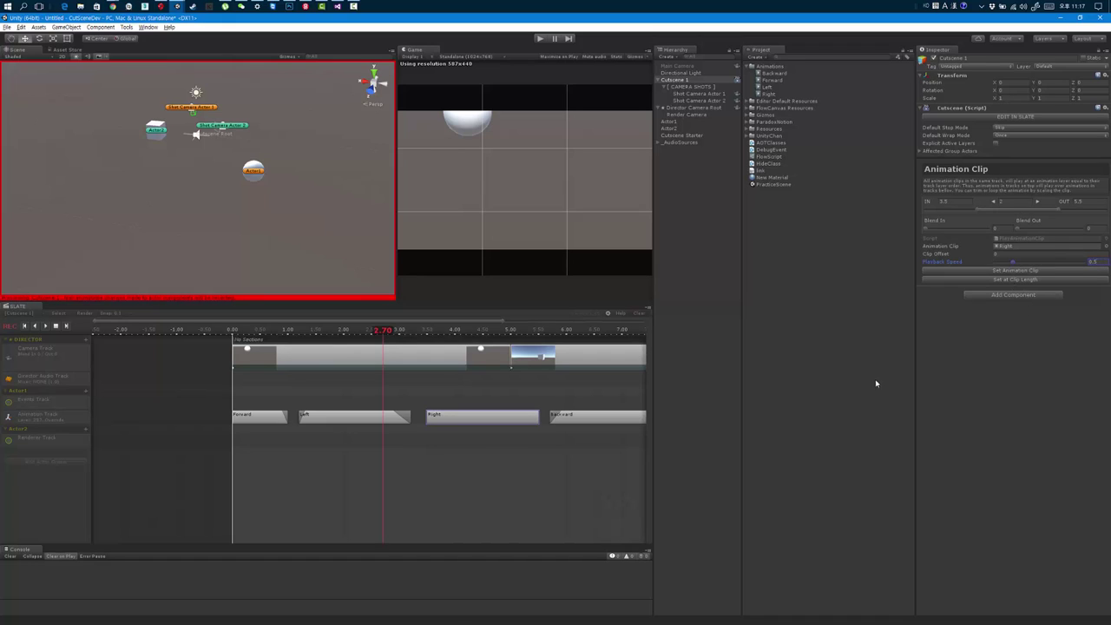
Preview the cutscene from the 2.20 mark.
{"action": "left_click", "coordinate": [354, 331]}
{"action": "key", "text": "space"}
{"action": "scroll", "coordinate": [330, 391], "scroll_direction": "down", "scroll_amount": 5}
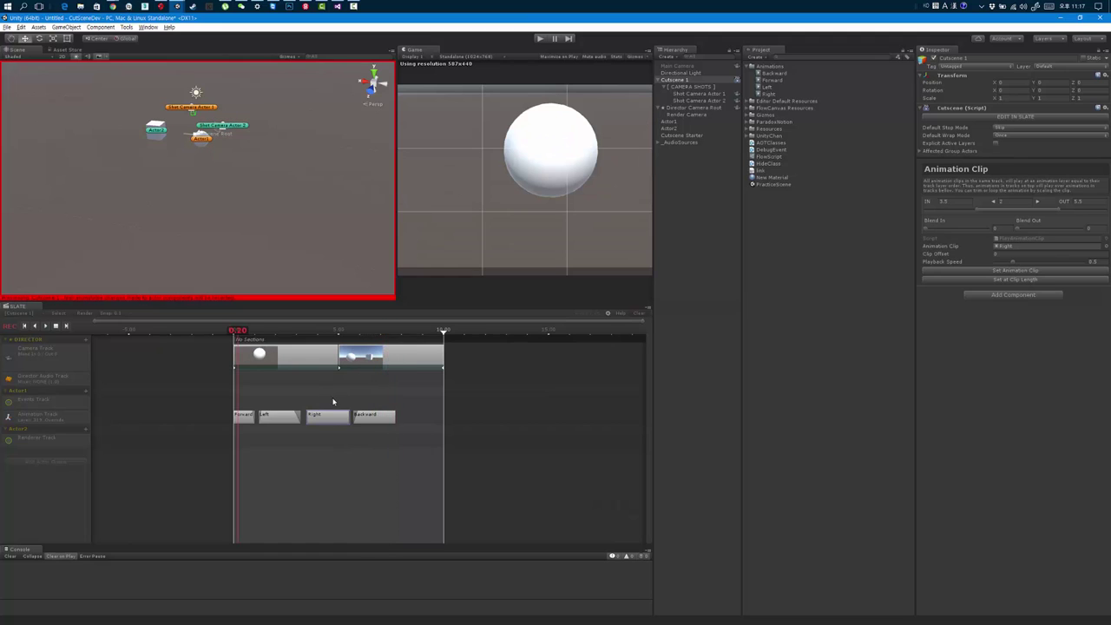
Move the Left clip slightly earlier and slide the Right clip to overlap it.
{"action": "middle_click_drag", "start_coordinate": [330, 400], "coordinate": [402, 400]}
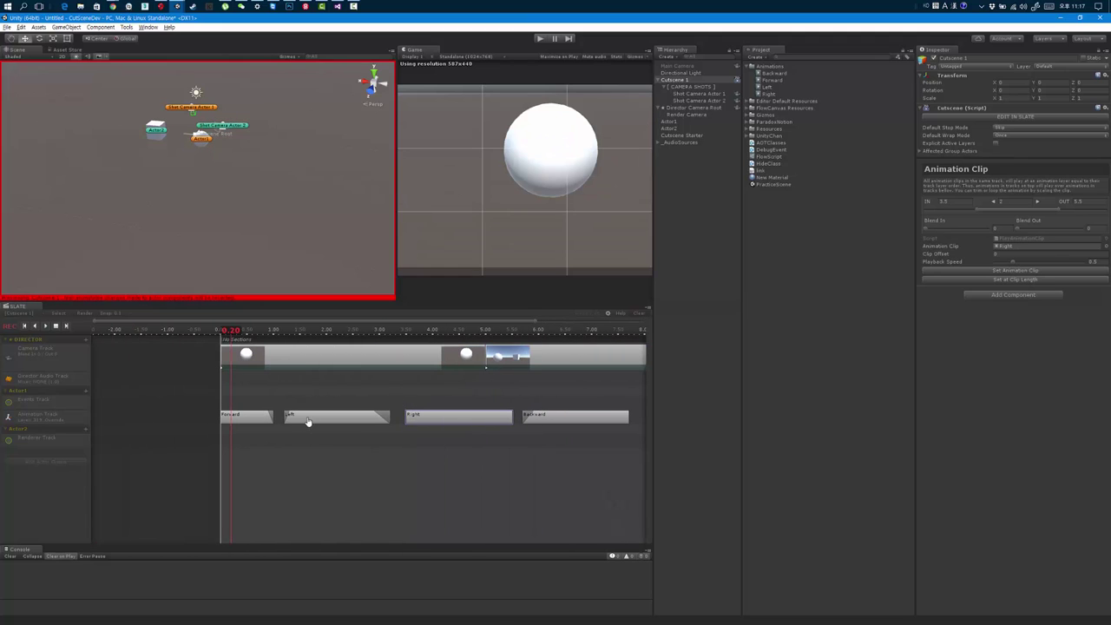
{"action": "left_click_drag", "start_coordinate": [308, 420], "coordinate": [296, 420]}
{"action": "left_click_drag", "start_coordinate": [426, 426], "coordinate": [395, 423]}
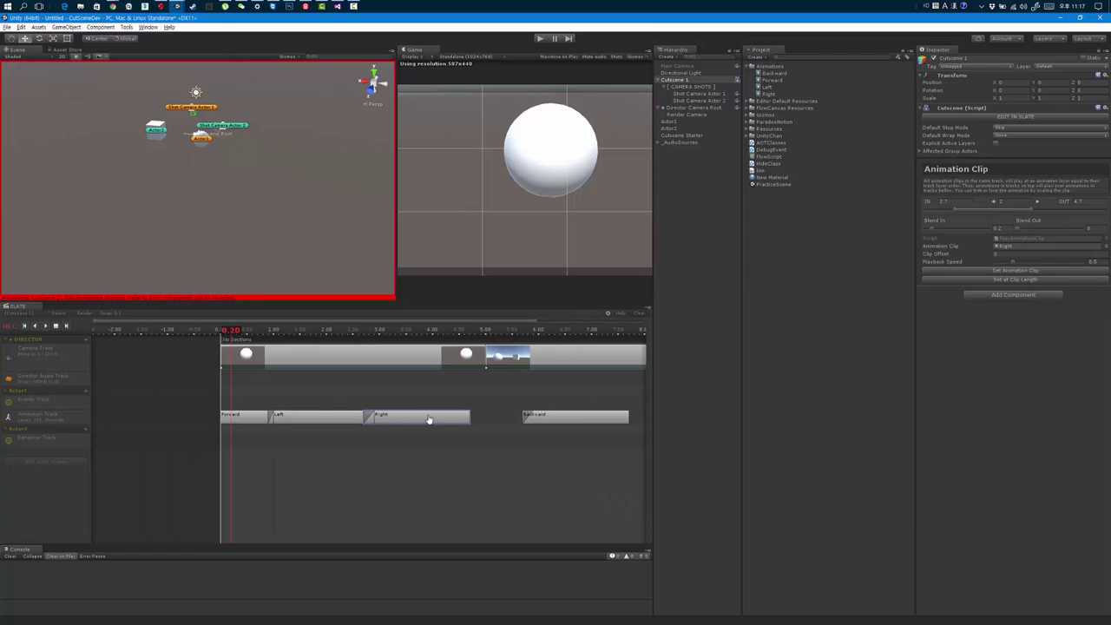
{"action": "left_click_drag", "start_coordinate": [429, 419], "coordinate": [432, 419]}
Set the Left clip's Blend Out and the Right clip's Blend In to 0.
{"action": "left_click", "coordinate": [351, 418]}
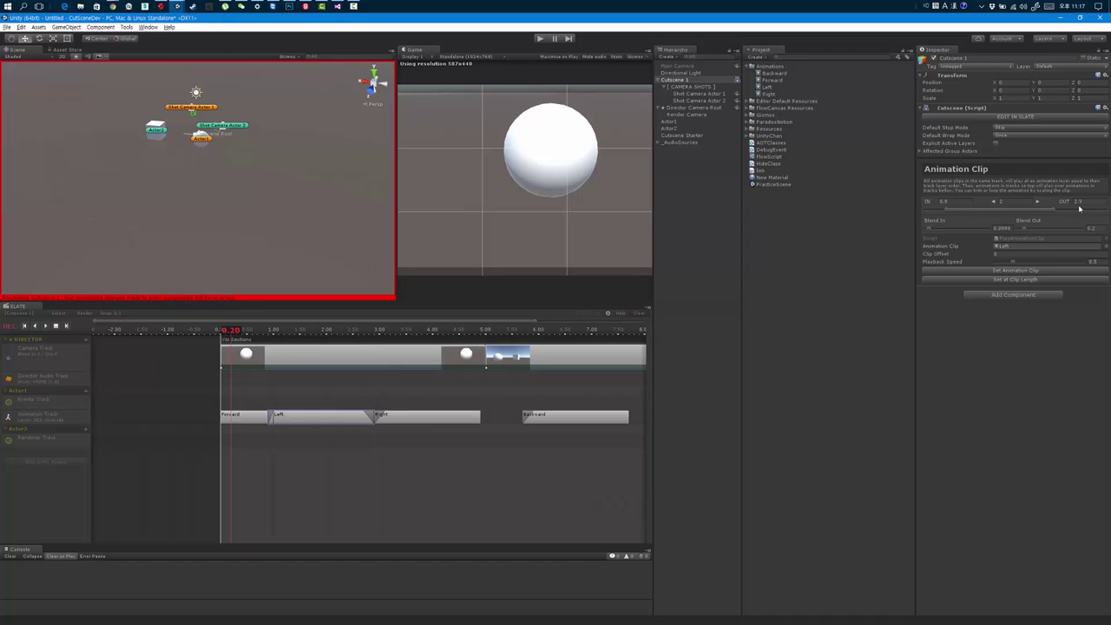
{"action": "left_click_drag", "start_coordinate": [1023, 231], "coordinate": [1006, 230]}
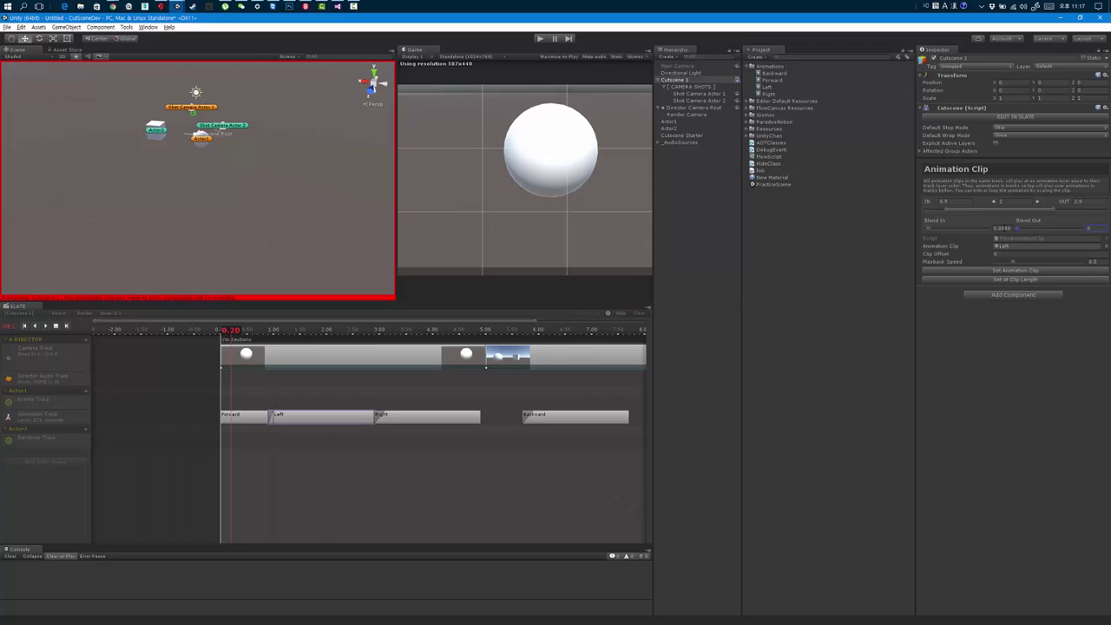
{"action": "left_click", "coordinate": [933, 230]}
{"action": "left_click", "coordinate": [417, 418]}
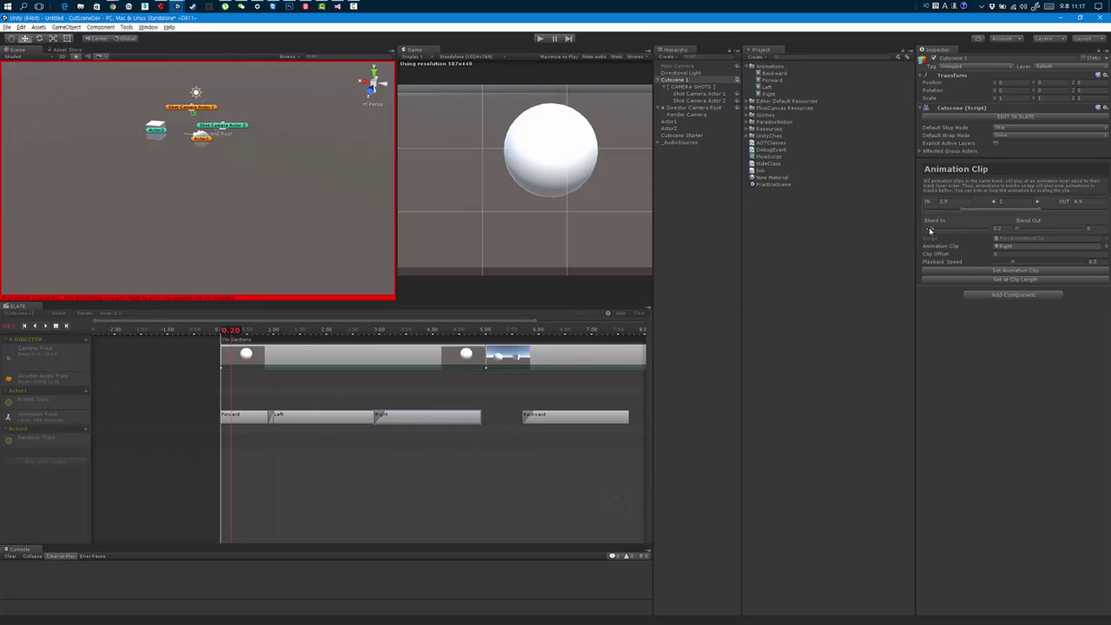
{"action": "left_click_drag", "start_coordinate": [930, 231], "coordinate": [910, 232]}
{"action": "left_click_drag", "start_coordinate": [397, 419], "coordinate": [400, 418]}
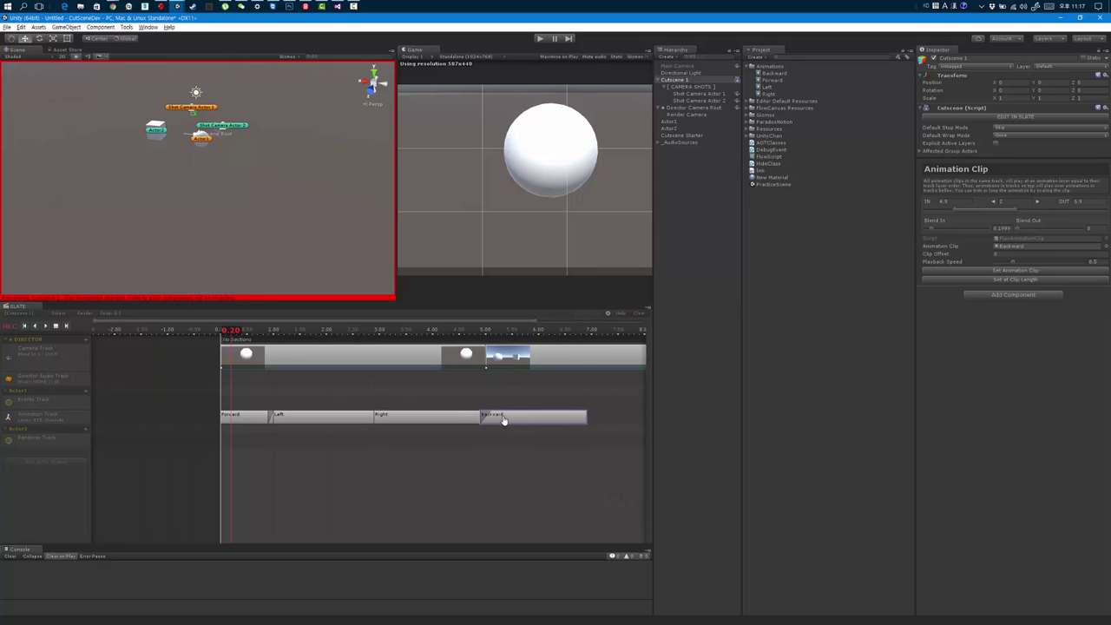
Butt the Left, Right and Backward clips together end to end and play the preview.
{"action": "left_click_drag", "start_coordinate": [543, 419], "coordinate": [493, 420]}
{"action": "left_click_drag", "start_coordinate": [298, 423], "coordinate": [293, 422]}
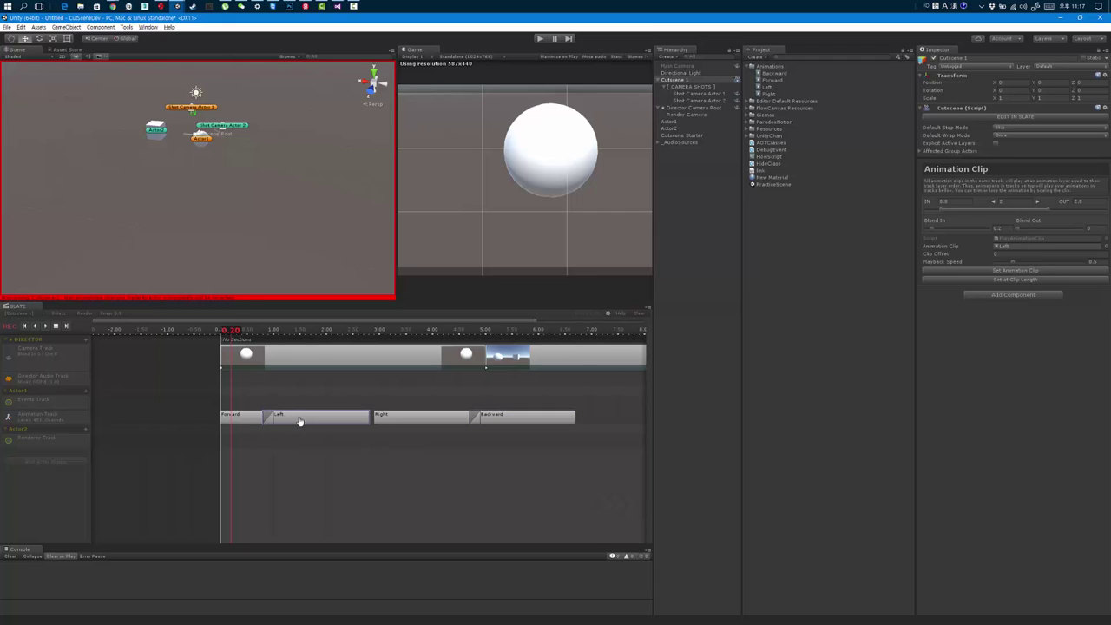
{"action": "left_click", "coordinate": [393, 418]}
{"action": "left_click_drag", "start_coordinate": [394, 417], "coordinate": [388, 417]}
{"action": "left_click_drag", "start_coordinate": [498, 420], "coordinate": [494, 421]}
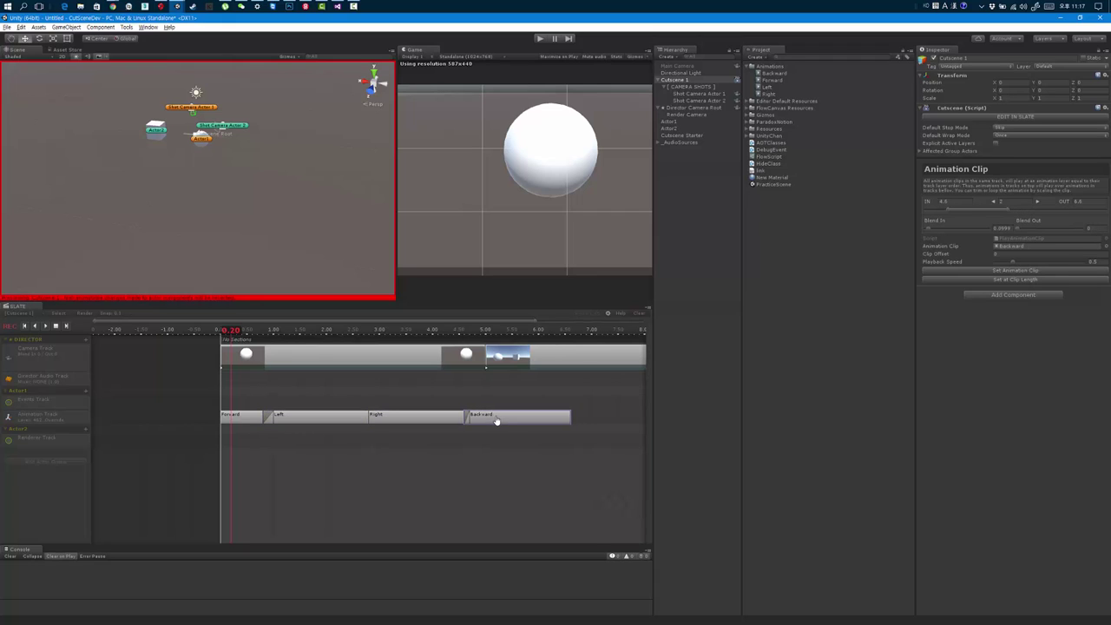
{"action": "key", "text": "space"}
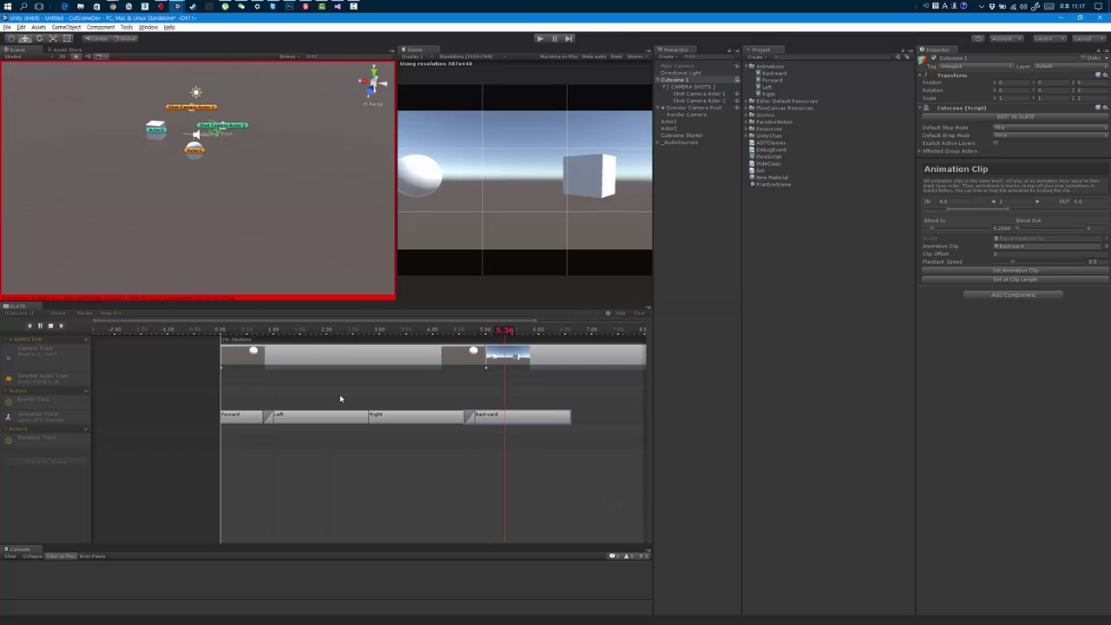
{"action": "key", "text": "space"}
Slide the Left clip and the following clips later so Left spans 1 to 3 seconds.
{"action": "left_click", "coordinate": [305, 417]}
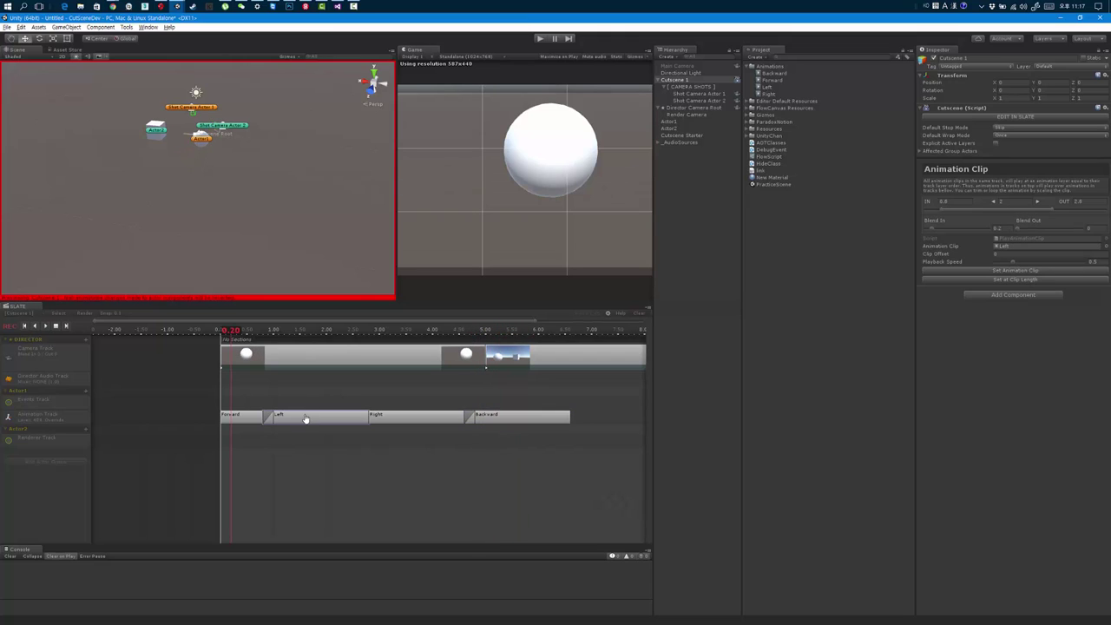
{"action": "left_click", "coordinate": [396, 417]}
{"action": "left_click", "coordinate": [483, 417]}
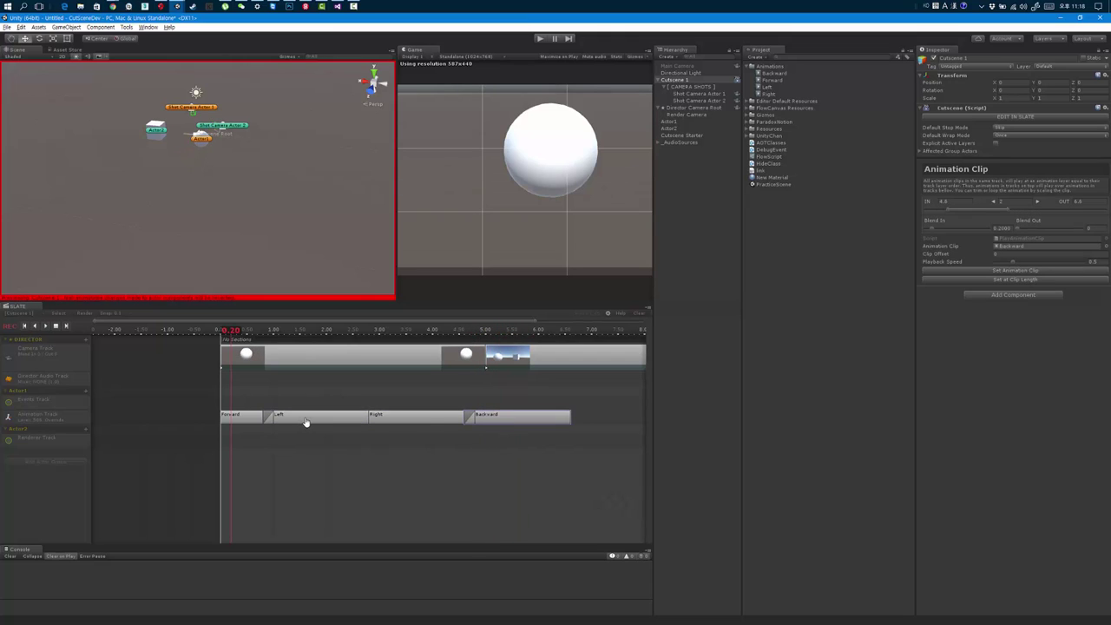
{"action": "left_click", "coordinate": [516, 438]}
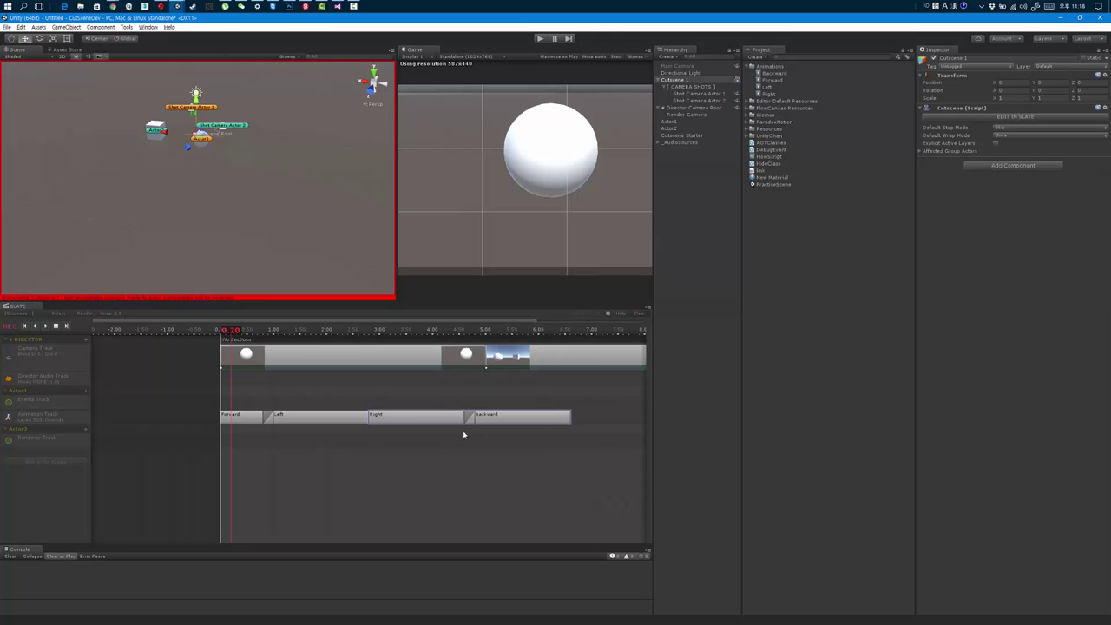
{"action": "left_click_drag", "start_coordinate": [615, 398], "coordinate": [278, 463]}
{"action": "left_click", "coordinate": [294, 437]}
{"action": "left_click_drag", "start_coordinate": [299, 422], "coordinate": [309, 423]}
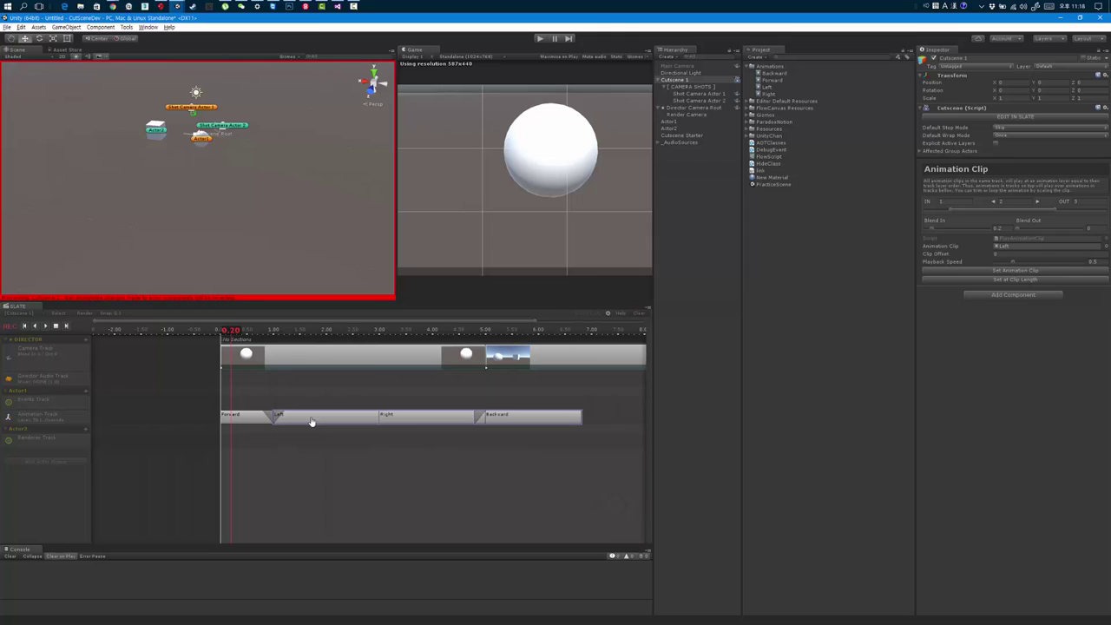
Set Forward's Blend Out and Left's Blend In to 0, and start lowering Right's Blend Out.
{"action": "right_click", "coordinate": [254, 418]}
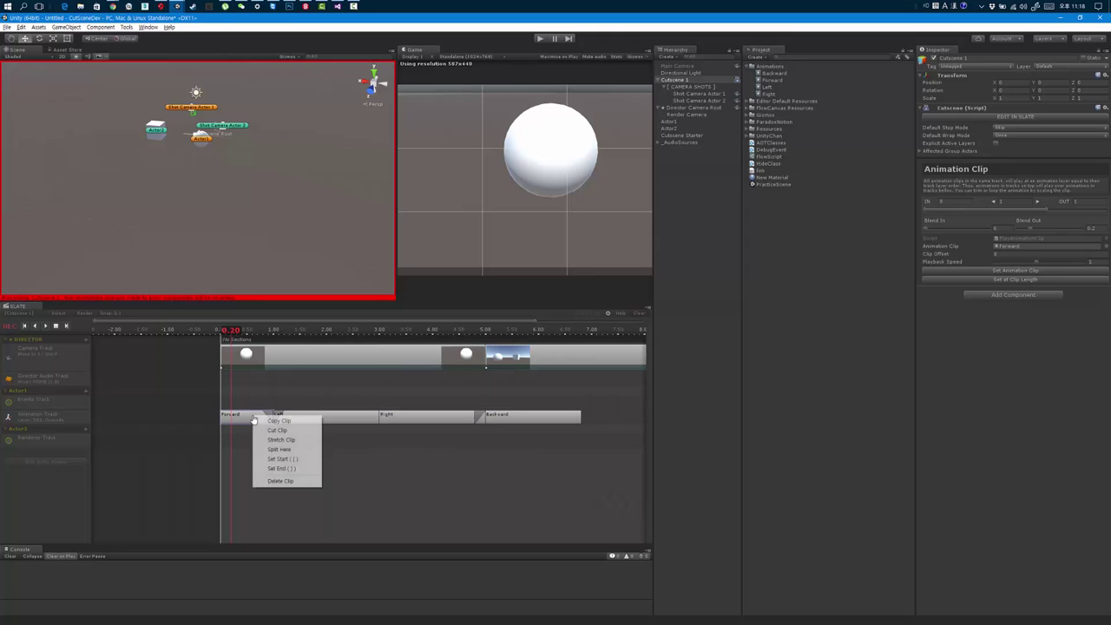
{"action": "left_click", "coordinate": [426, 472]}
{"action": "left_click", "coordinate": [256, 419]}
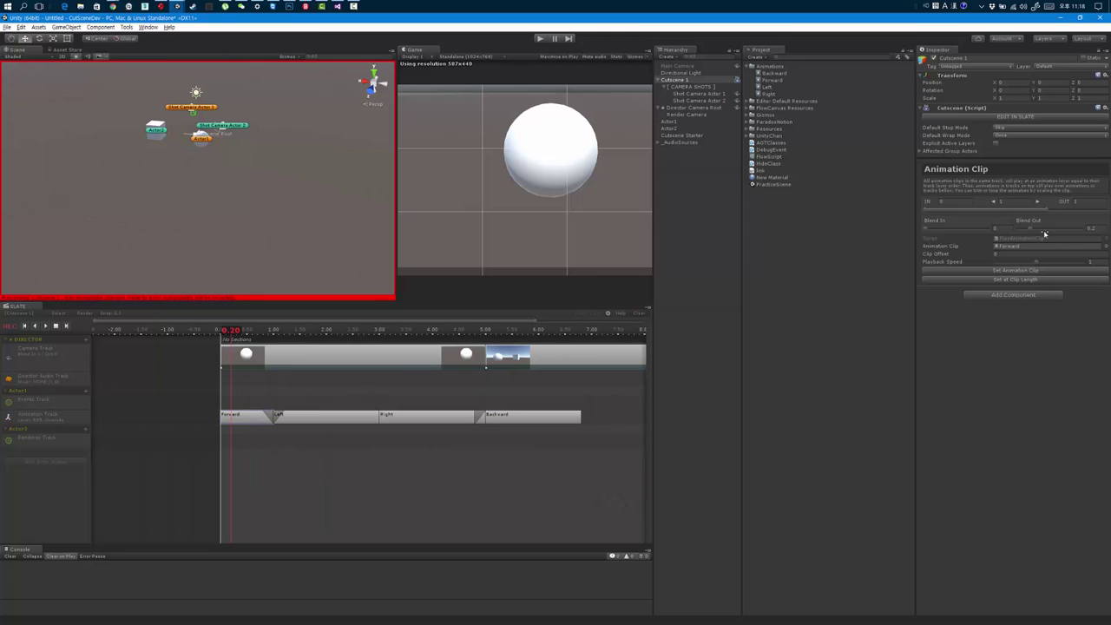
{"action": "left_click_drag", "start_coordinate": [1032, 230], "coordinate": [1017, 230]}
{"action": "left_click", "coordinate": [318, 418]}
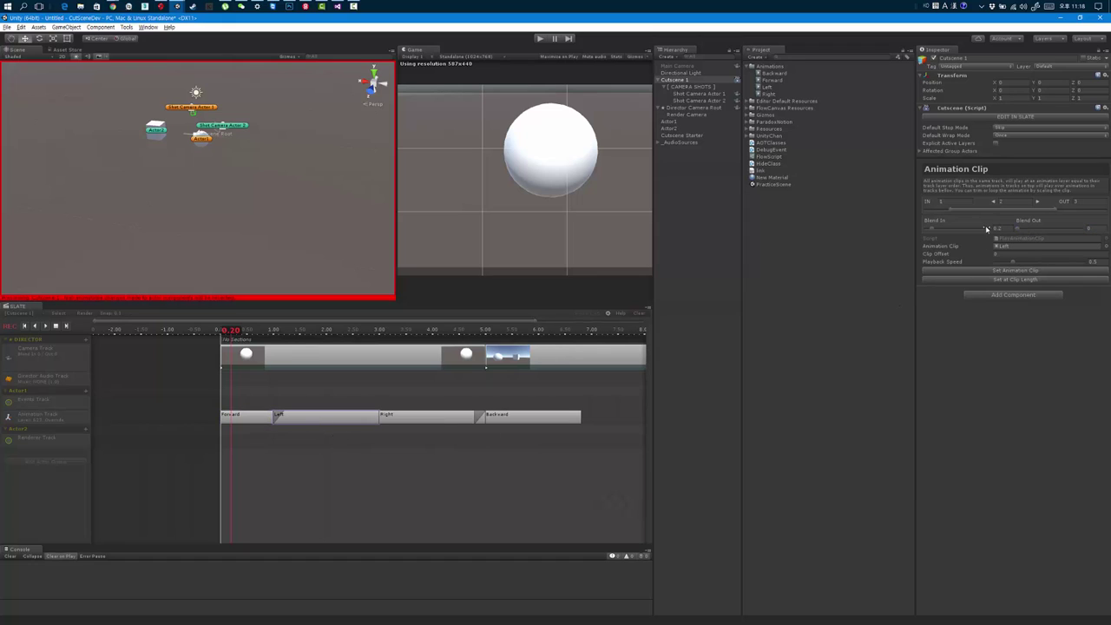
{"action": "left_click_drag", "start_coordinate": [986, 228], "coordinate": [903, 231]}
{"action": "left_click", "coordinate": [387, 419]}
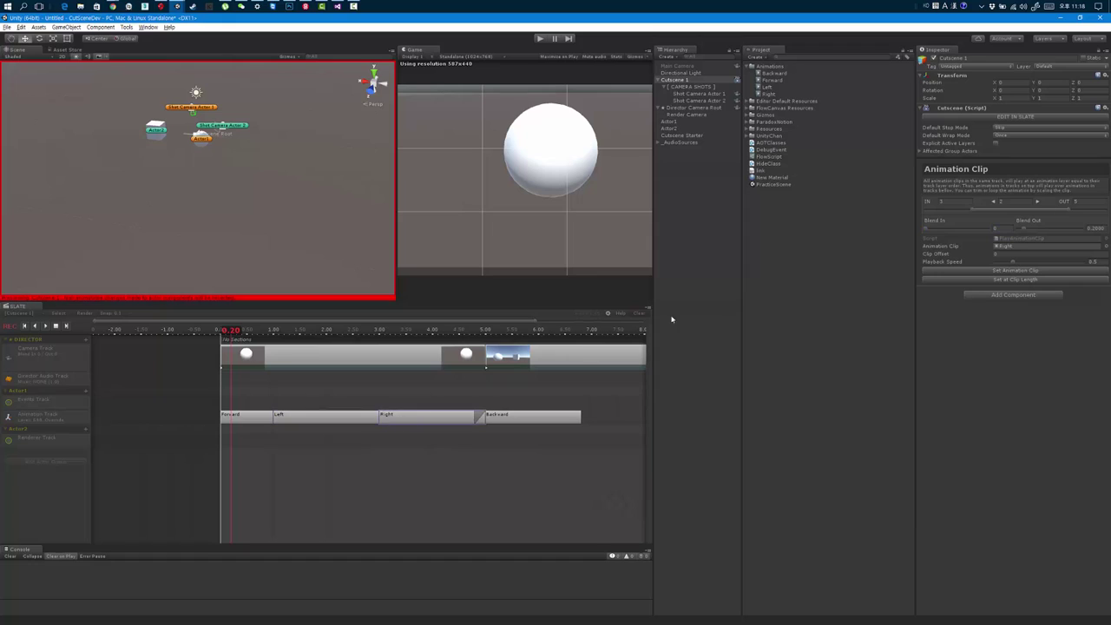
{"action": "left_click_drag", "start_coordinate": [1025, 232], "coordinate": [999, 232]}
Move the Backward clip to start at 5 seconds.
{"action": "left_click", "coordinate": [563, 419]}
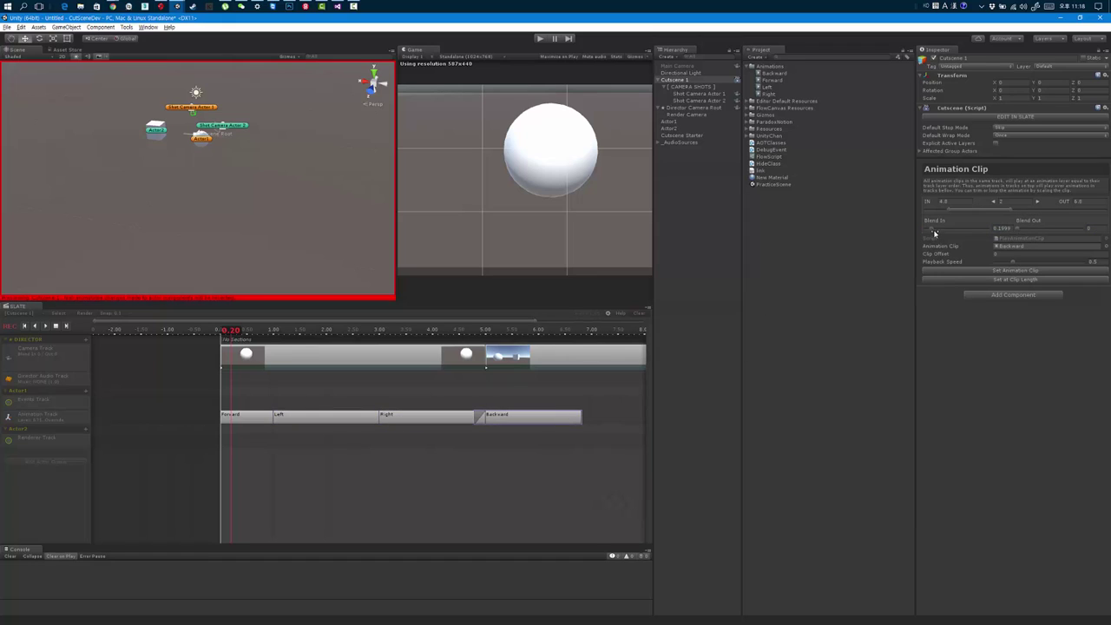
{"action": "left_click", "coordinate": [938, 226]}
{"action": "left_click_drag", "start_coordinate": [500, 417], "coordinate": [509, 419]}
Zero the Right clip's Blend Out and play the cutscene.
{"action": "left_click", "coordinate": [457, 419]}
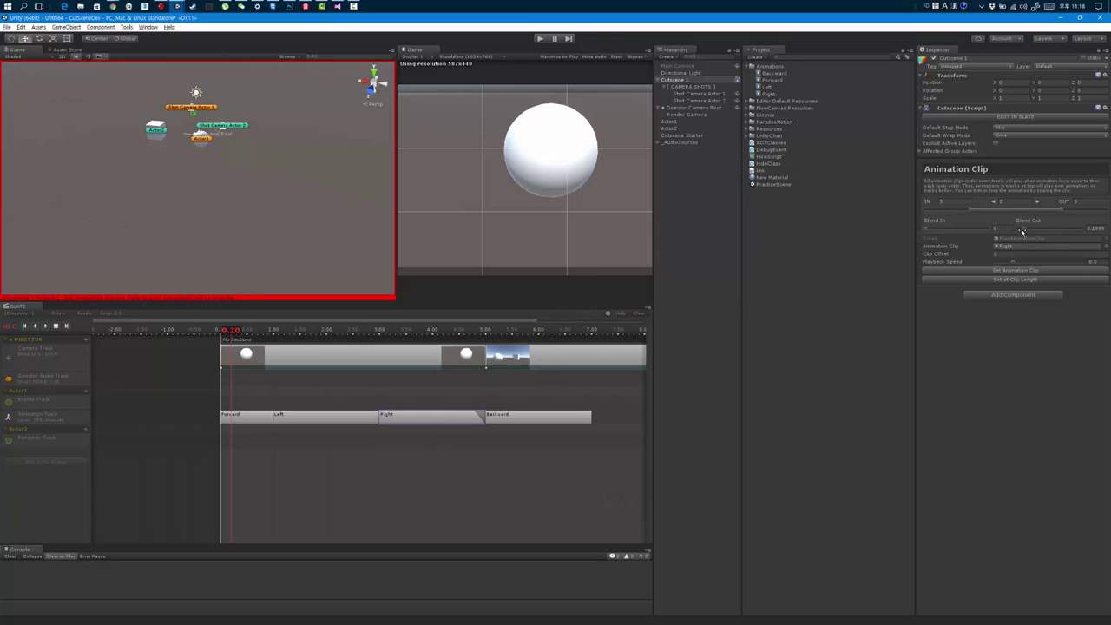
{"action": "left_click_drag", "start_coordinate": [1022, 231], "coordinate": [1006, 231]}
{"action": "left_click", "coordinate": [284, 393]}
{"action": "key", "text": "space"}
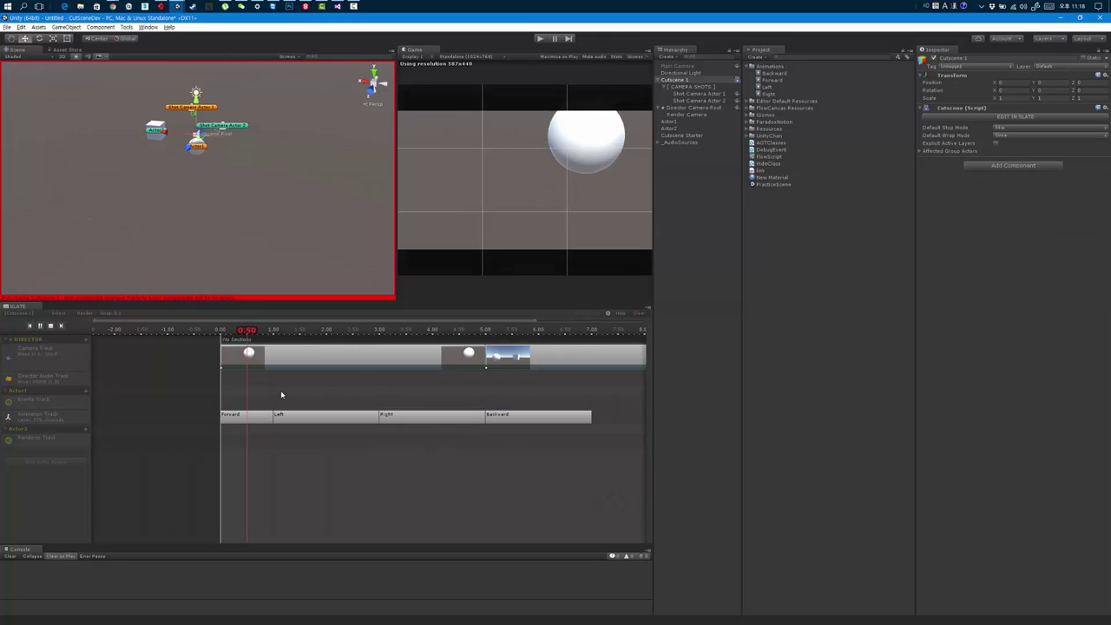